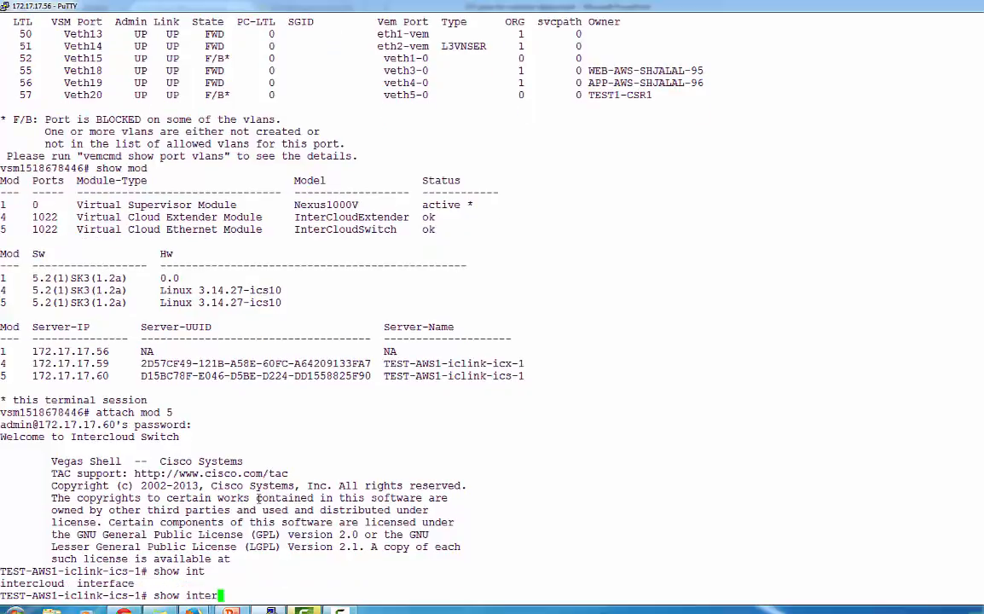
Show the Intercloud Switch's interfaces with show interface and examine the mgmt0 and service0 IP addresses
text(face)
key(Return)
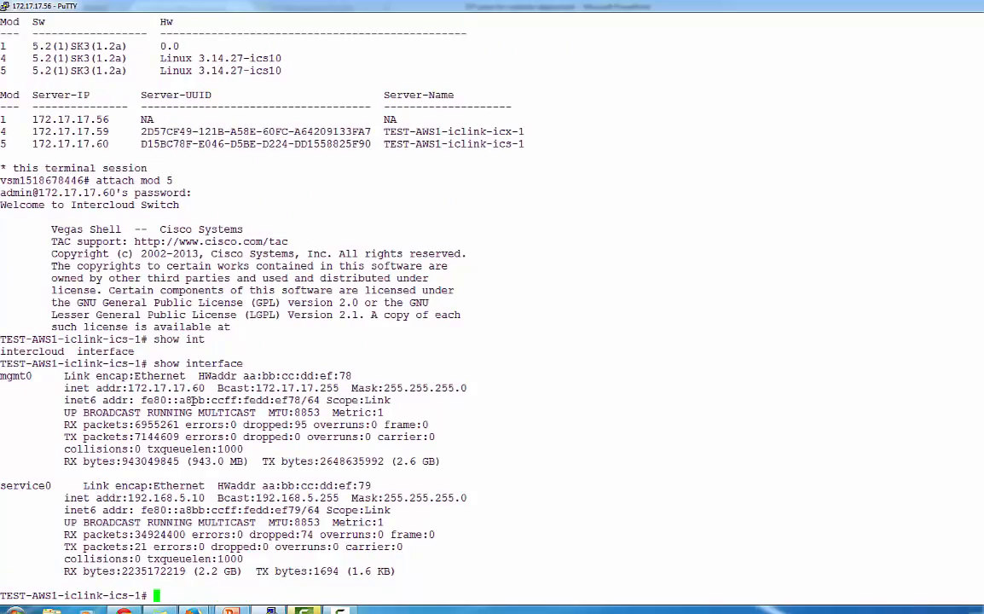
drag(206, 388, 154, 388)
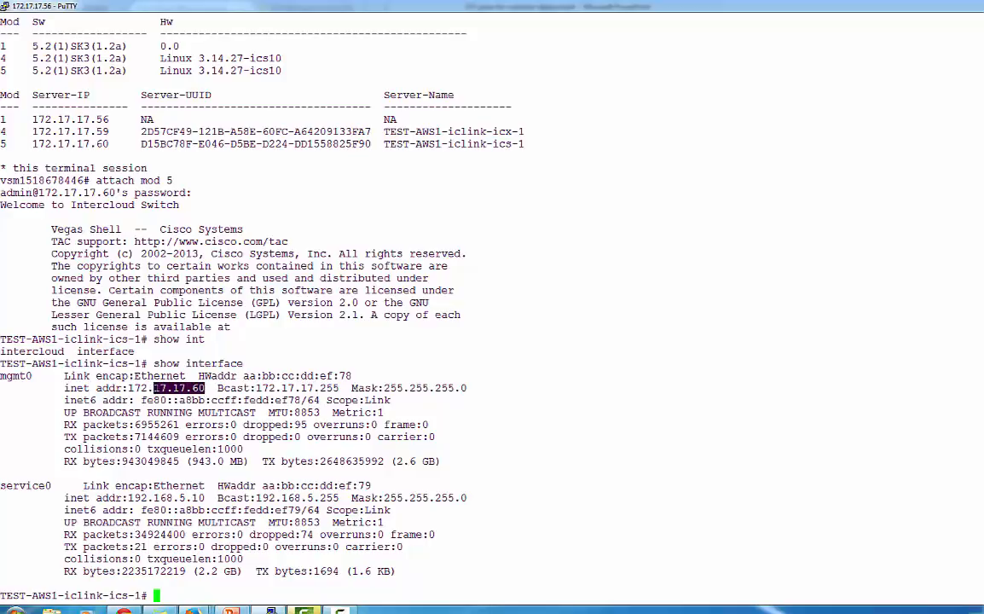
drag(204, 497, 128, 497)
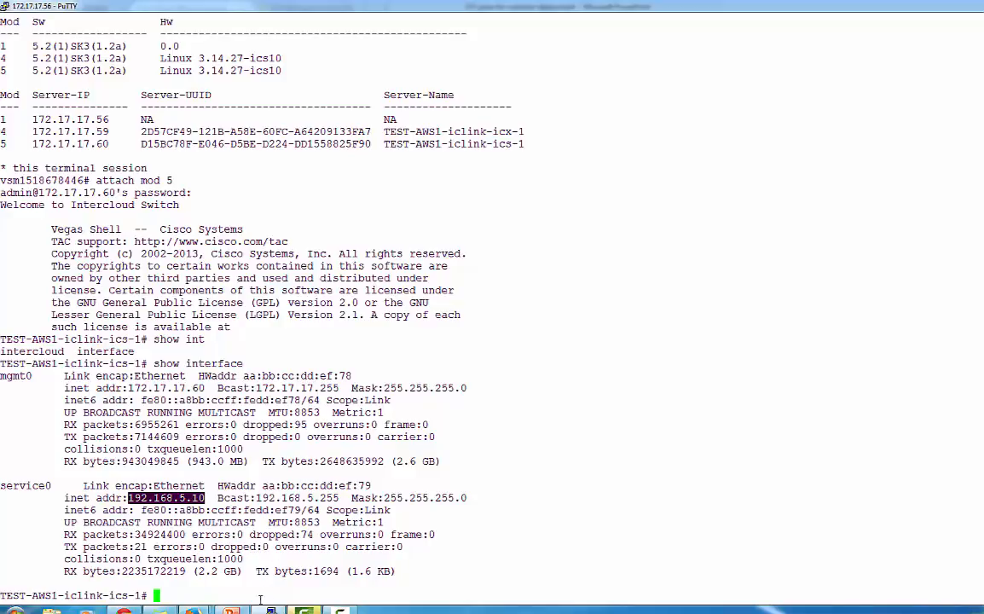
Switch to Prime Network Services Controller and start a Management interface for the compute firewall with IP address 172.17.17.65 and gateway 172.17.17.1
mouse_move(195, 611)
click(204, 580)
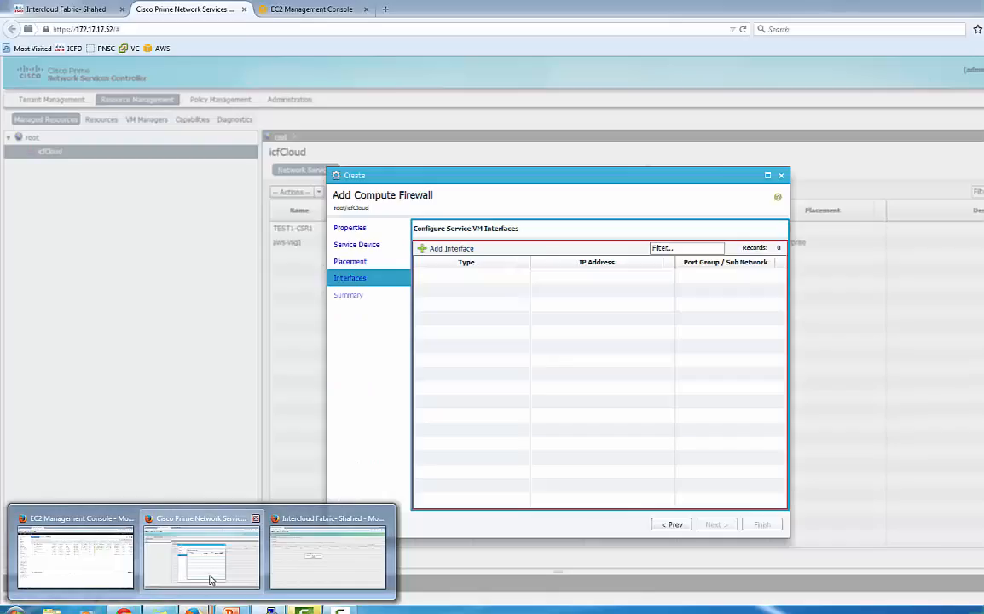
click(457, 254)
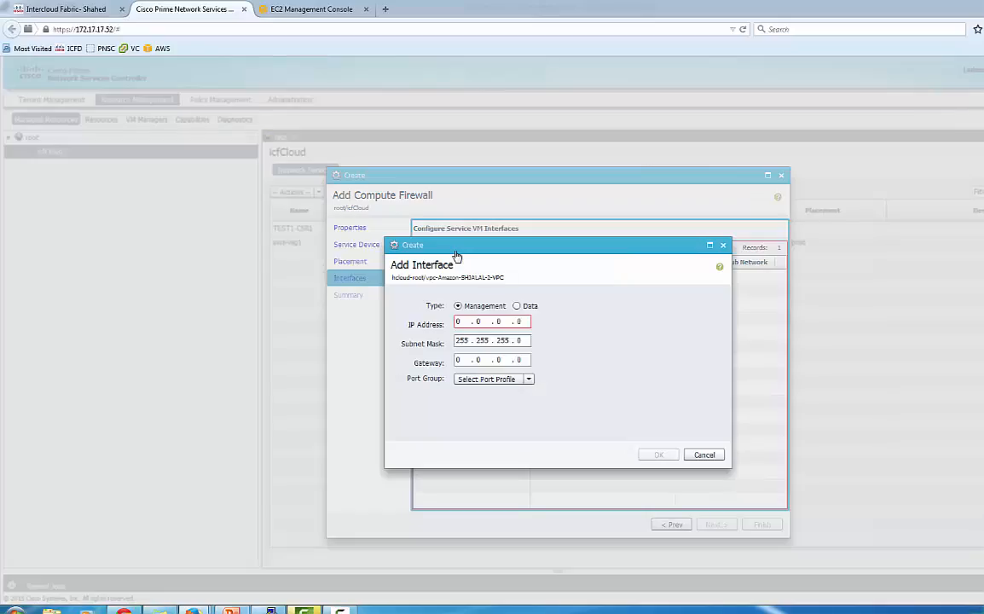
click(464, 324)
drag(465, 323, 448, 321)
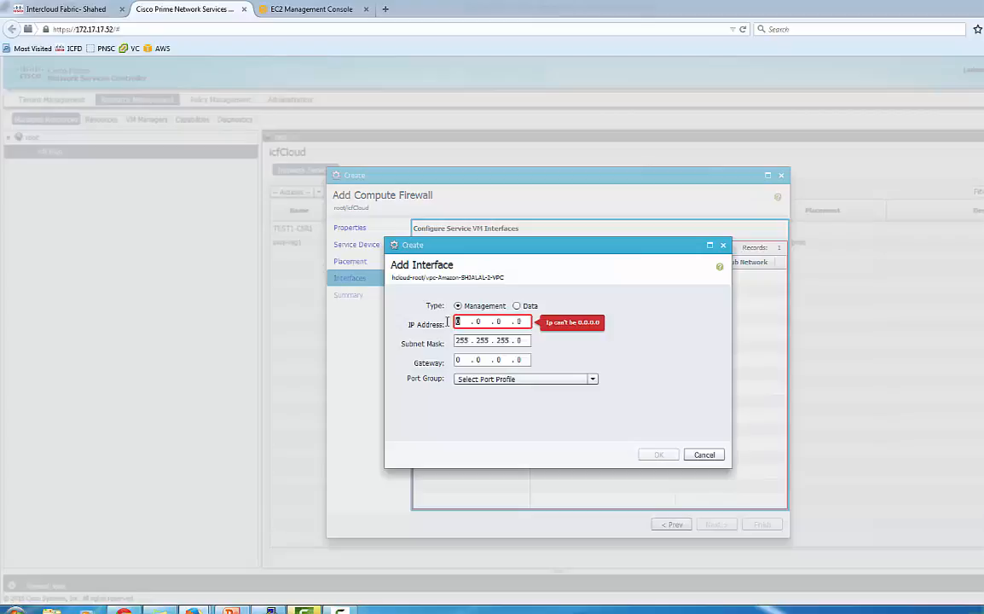
text(172 . )
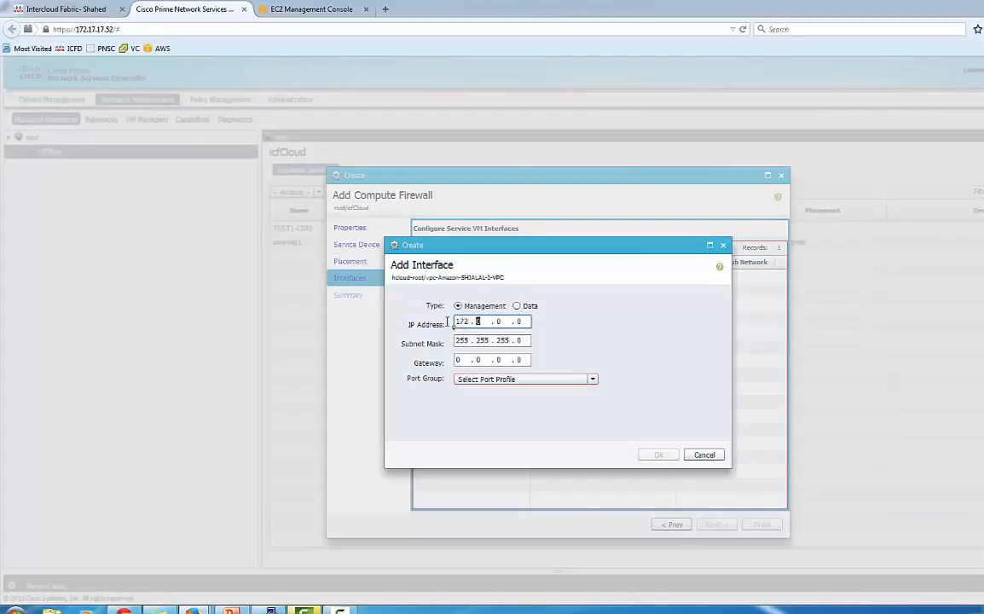
text(17 . 17 . 65)
click(456, 360)
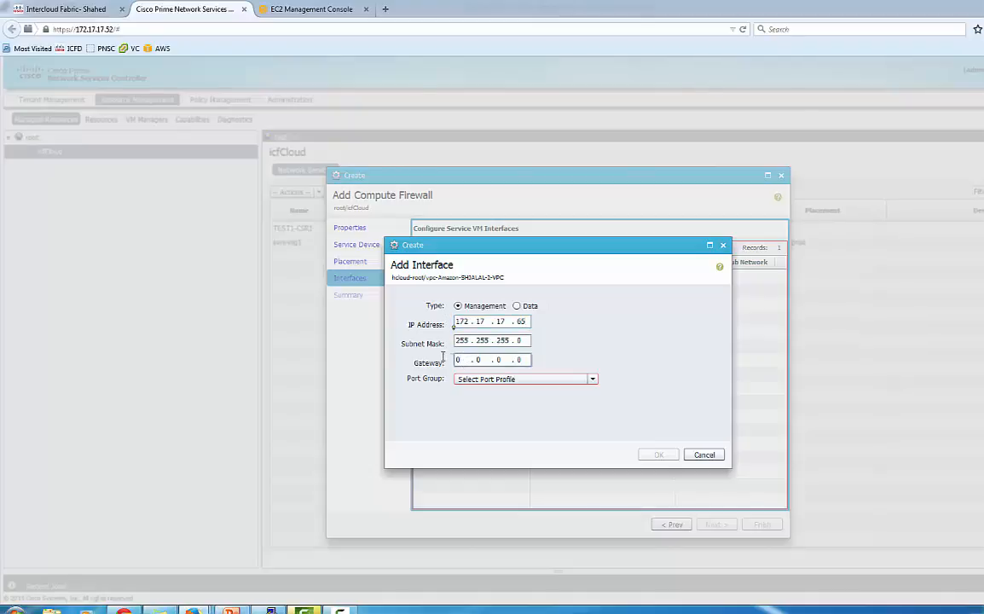
drag(443, 357, 441, 357)
text(172 . 17 . 17)
Assign port group TEST-AWS1_VSG_Management_17 to the management interface and save it
click(589, 379)
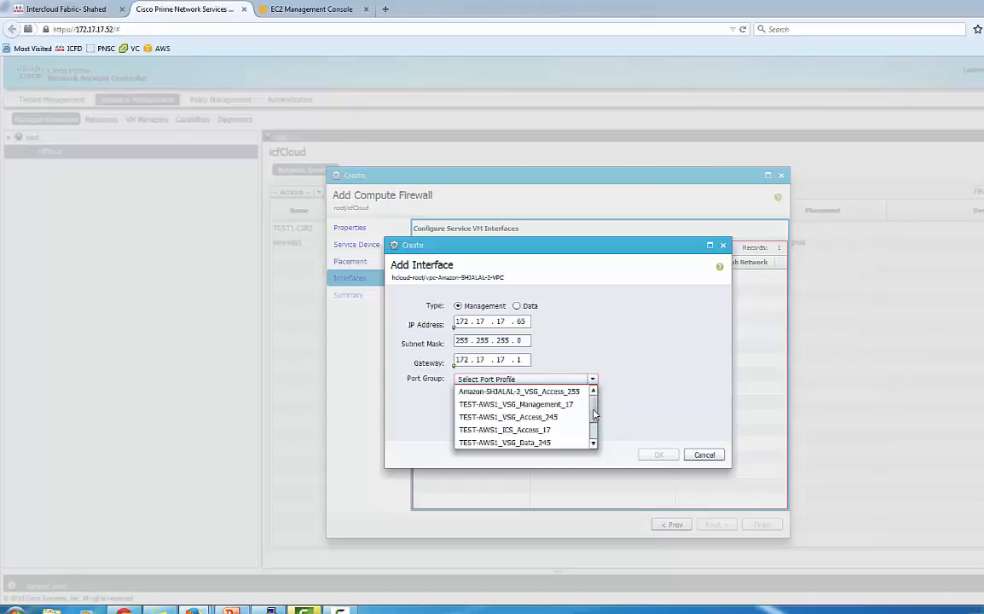
drag(594, 415, 592, 431)
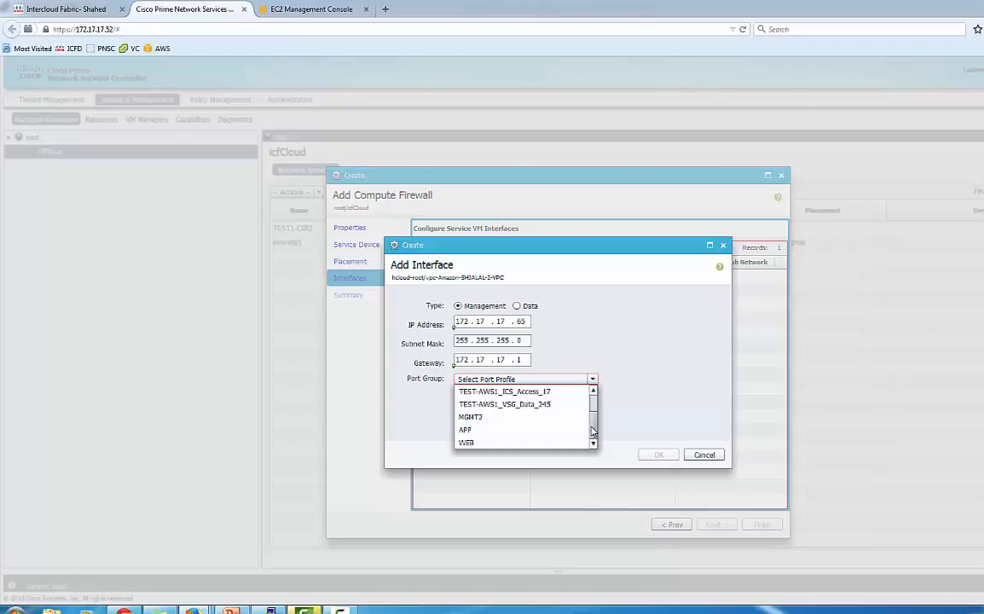
drag(593, 431, 592, 424)
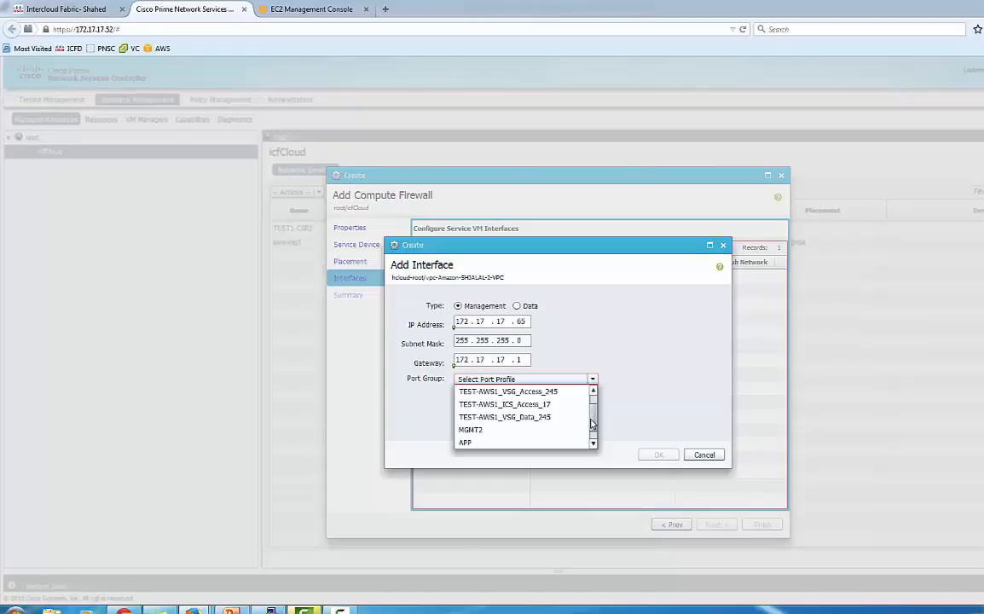
drag(592, 424, 592, 416)
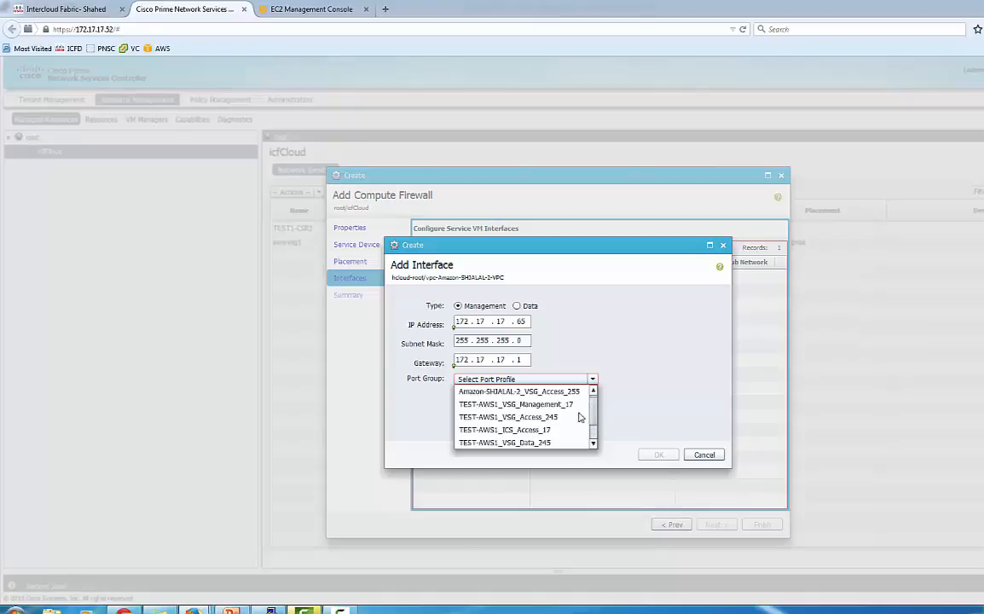
click(577, 413)
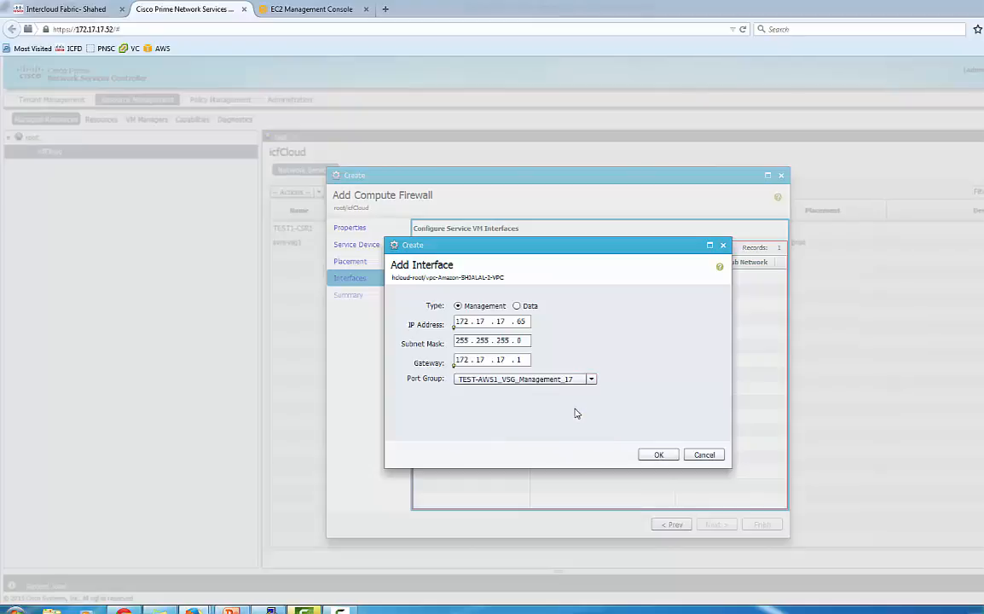
click(660, 456)
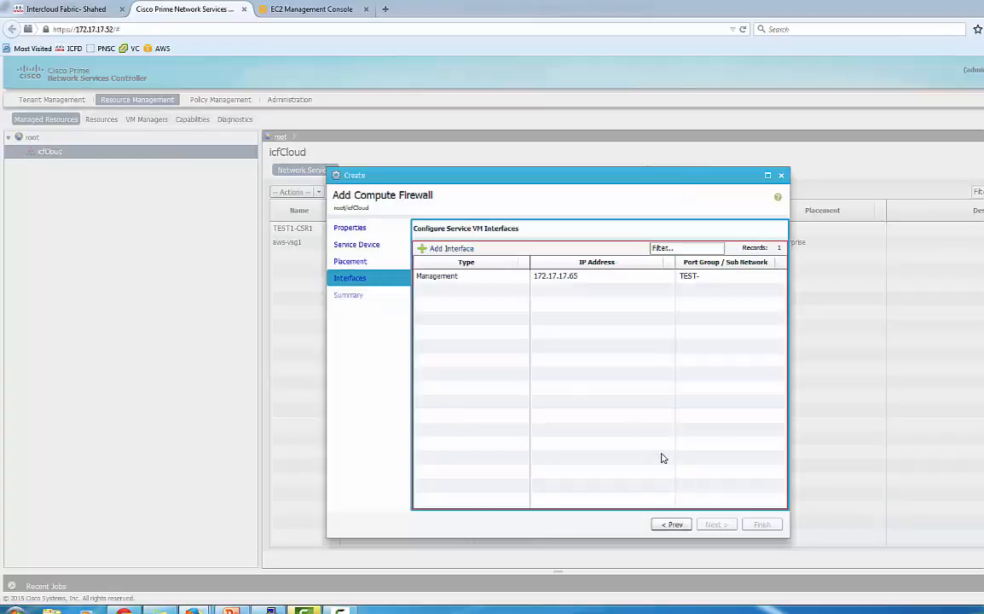
Start a second interface of type Data for the compute firewall
click(450, 251)
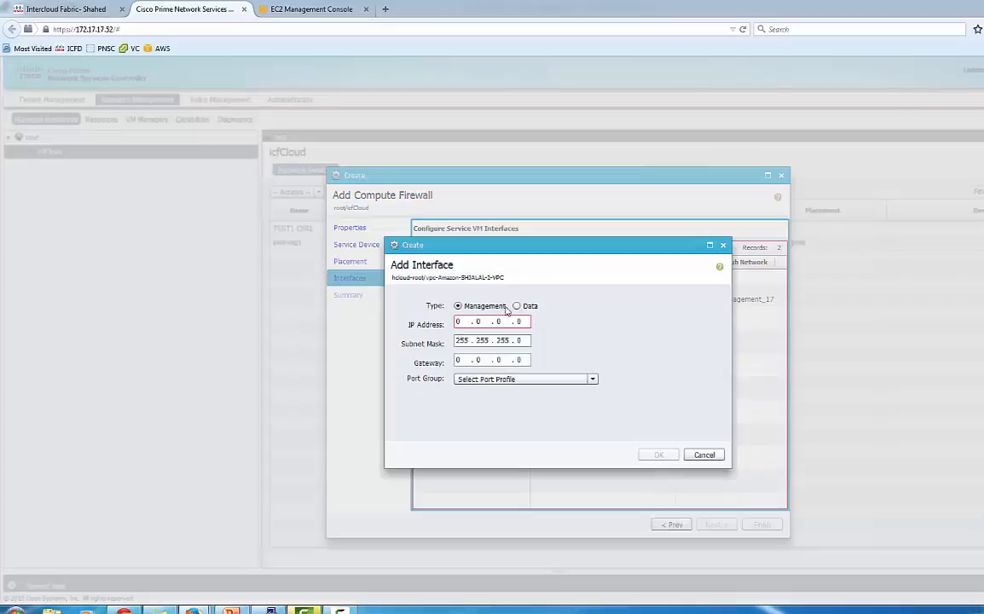
click(517, 306)
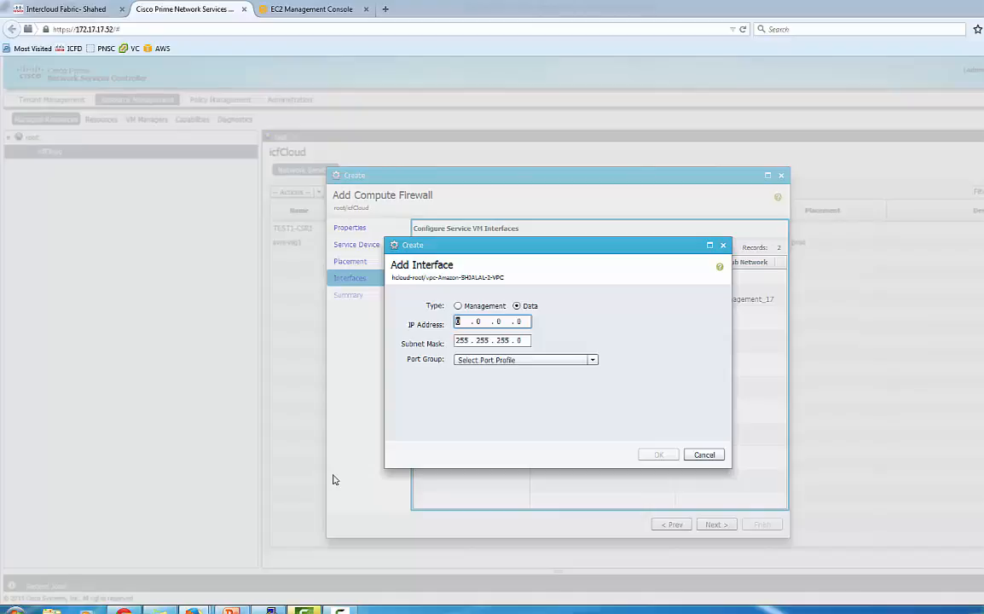
Switch to Intercloud Fabric, review the details of the AWS VSG IP pool policy and filter the static IP pool policies by "vsg"
click(106, 14)
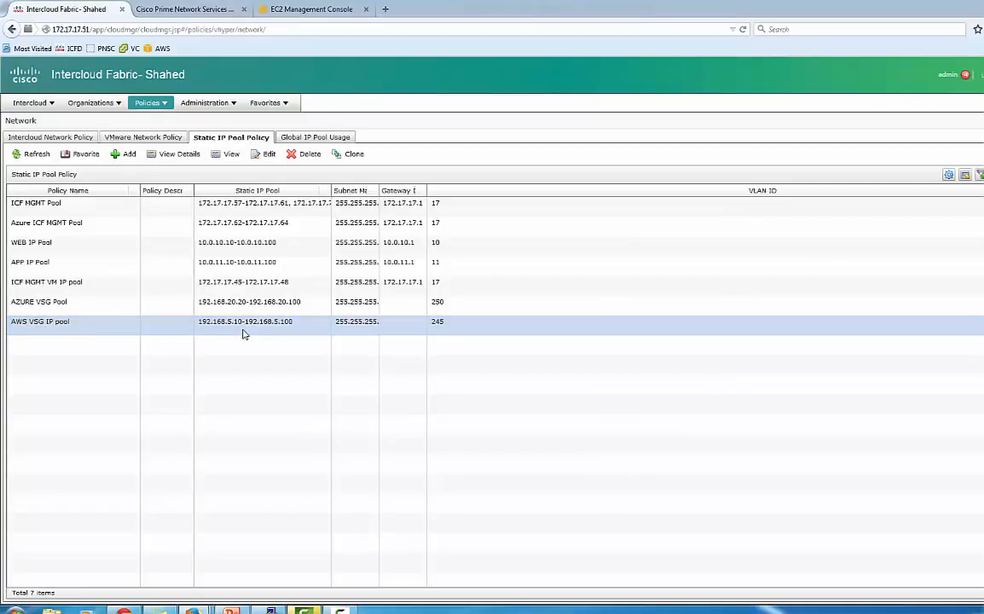
click(231, 155)
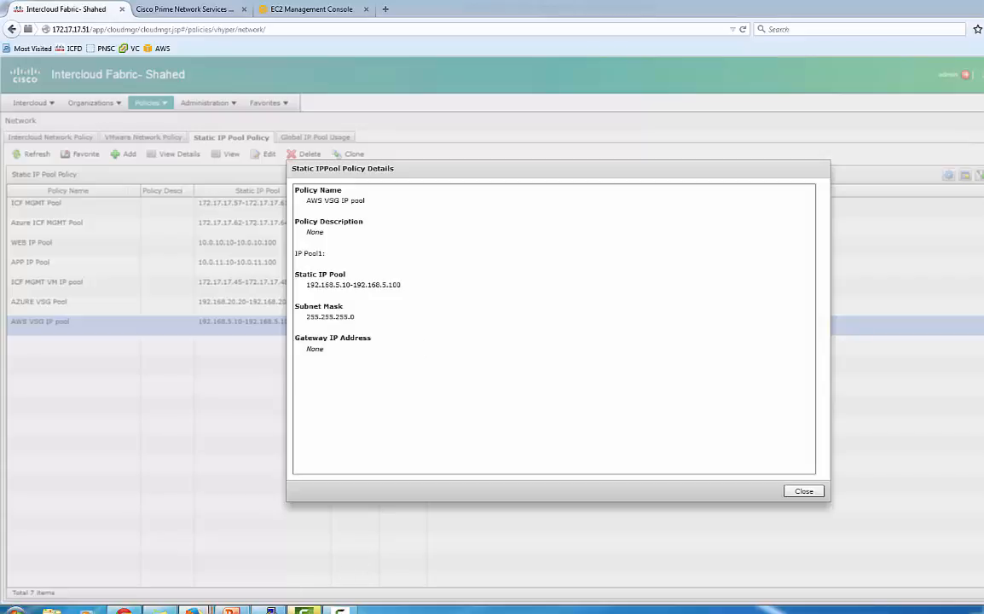
mouse_move(192, 610)
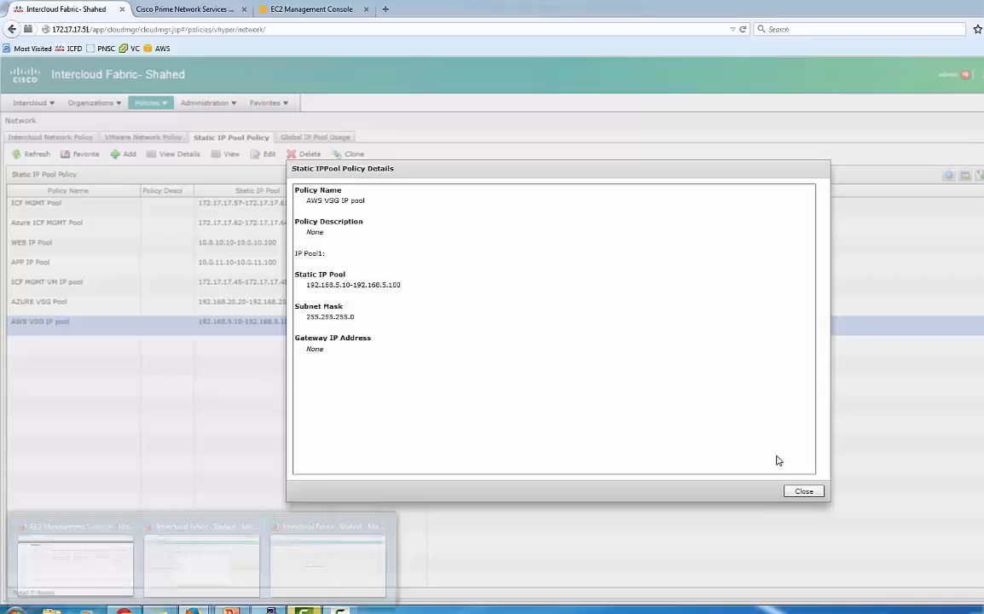
click(805, 493)
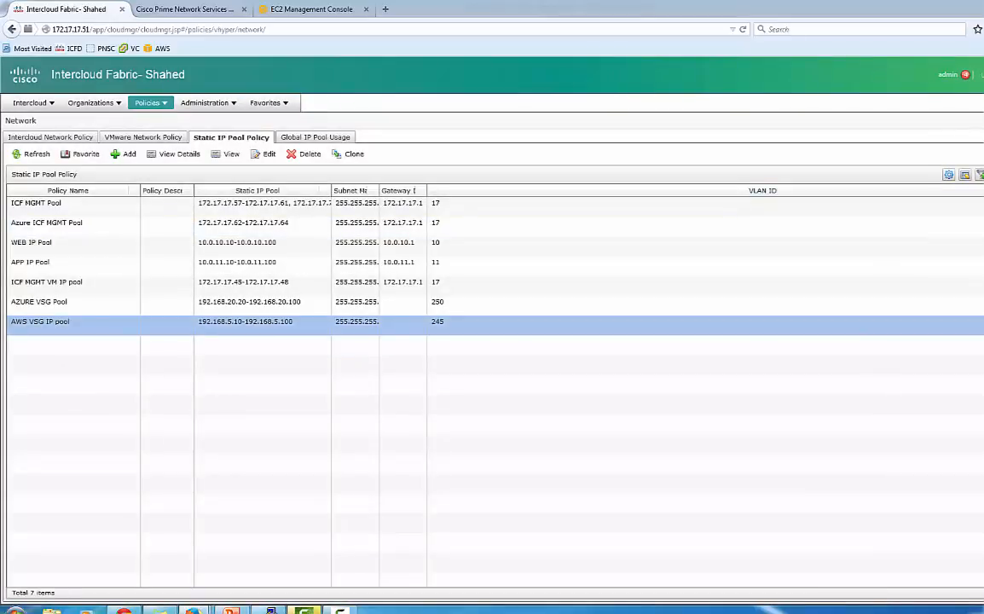
text(vsg)
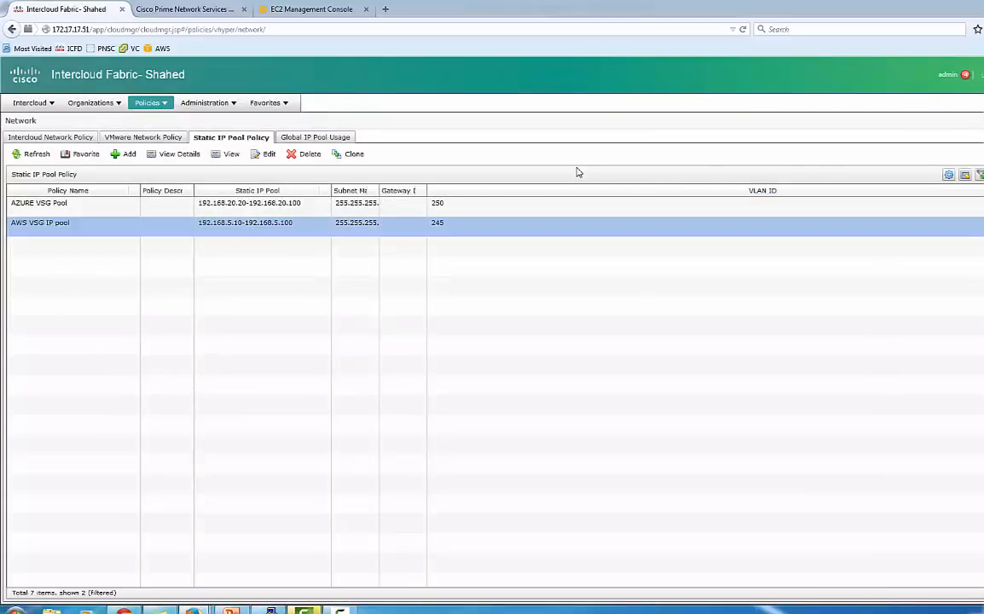
Filter the Global IP Pool Usage list by "192" and check which 192.168.5.x addresses are used or reserved
click(315, 137)
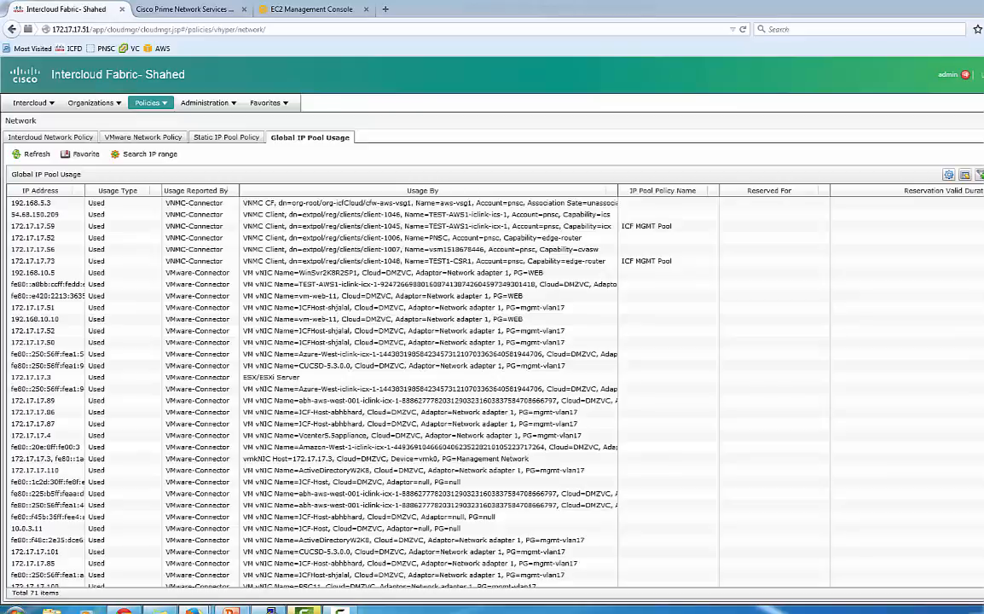
text(192)
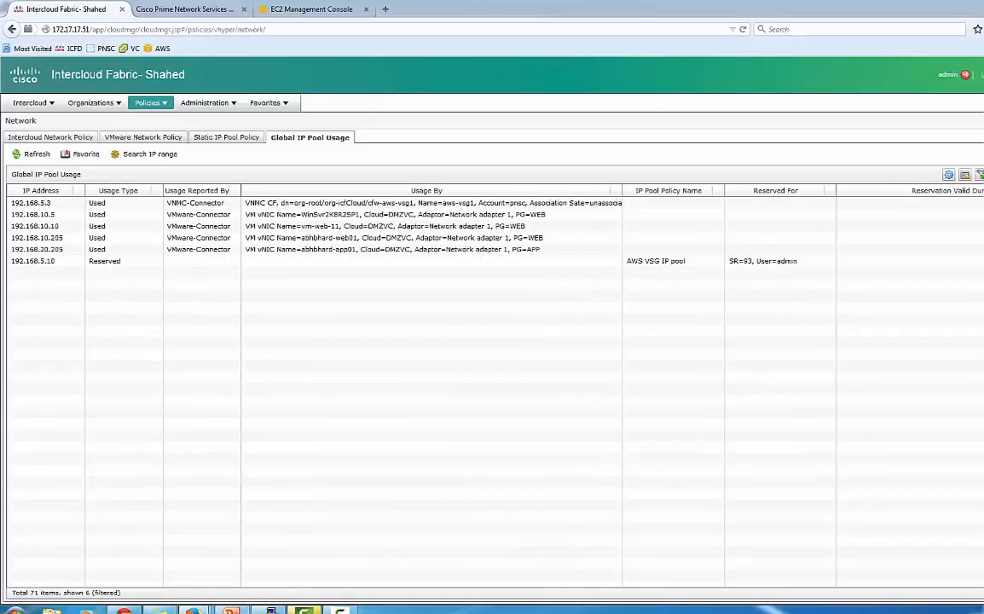
click(597, 226)
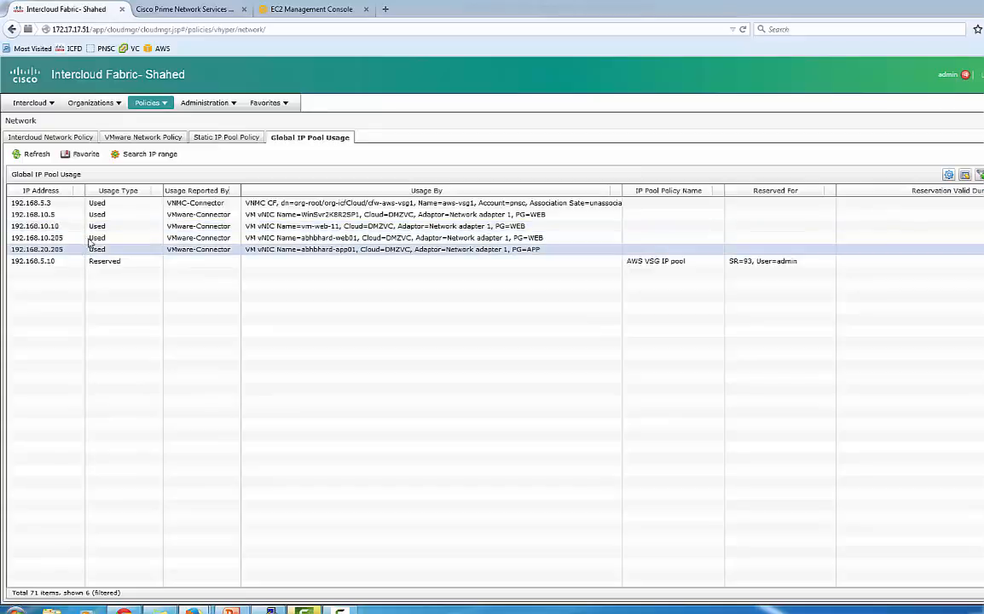
click(96, 203)
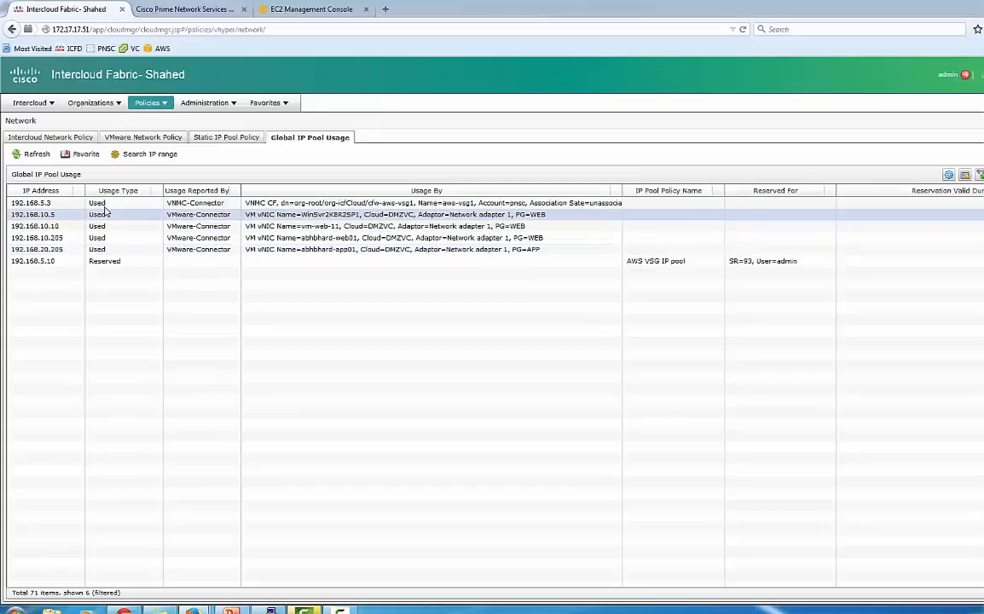
click(79, 263)
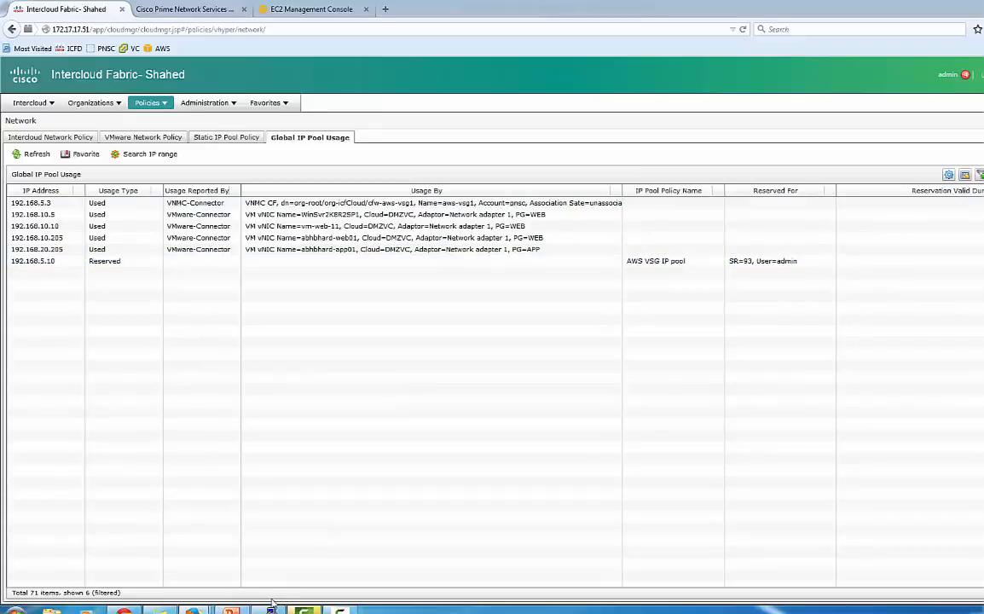
mouse_move(191, 609)
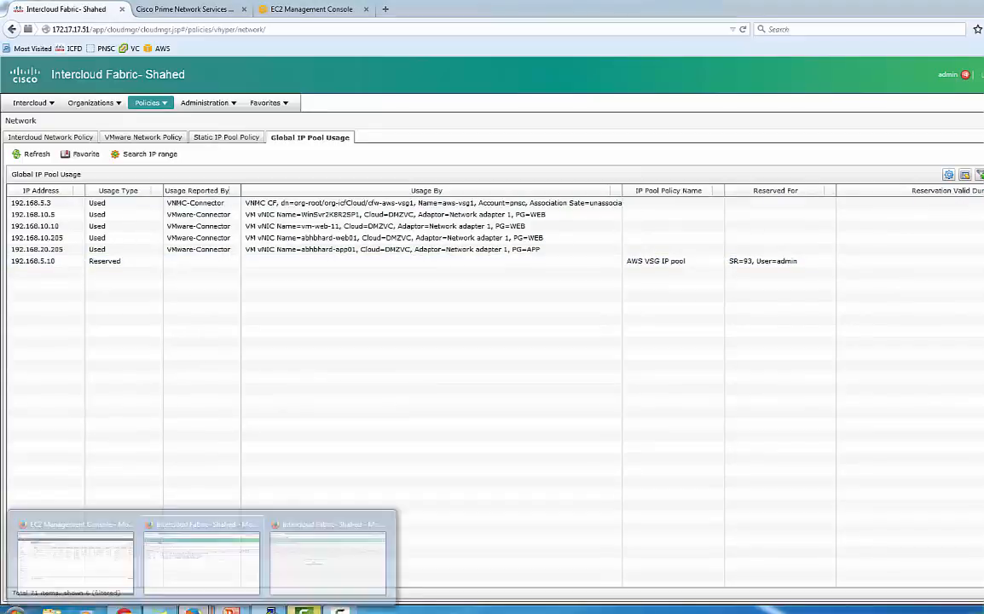
click(221, 572)
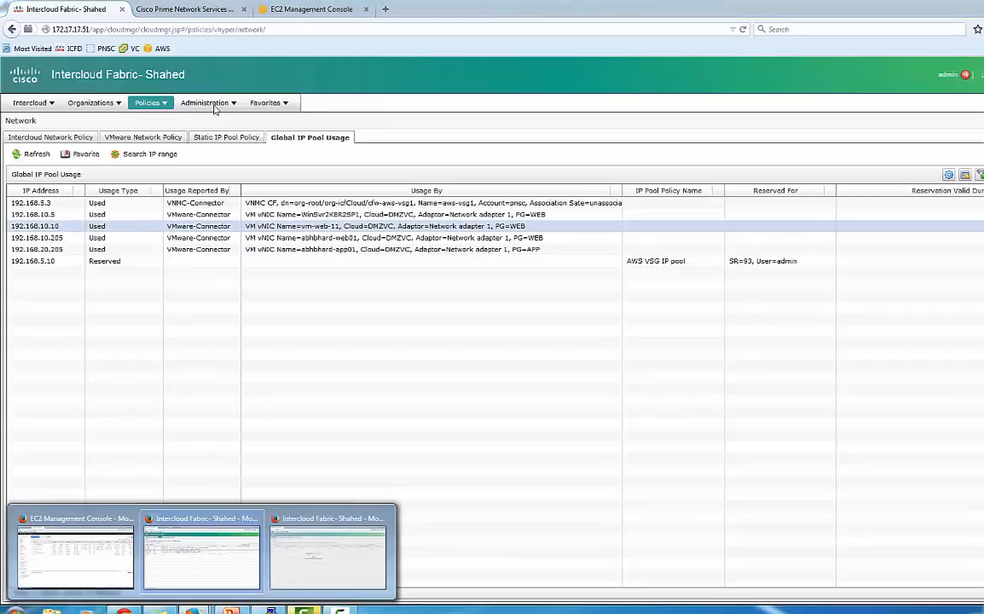
Return to Prime Network Services Controller and set the data interface's IP address to 192.168.5.1
click(192, 14)
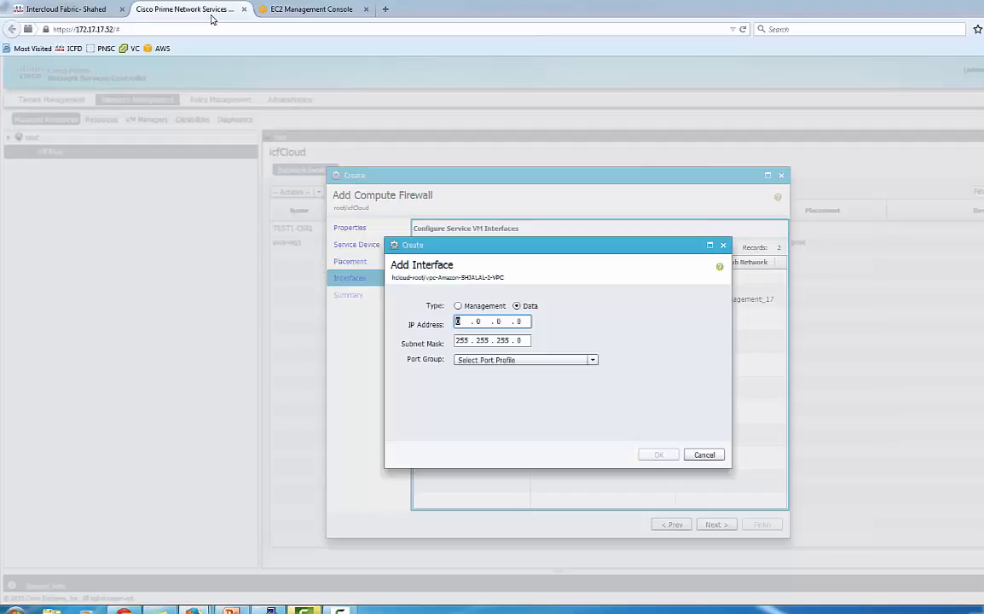
click(461, 322)
drag(463, 323, 452, 321)
text(192 . 168 . )
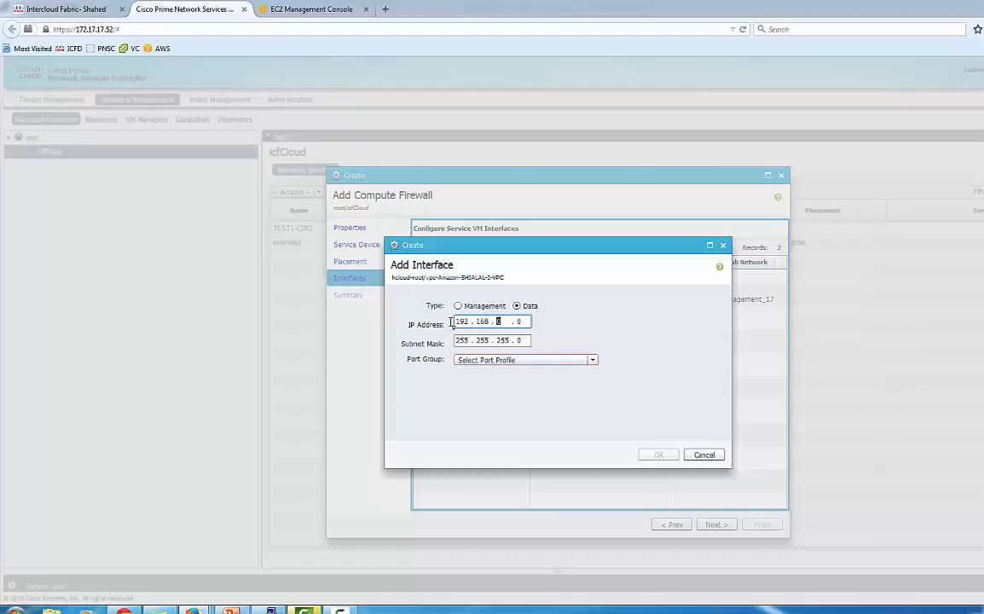
text(5 . 1)
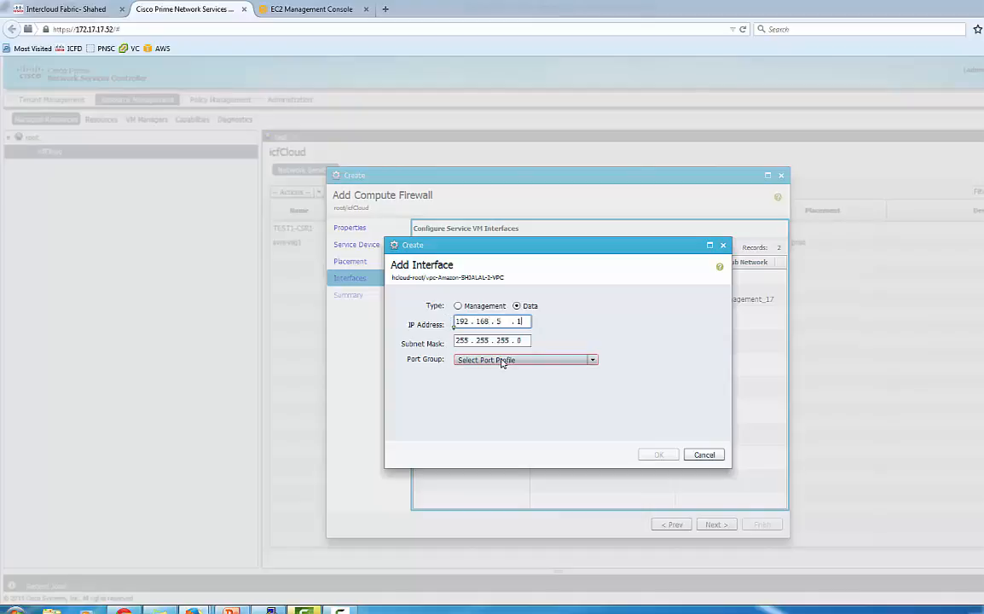
Assign port group TEST-AWS1_VSG_Data_245 to the data interface and save it
click(502, 362)
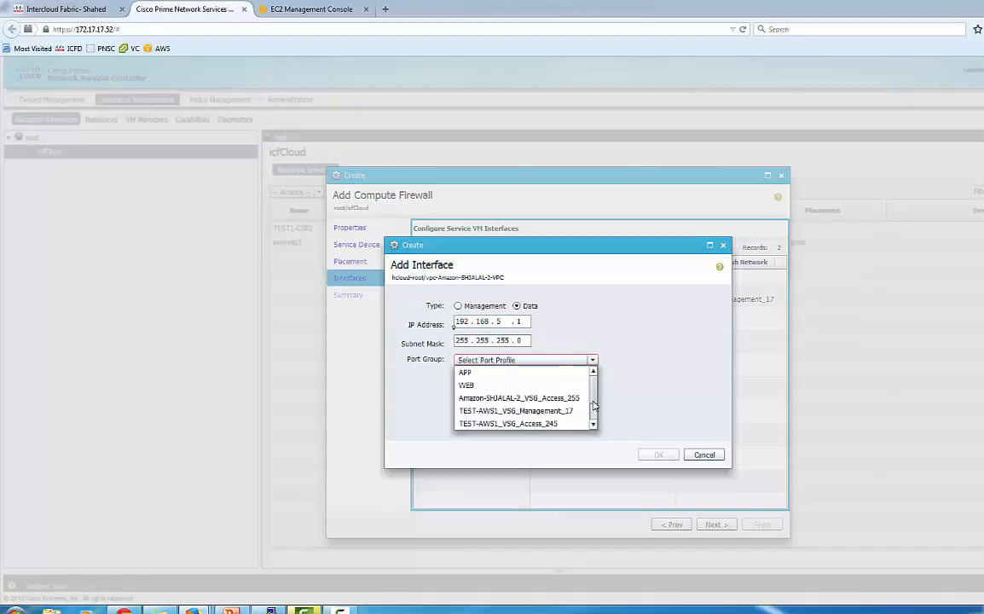
drag(594, 406, 595, 415)
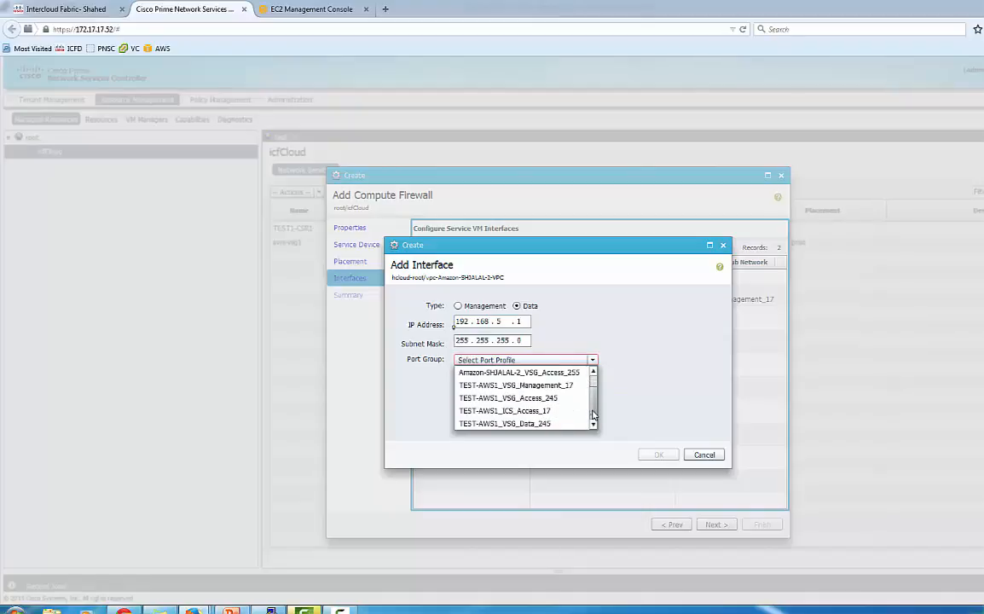
click(546, 423)
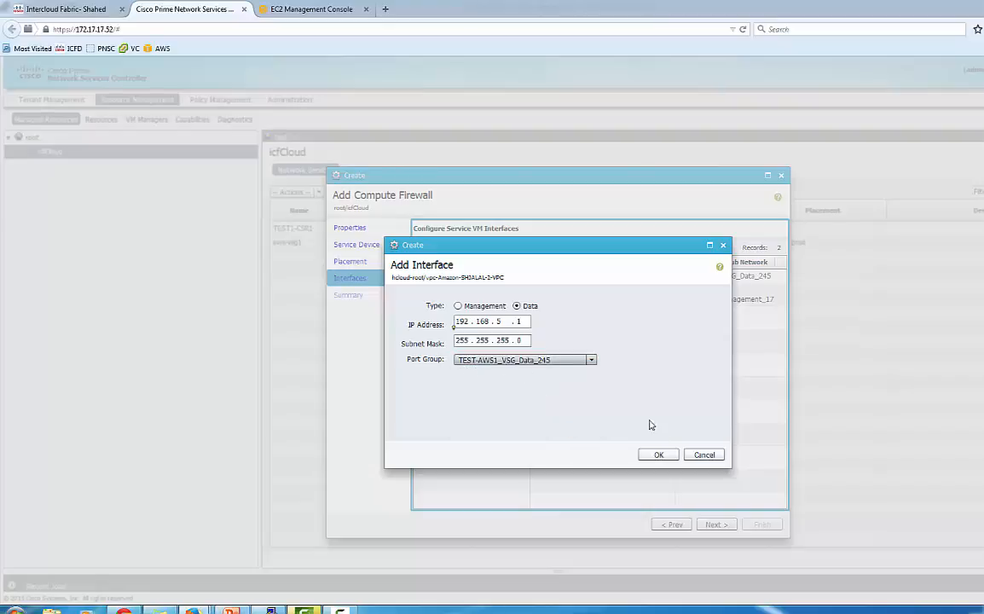
click(663, 457)
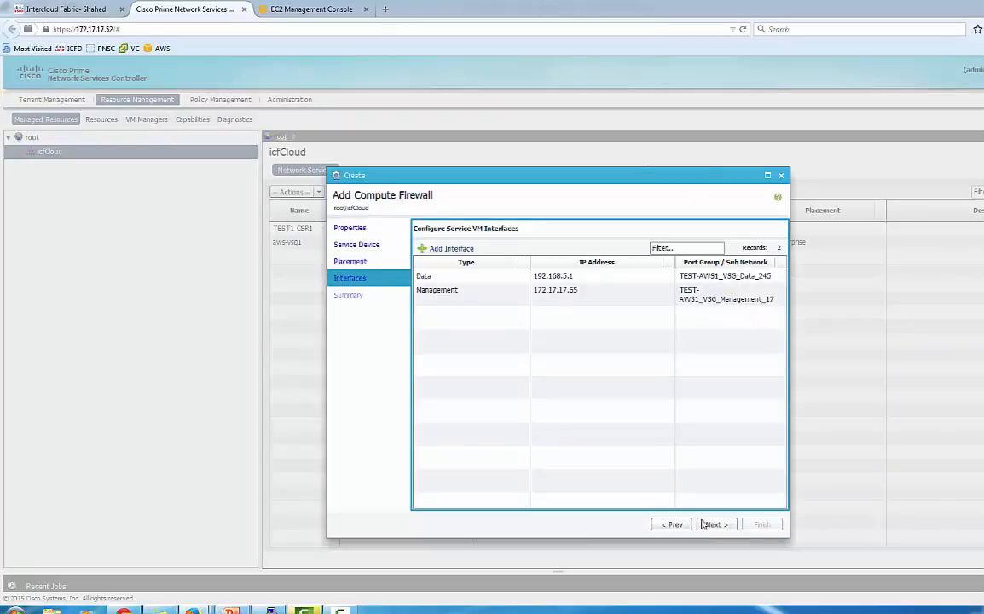
Complete the Add Compute Firewall wizard to create the firewall with the configured interfaces
click(719, 524)
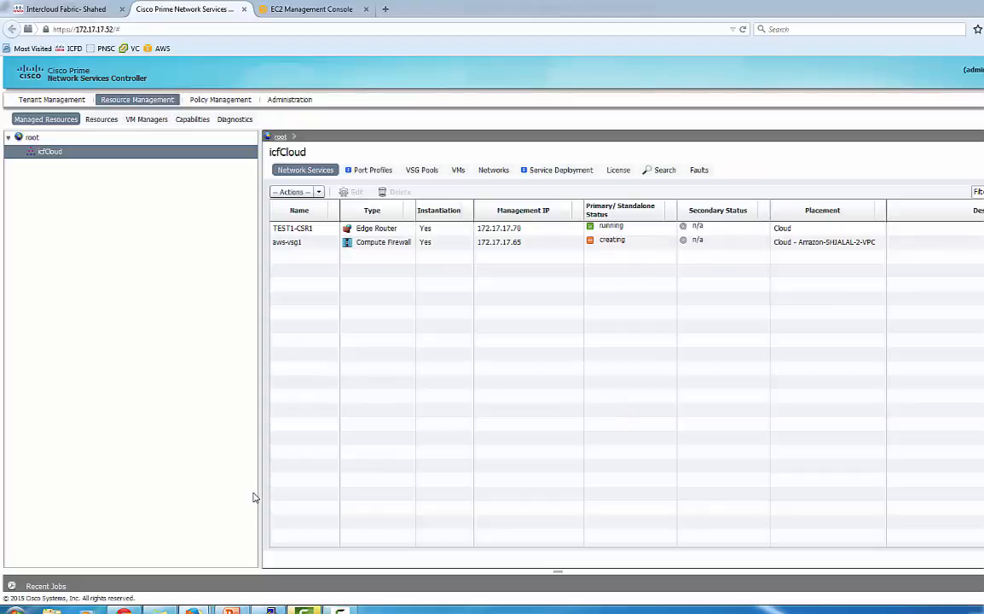
Switch to PowerPoint and review the network topology slide and the "Deploy Compute Firewall(VSG) in Cloud" outline slide
click(232, 610)
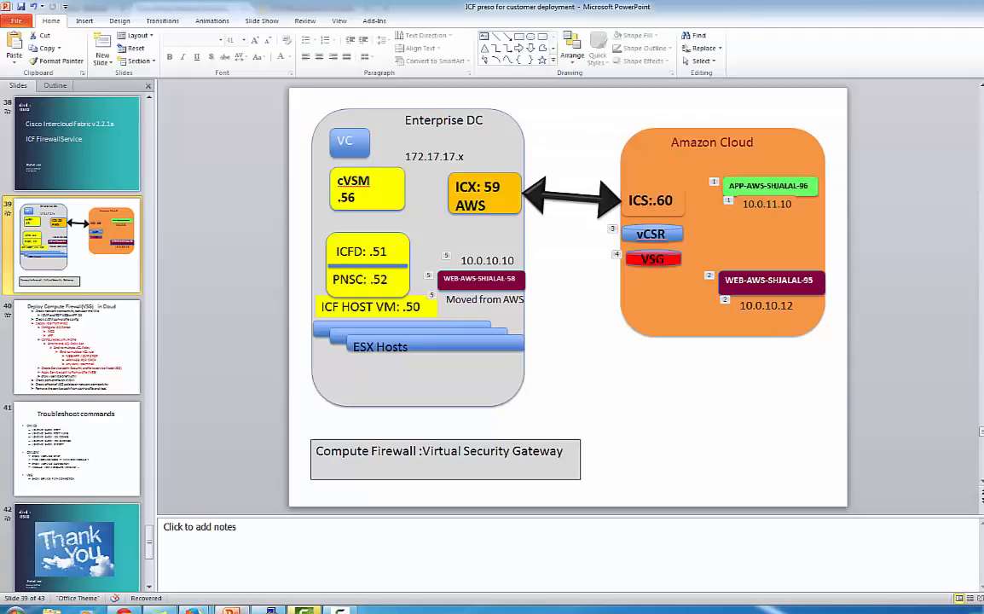
click(101, 313)
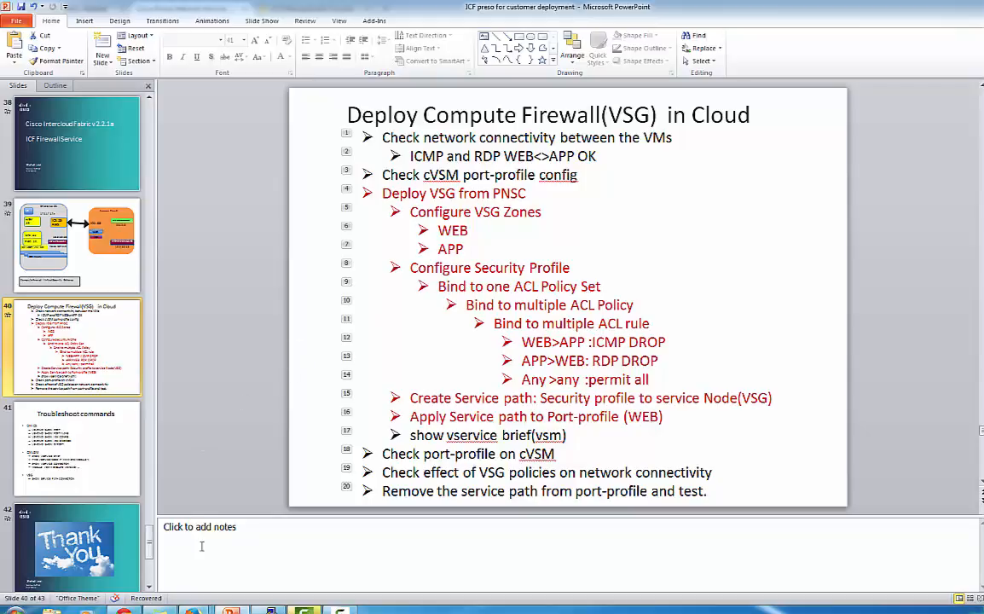
Return to Prime Network Services Controller and examine the conditions of the APP and WEB vZones in icfCloud's service policies
mouse_move(194, 611)
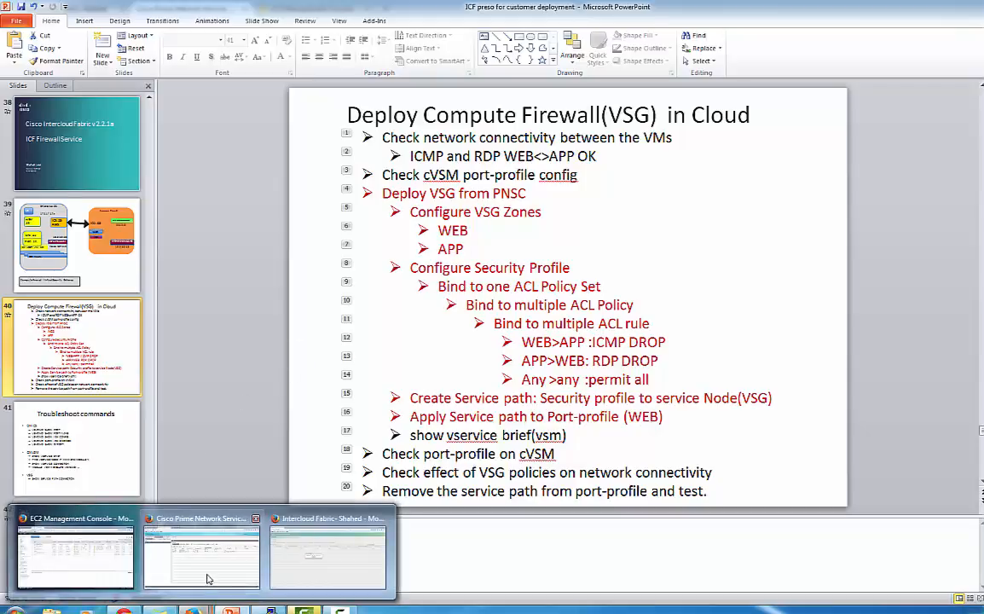
click(185, 518)
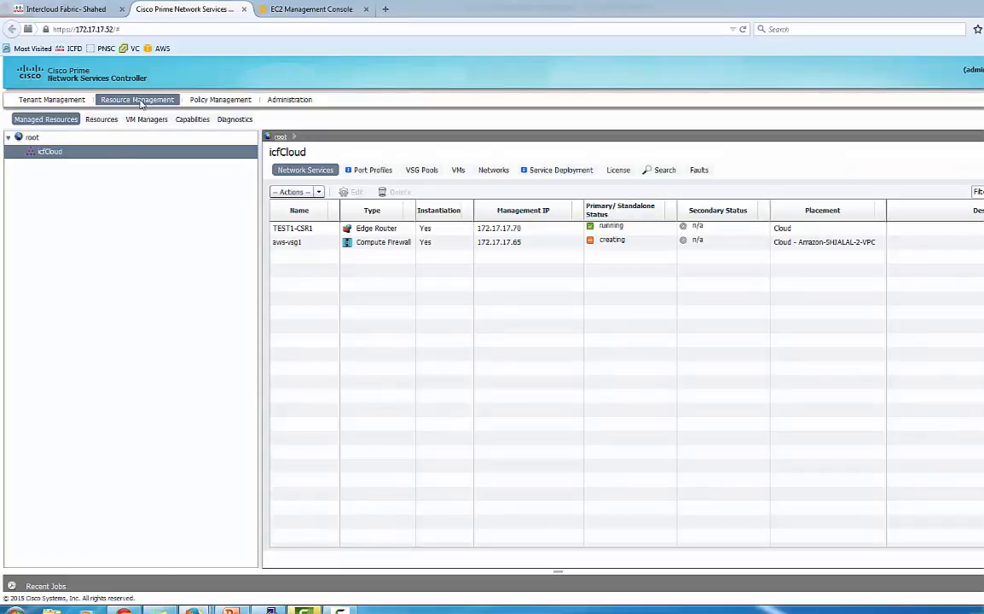
click(215, 104)
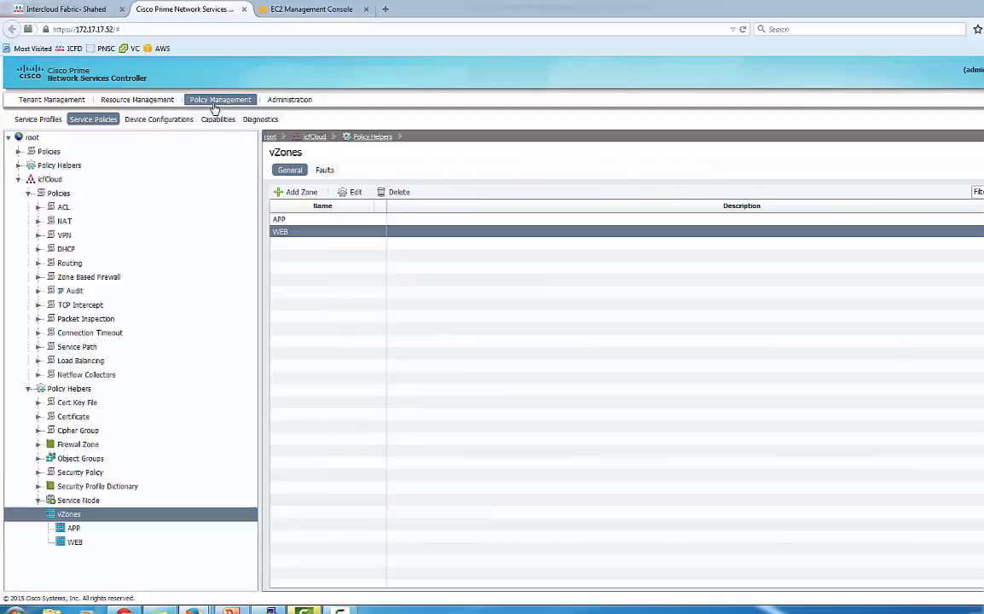
click(74, 531)
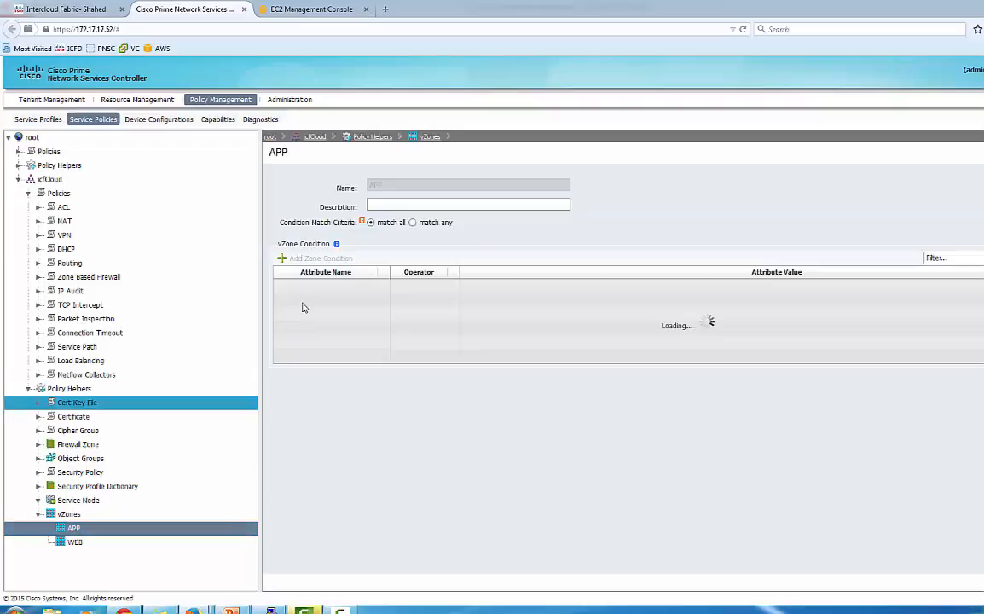
click(349, 291)
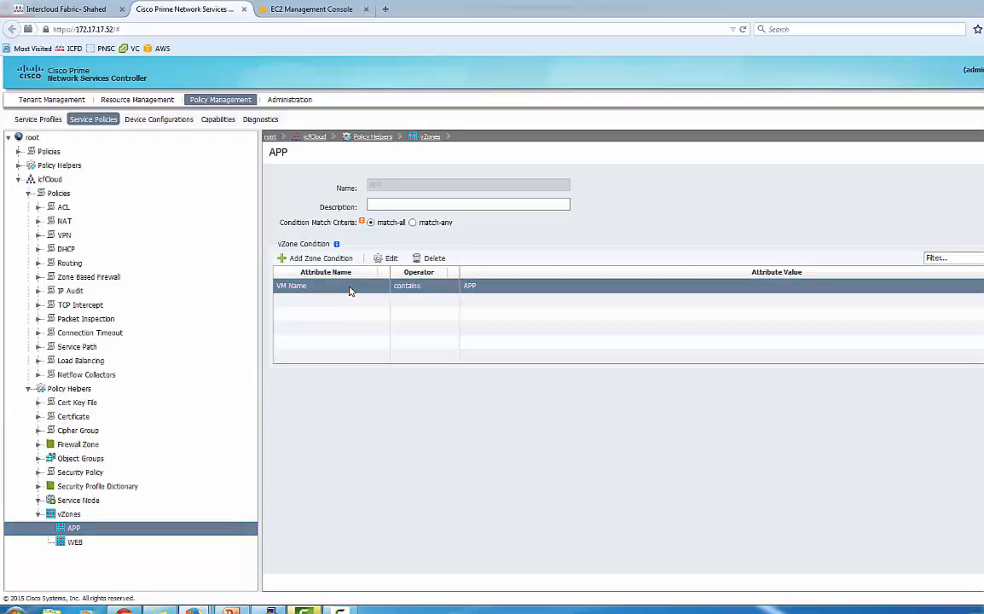
click(391, 258)
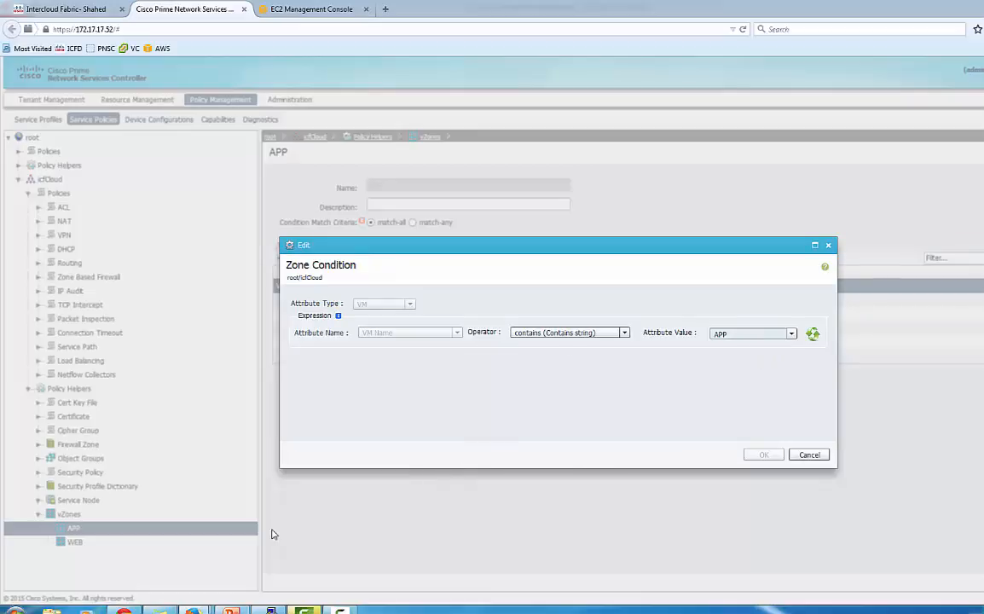
click(815, 456)
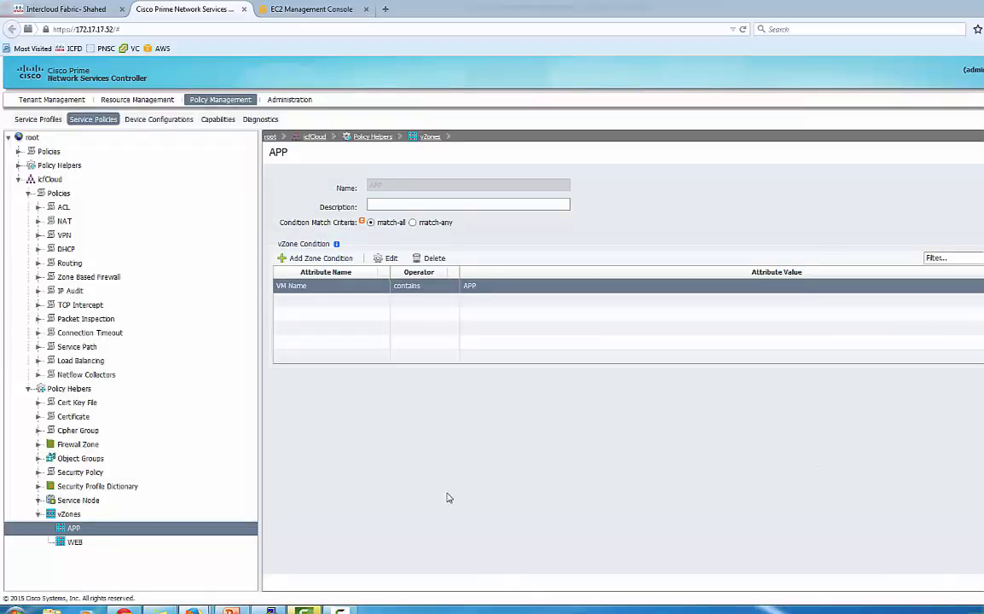
click(117, 541)
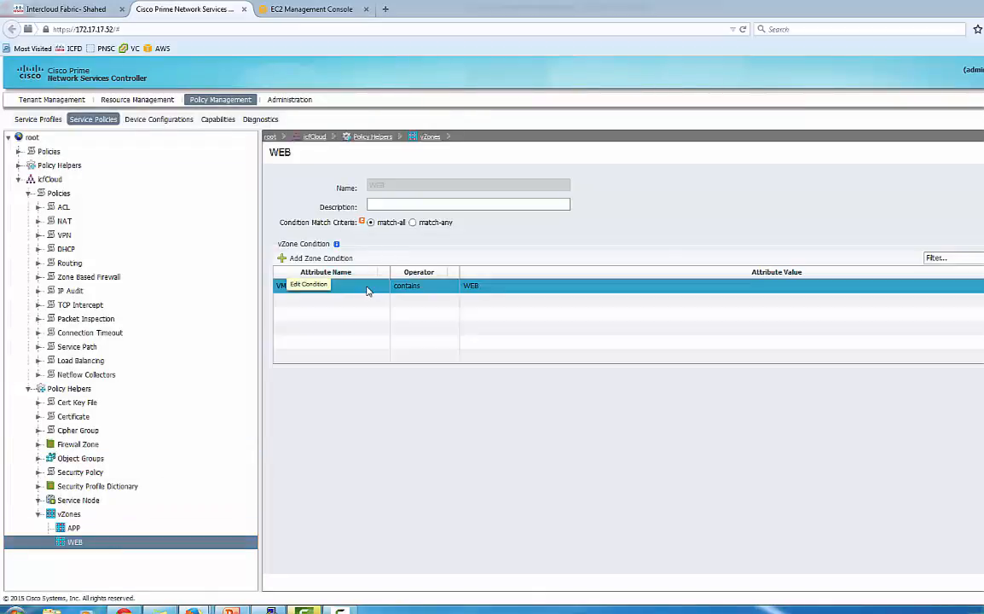
click(367, 292)
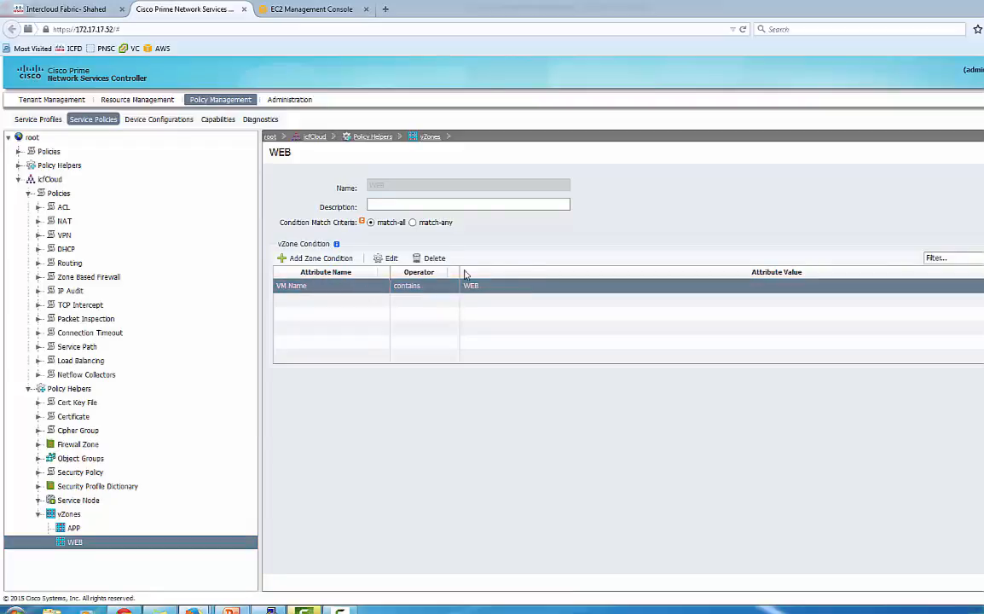
click(85, 514)
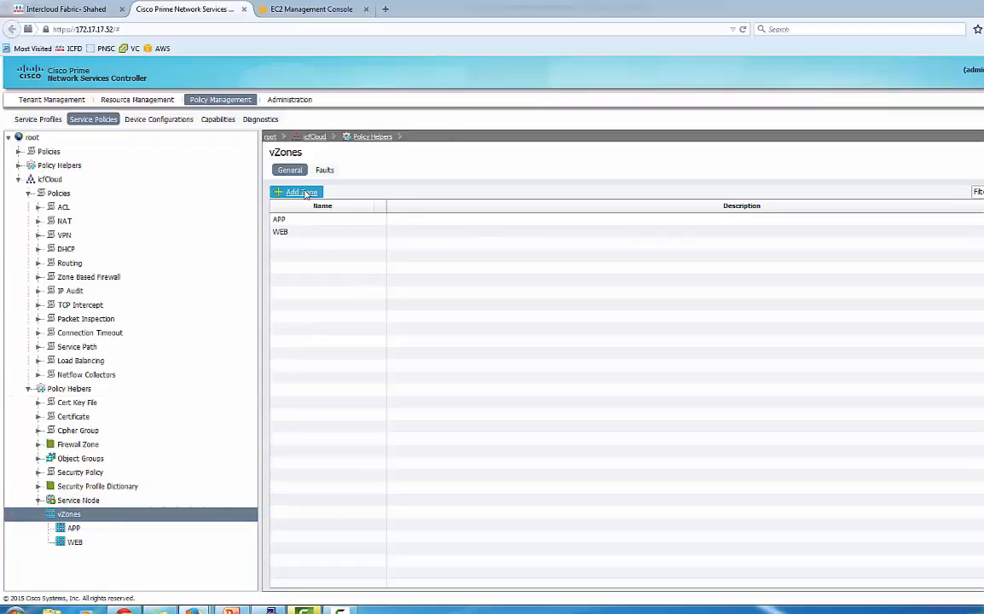
click(305, 194)
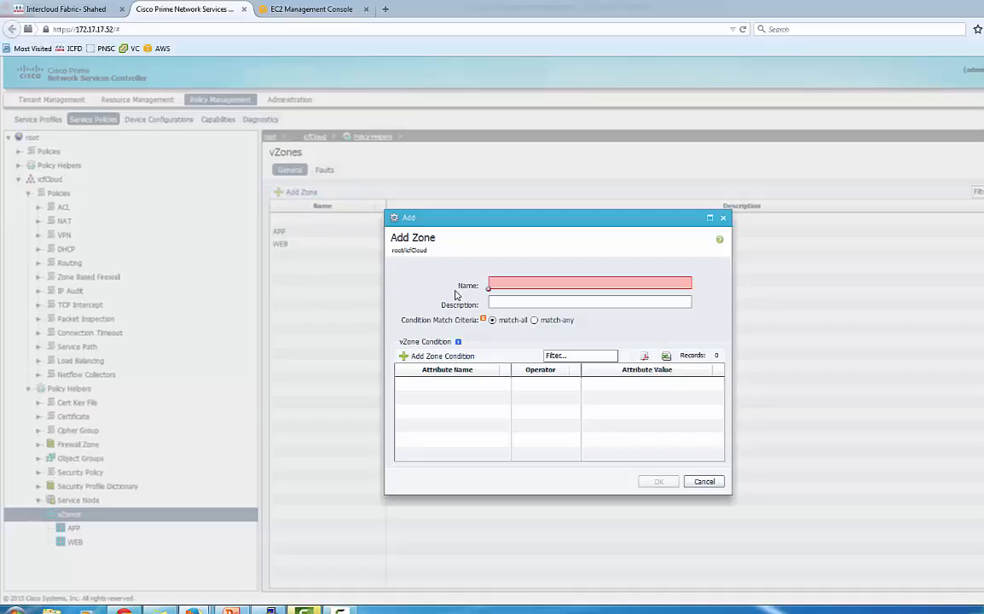
click(548, 283)
text(eeee)
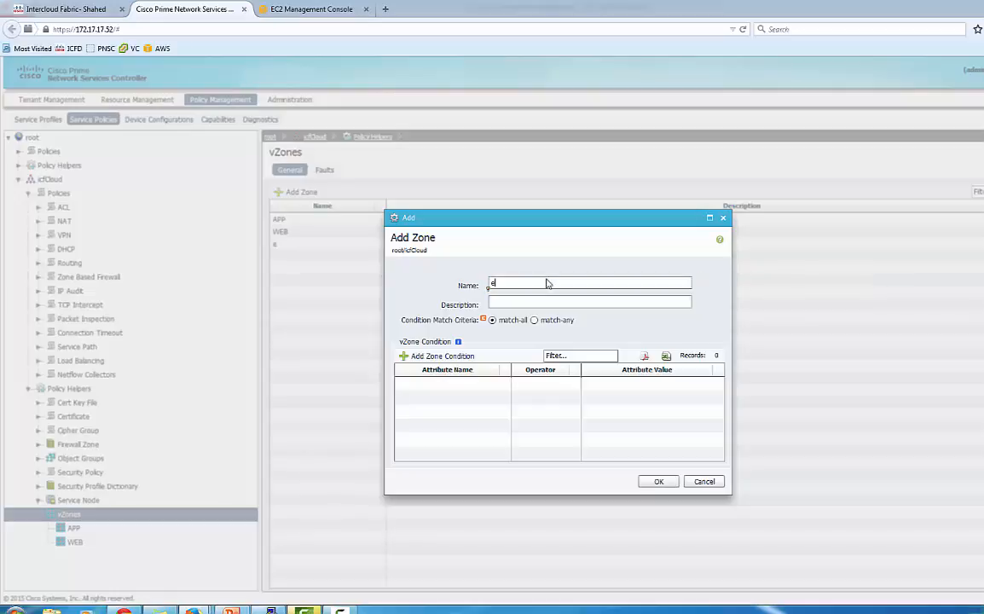
click(455, 358)
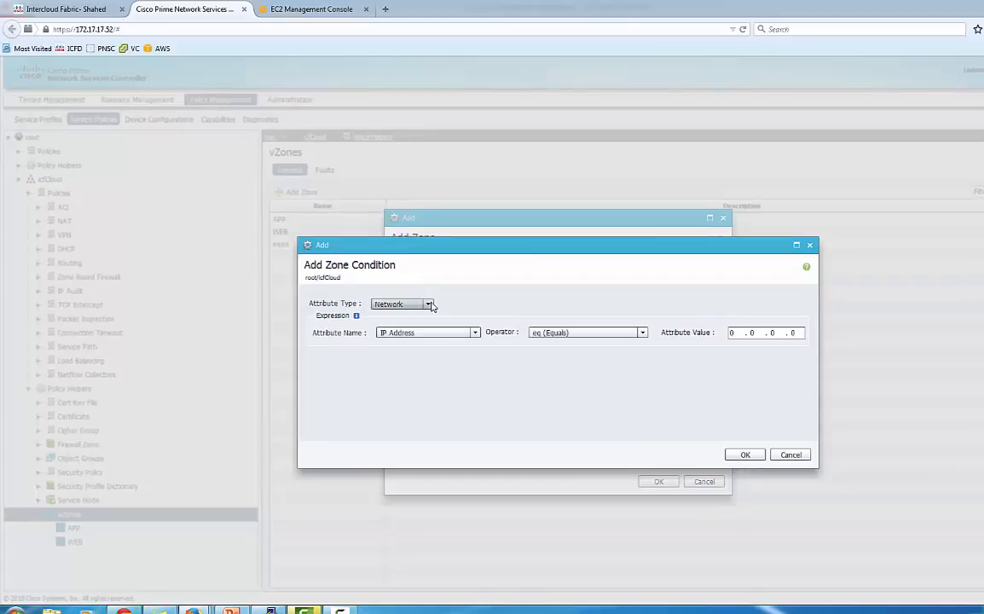
click(428, 304)
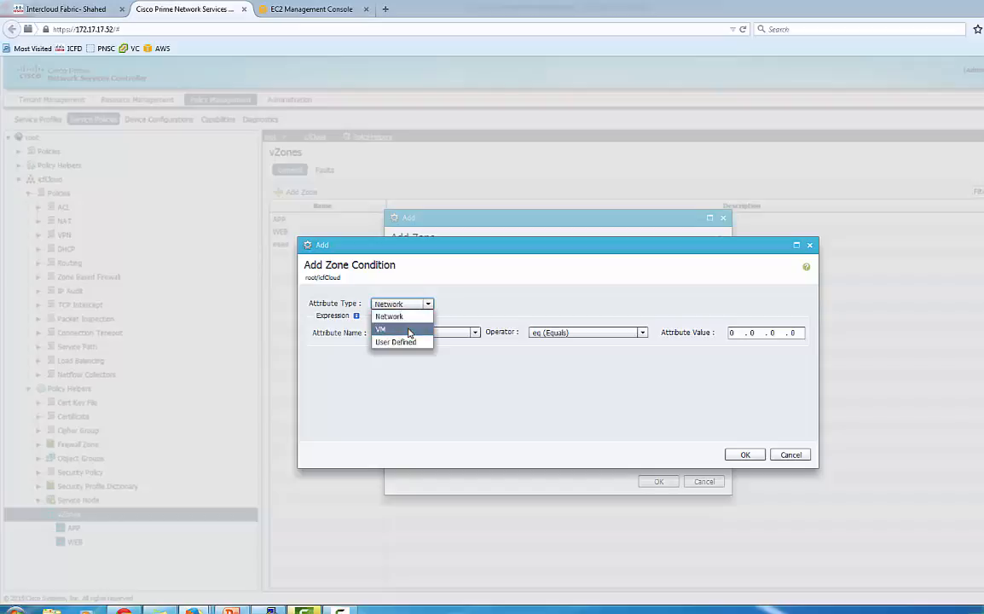
click(410, 330)
click(430, 333)
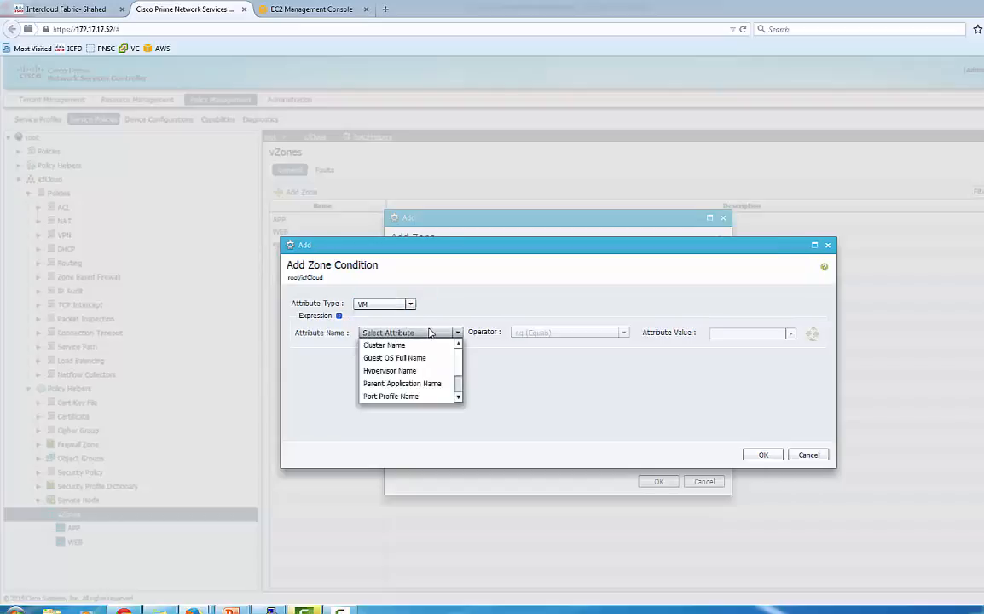
drag(459, 369, 457, 399)
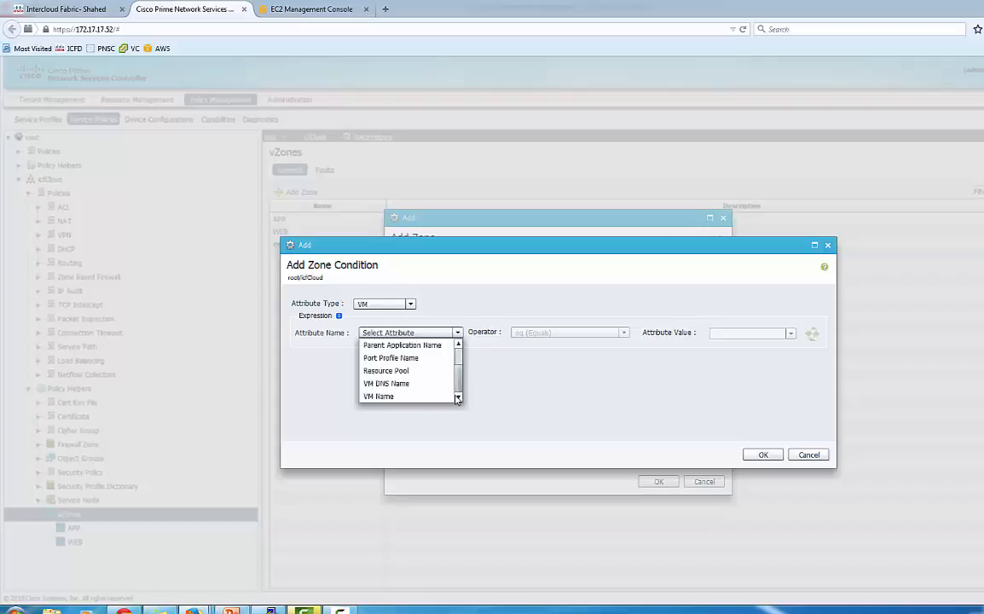
click(435, 398)
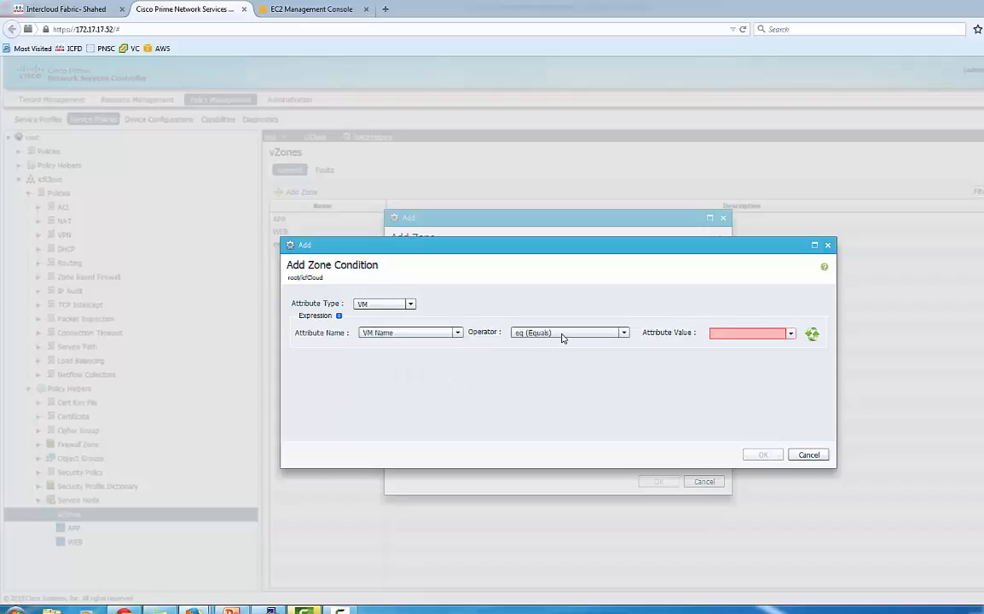
click(562, 335)
click(560, 346)
click(821, 459)
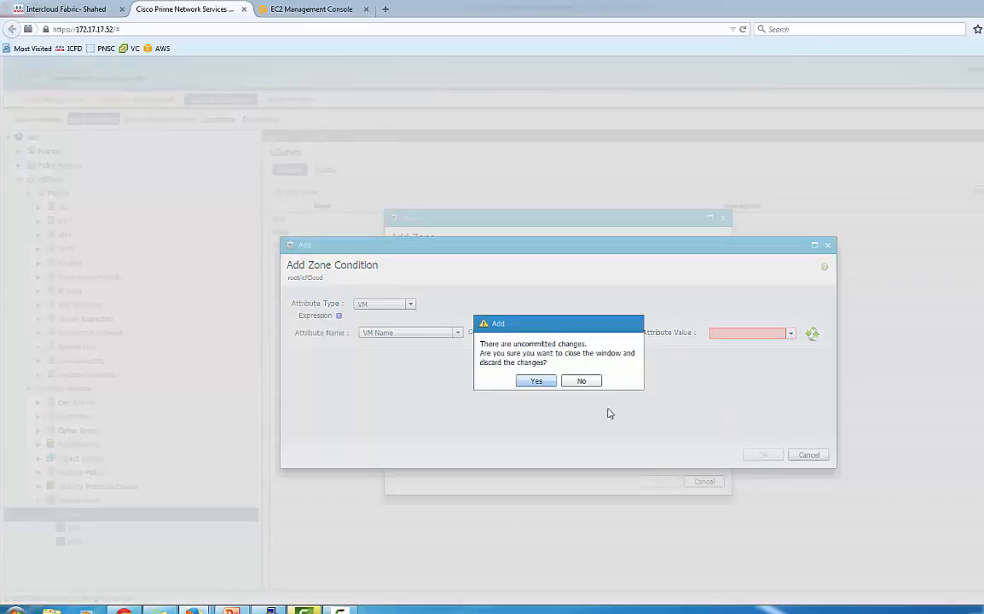
click(546, 389)
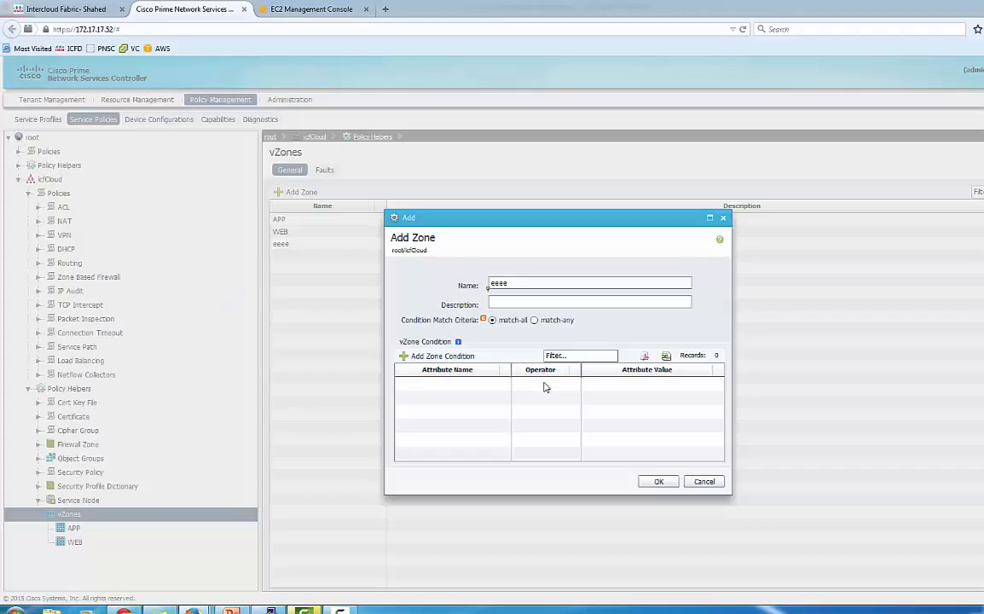
click(704, 483)
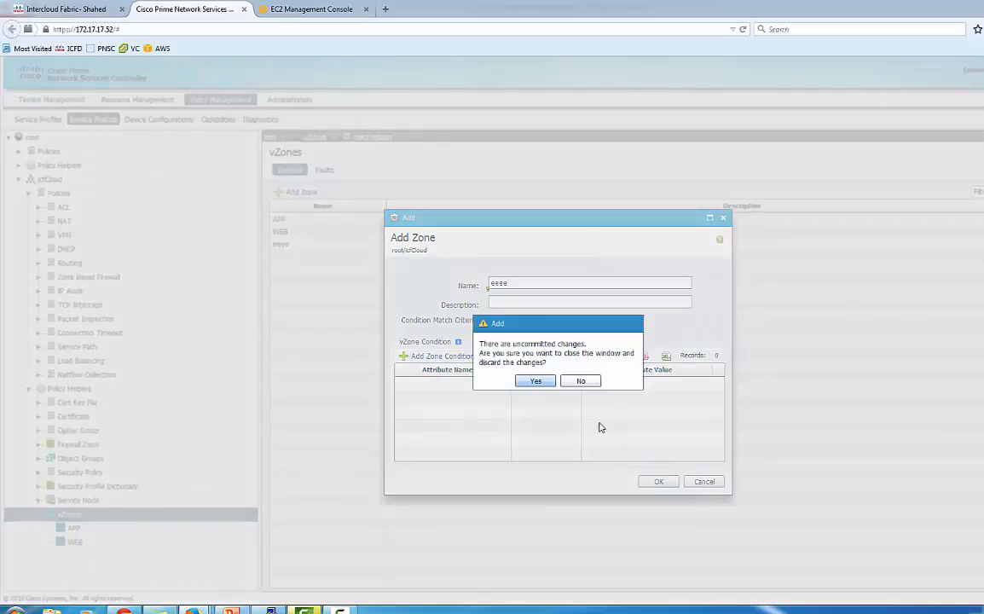
click(536, 382)
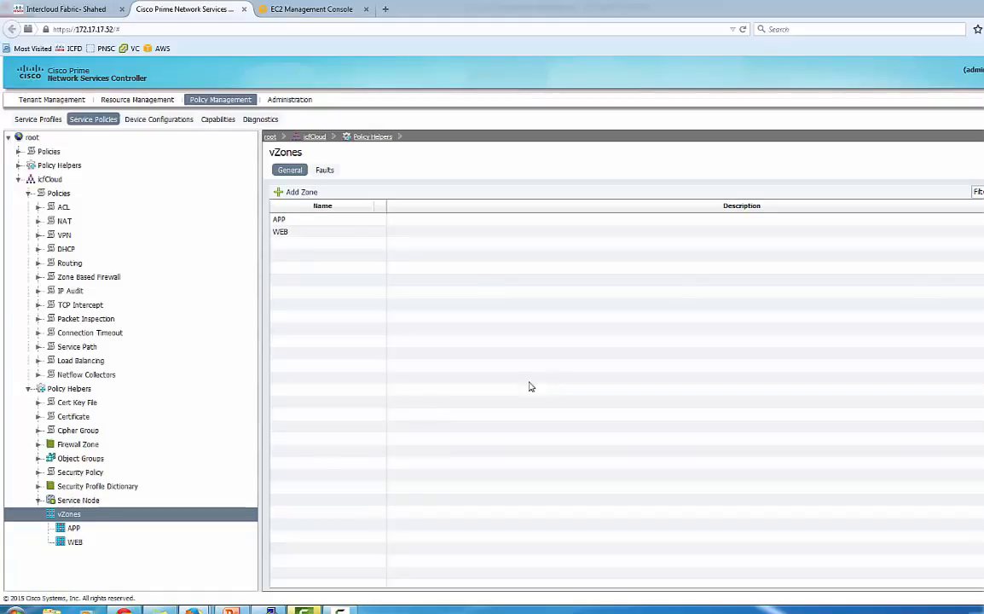
Switch to PowerPoint and review the topology diagram and the security profile and ACL rule plan on the deployment outline slide
key(alt+Tab)
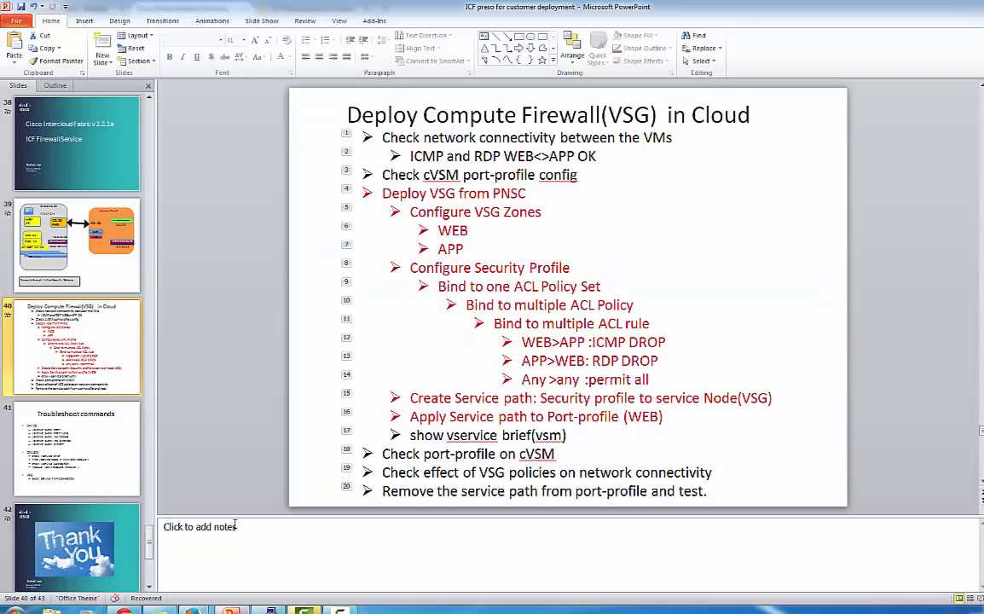
click(119, 246)
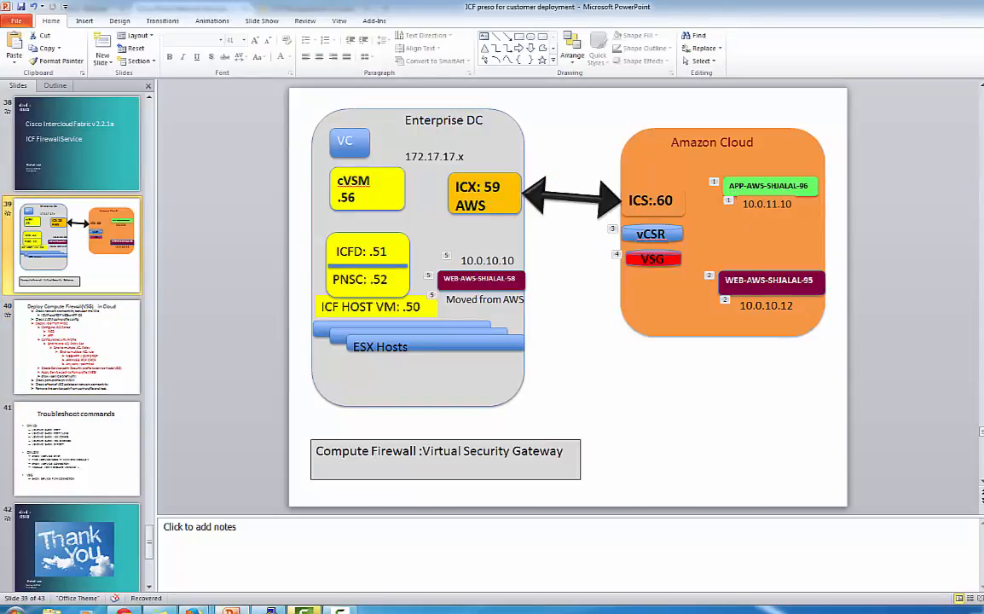
click(120, 337)
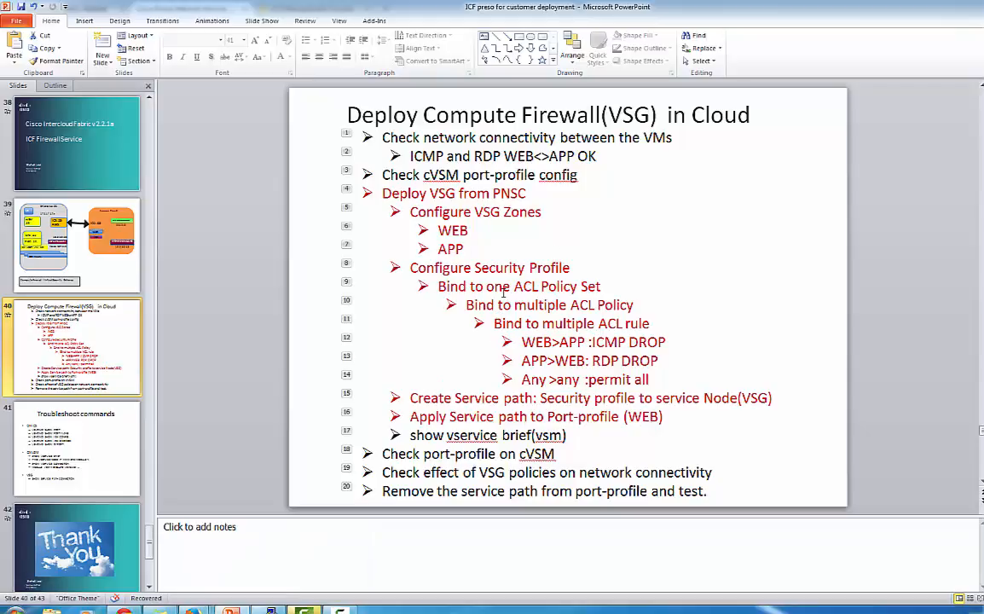
click(653, 379)
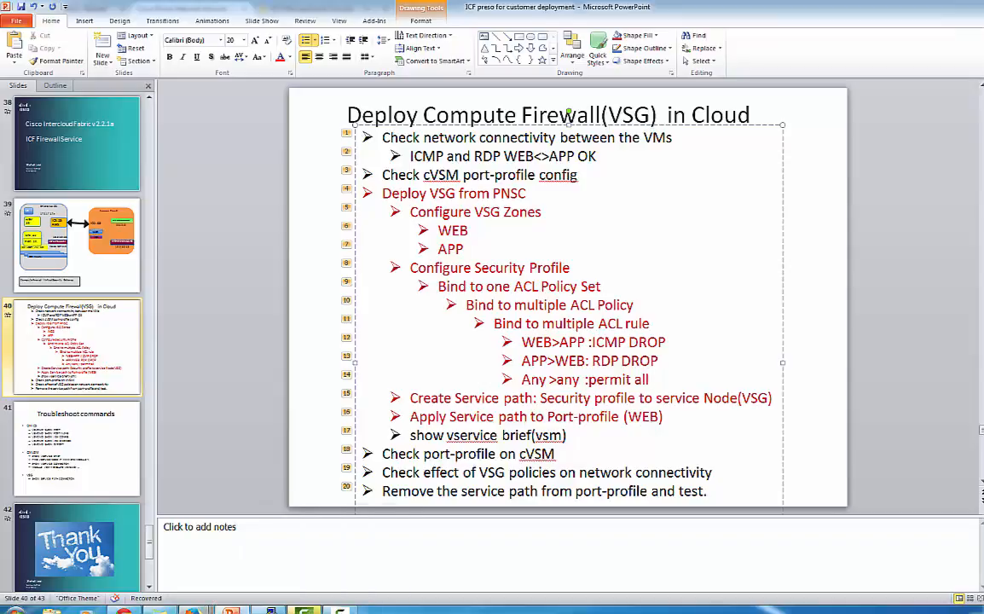
Return to Prime Network Services Controller and start a new compute security profile named DEMO_SEC_PRO_50 in icfCloud's service profiles
mouse_move(192, 609)
click(205, 571)
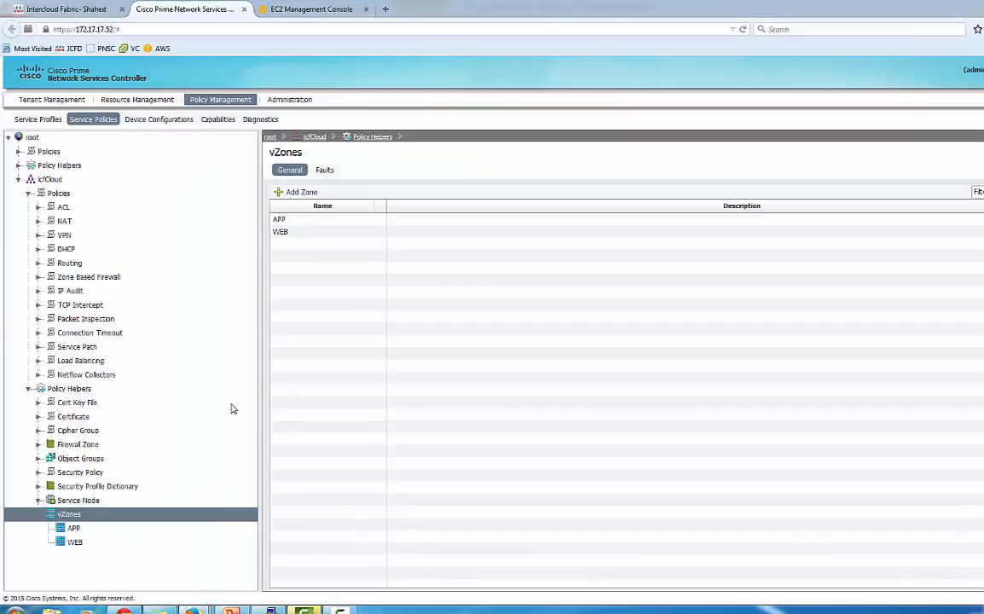
click(47, 124)
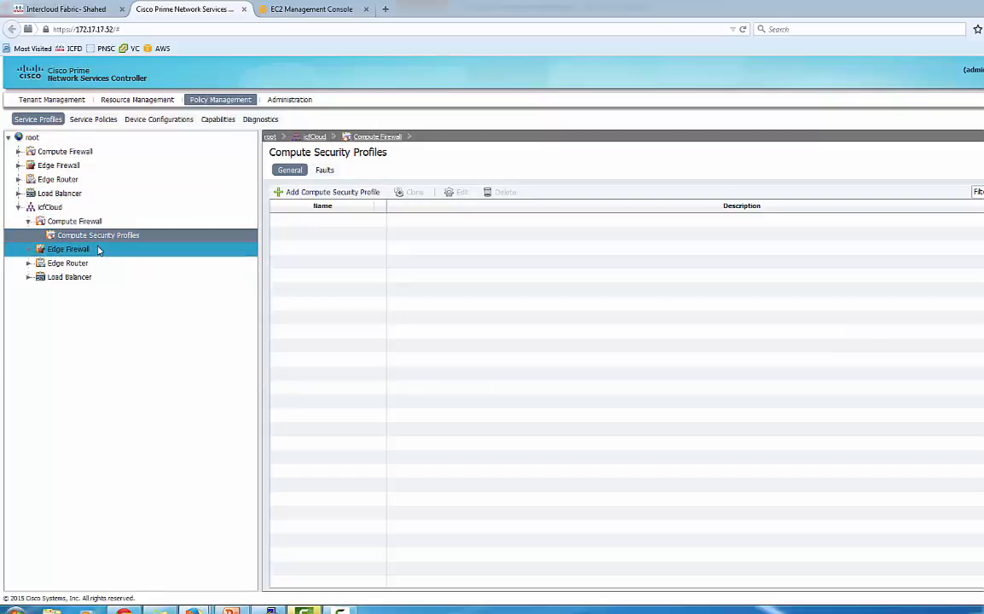
click(349, 193)
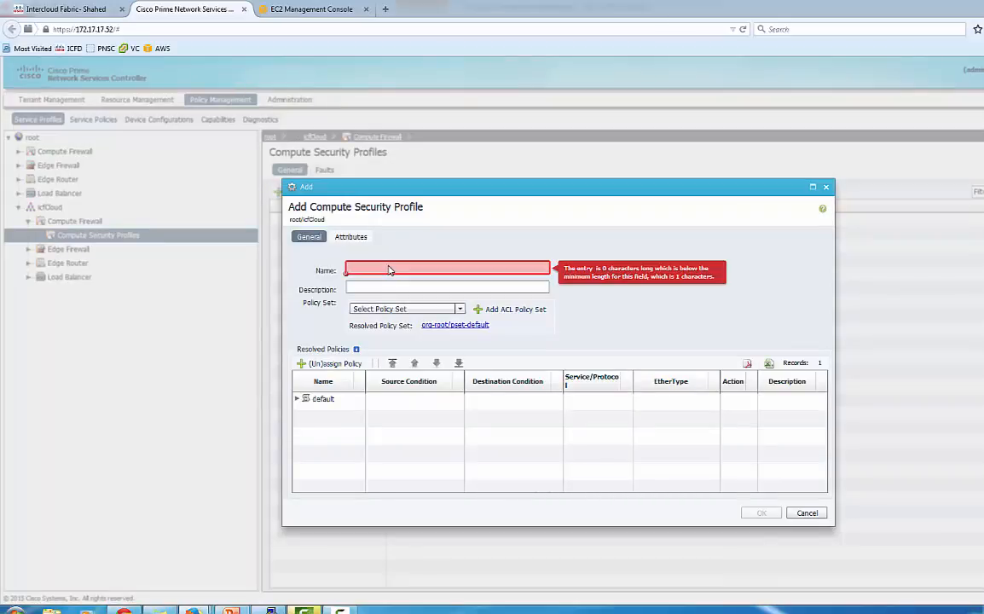
text(DEMO_SEC_PRO_50)
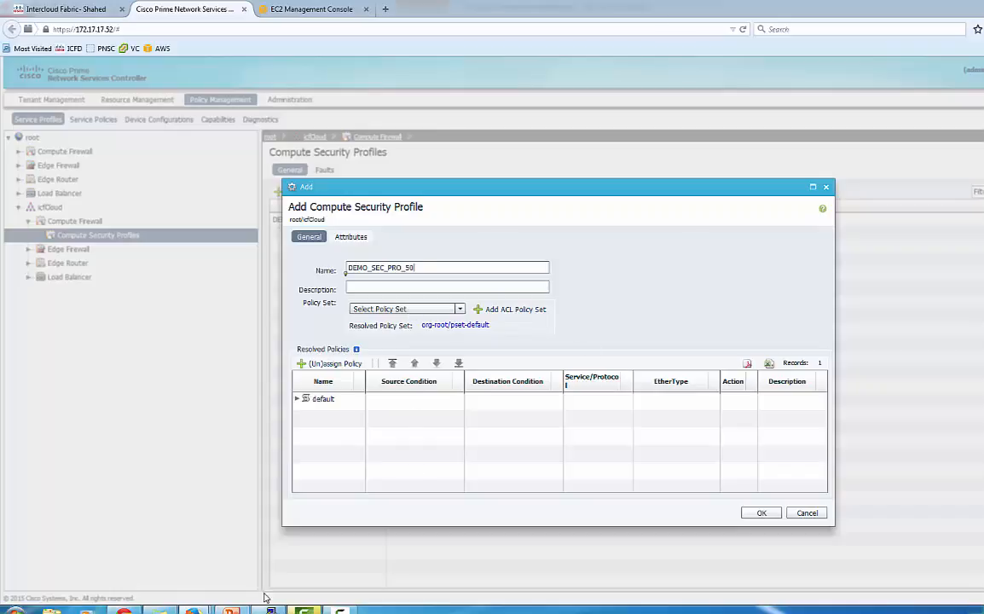
Check the ACL plan on the PowerPoint outline slide, then return to Prime Network Services Controller and review the existing policy sets
click(238, 610)
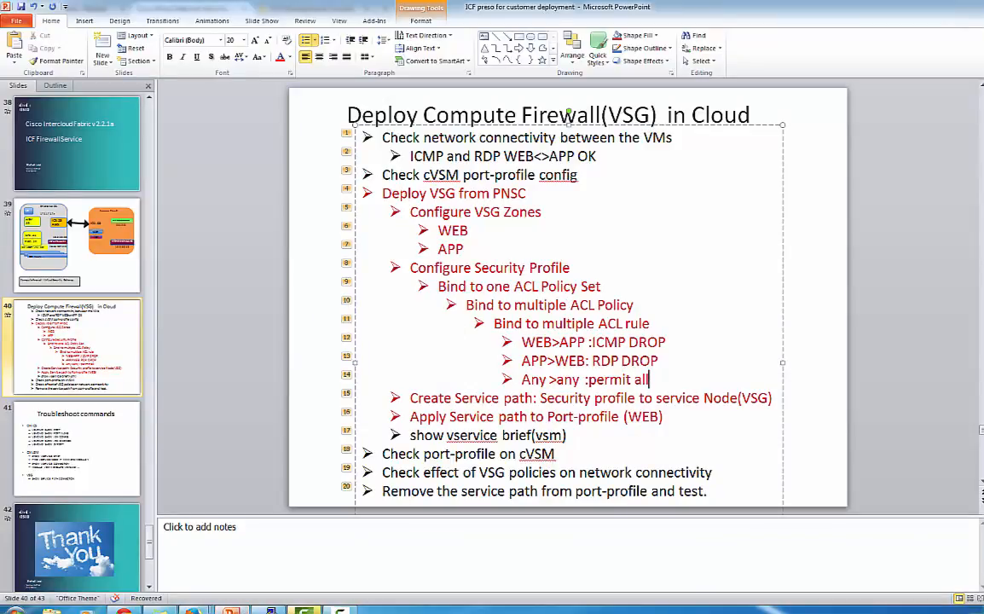
mouse_move(192, 609)
click(181, 525)
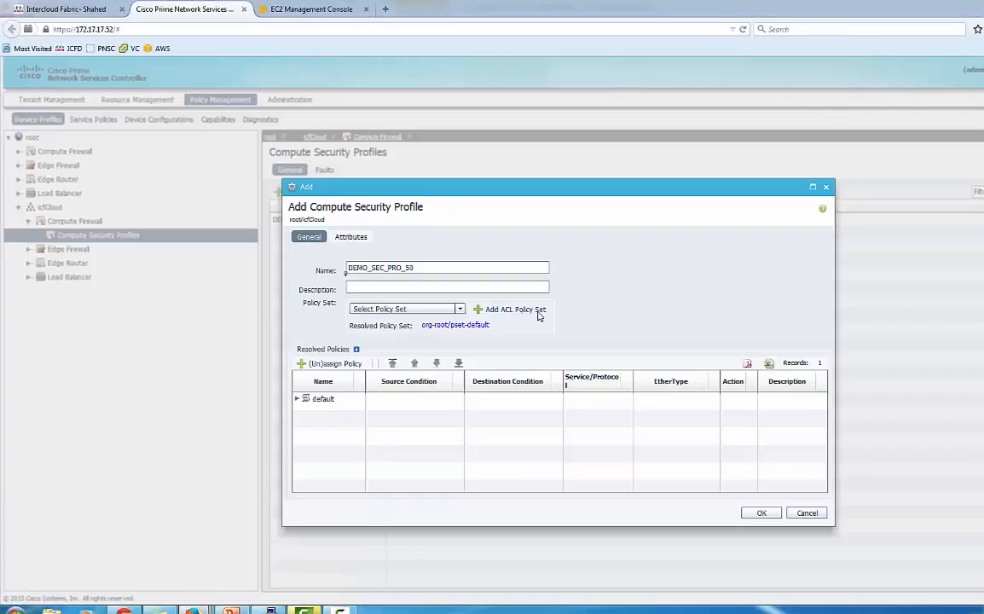
click(440, 312)
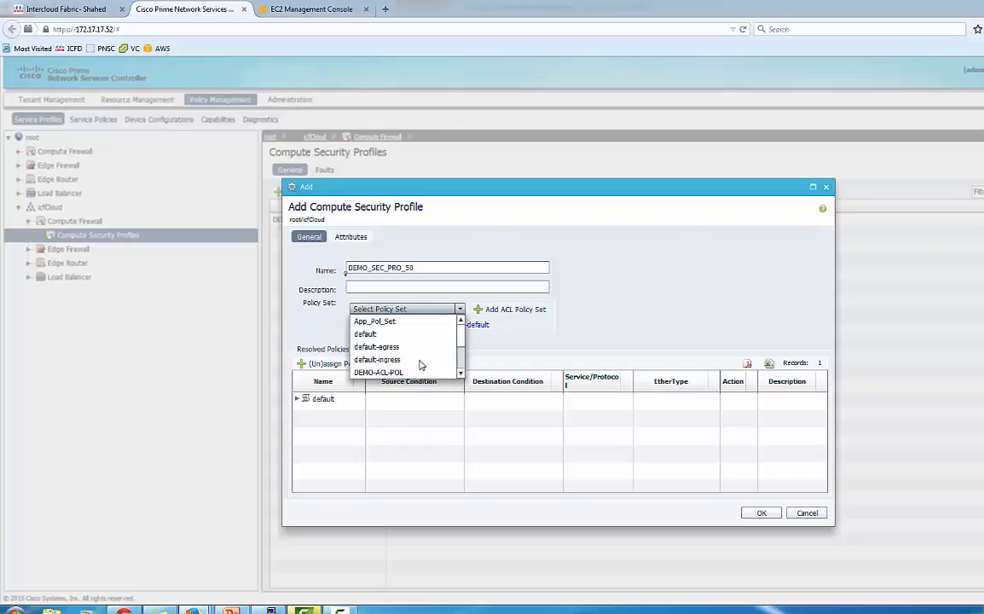
click(595, 305)
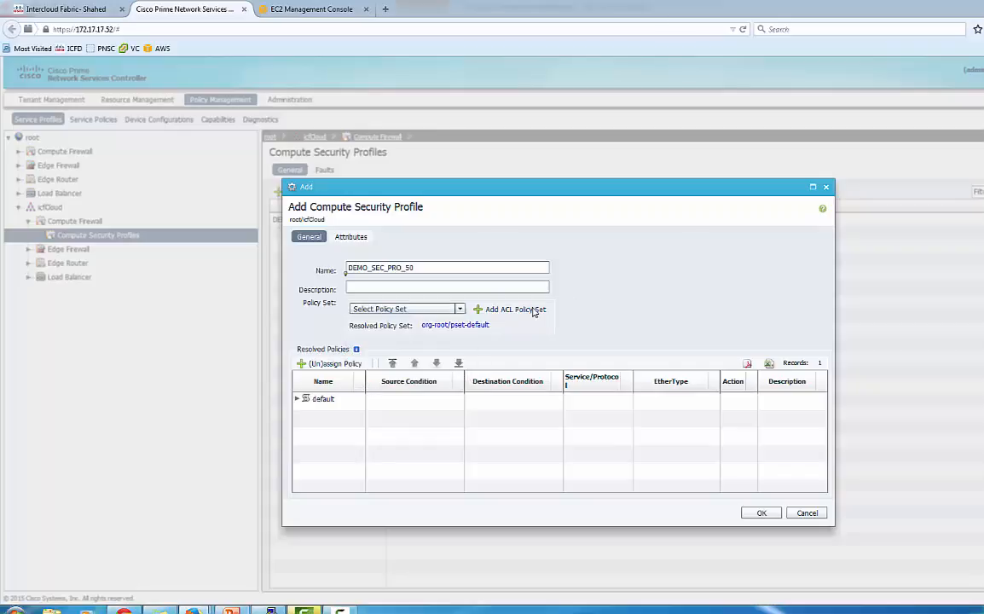
Start a new ACL policy set named DEMO_ACL_POL_SET50 for the compute security profile
click(535, 314)
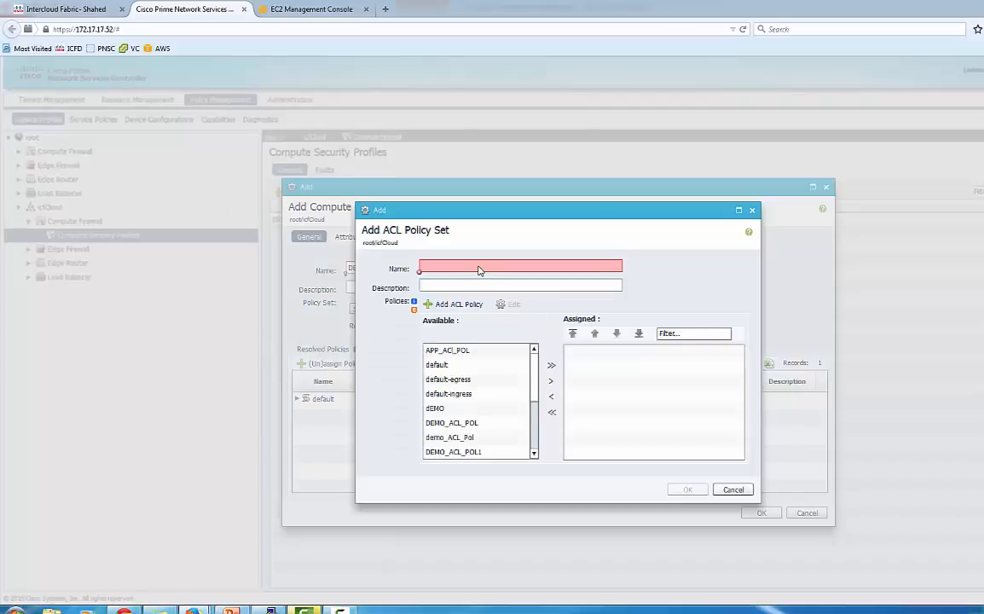
text(DE)
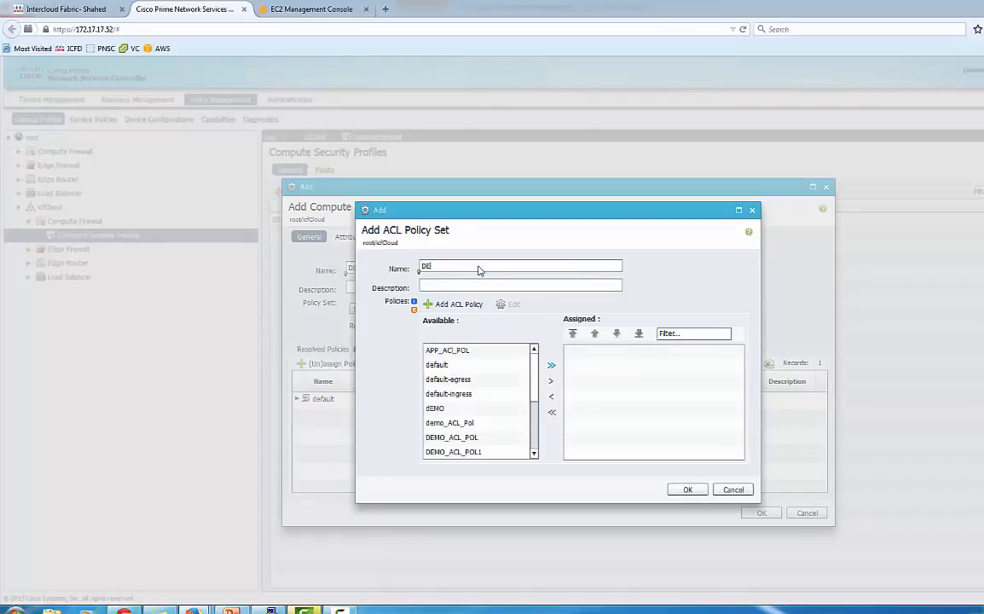
text(MO+)
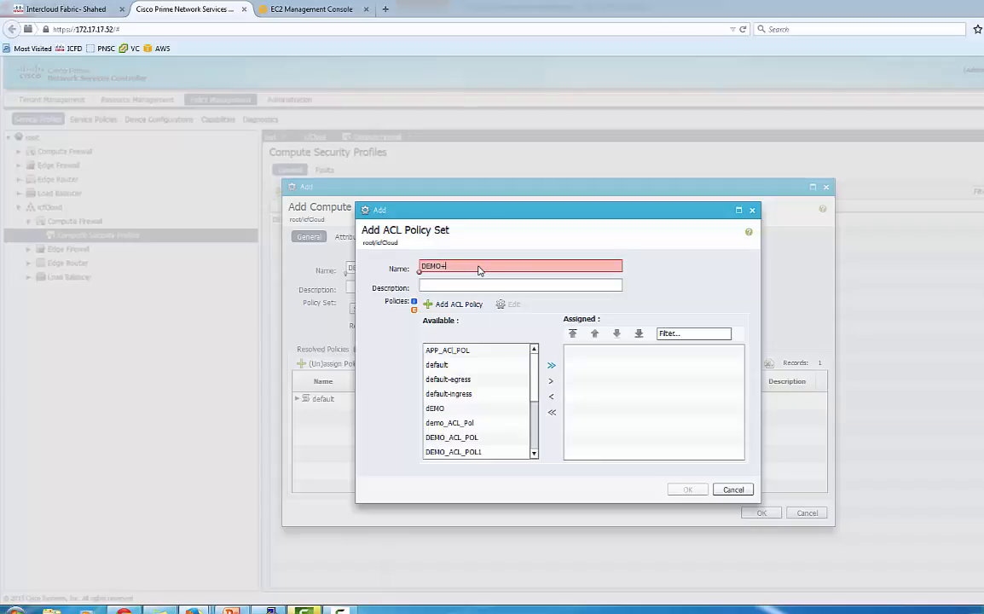
key(BackSpace)
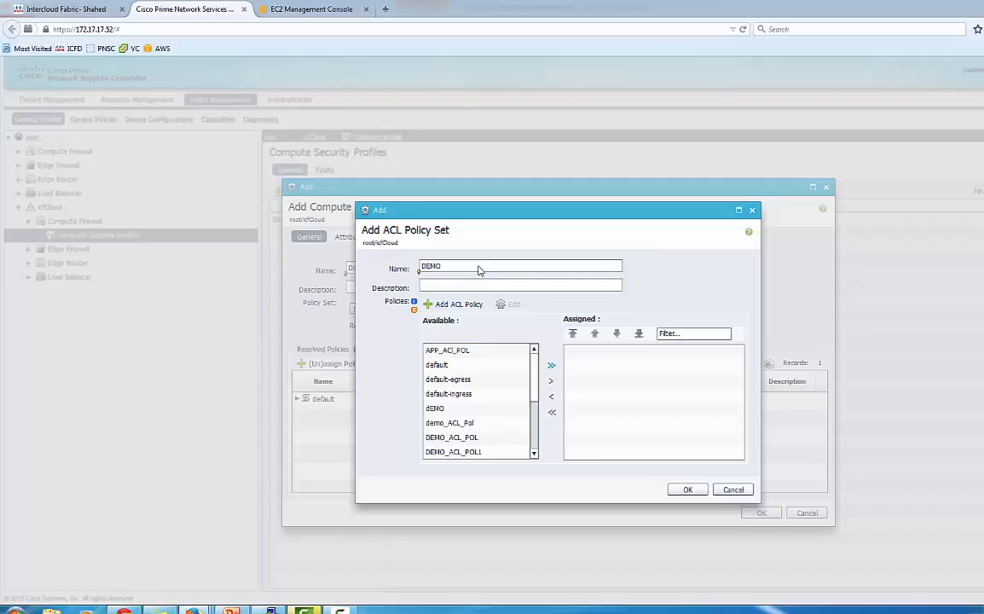
text(+)
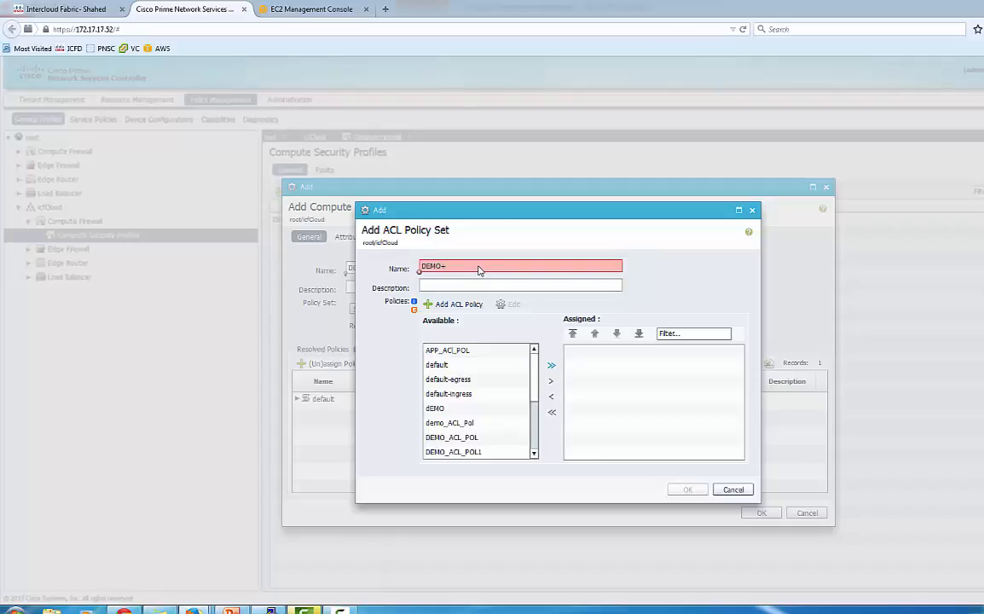
key(BackSpace)
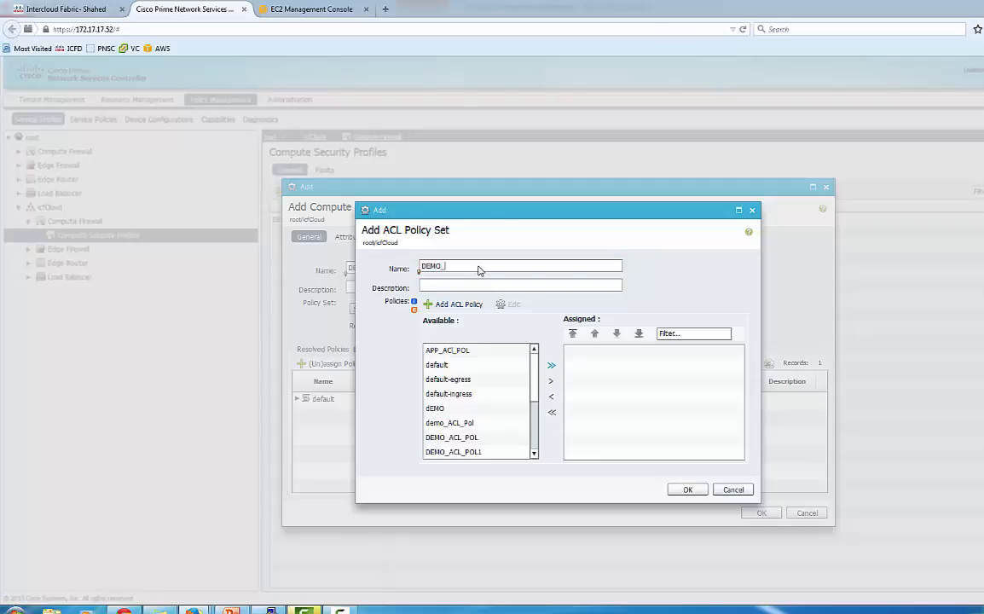
text(_ACL)
text(_POL_SET58)
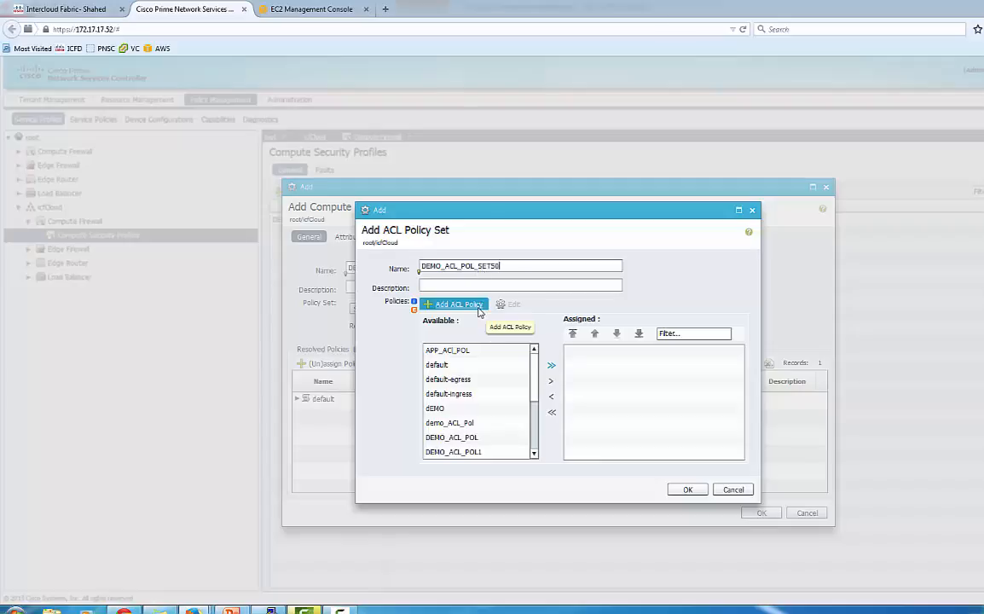
Look over the available ACL policies and start a new ACL policy named DEMO_ACL_POL50 for the policy set
click(472, 366)
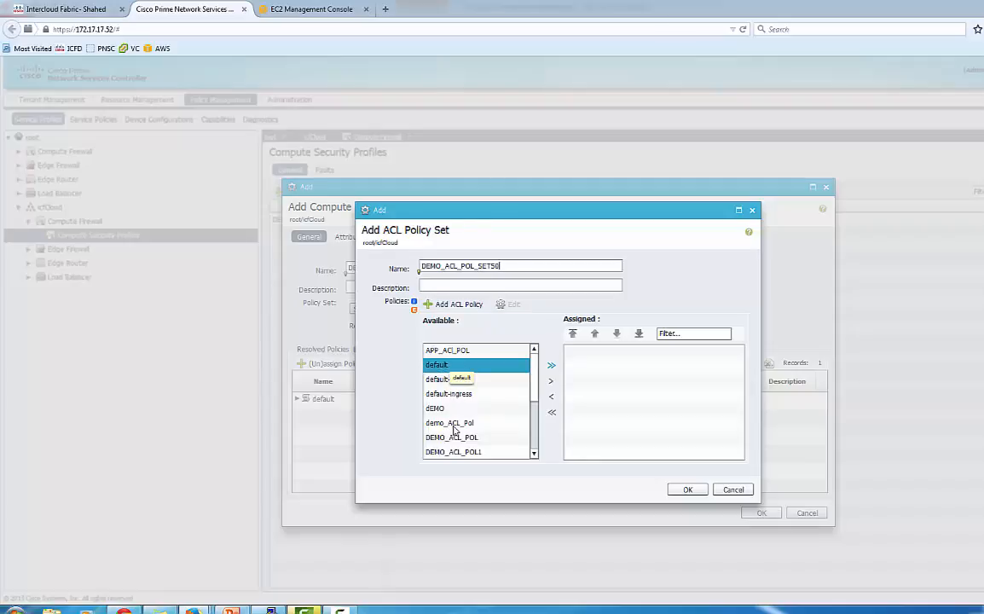
click(454, 424)
click(455, 427)
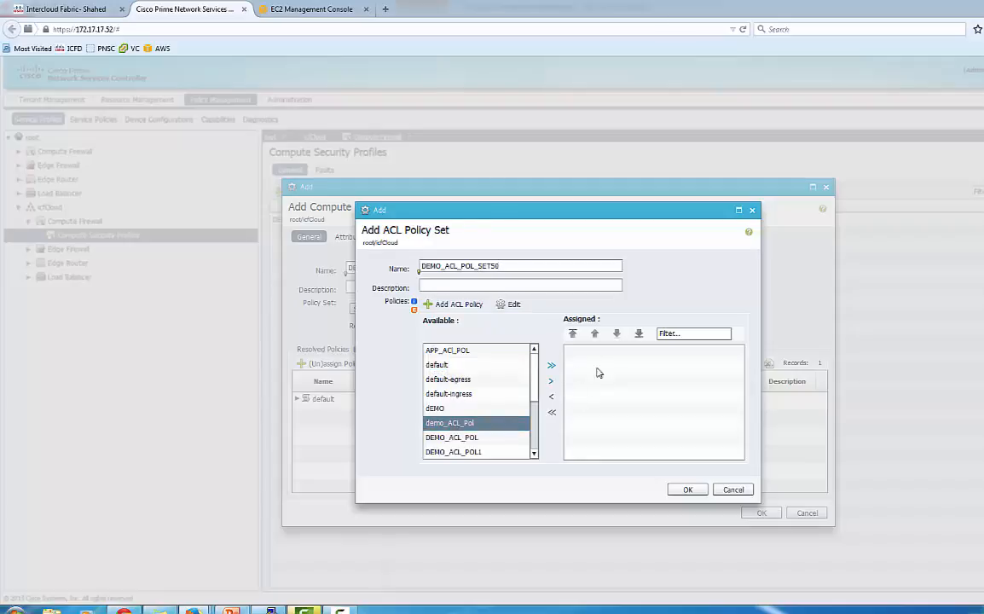
click(472, 307)
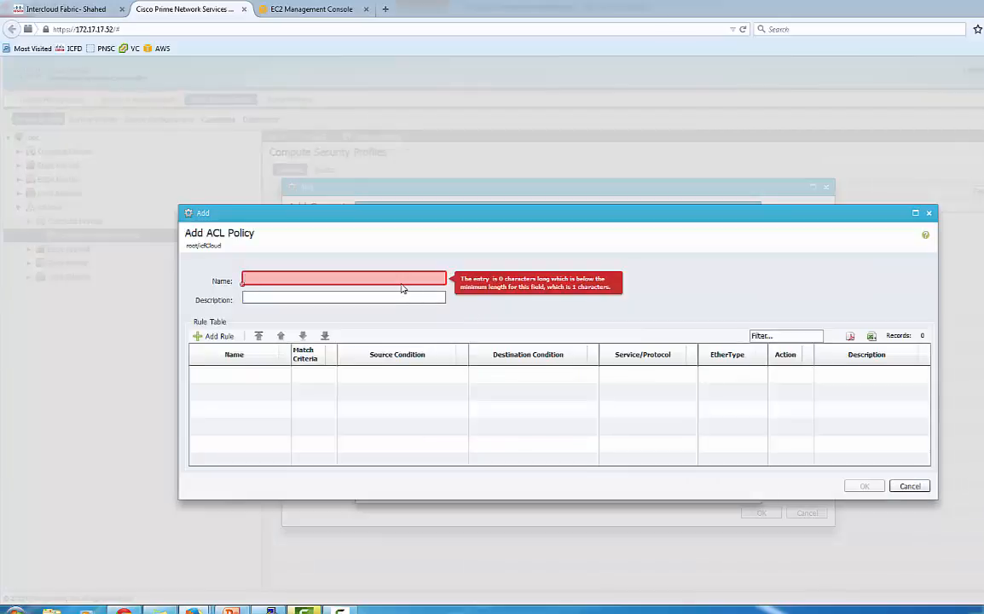
text(DEMO_ACL)
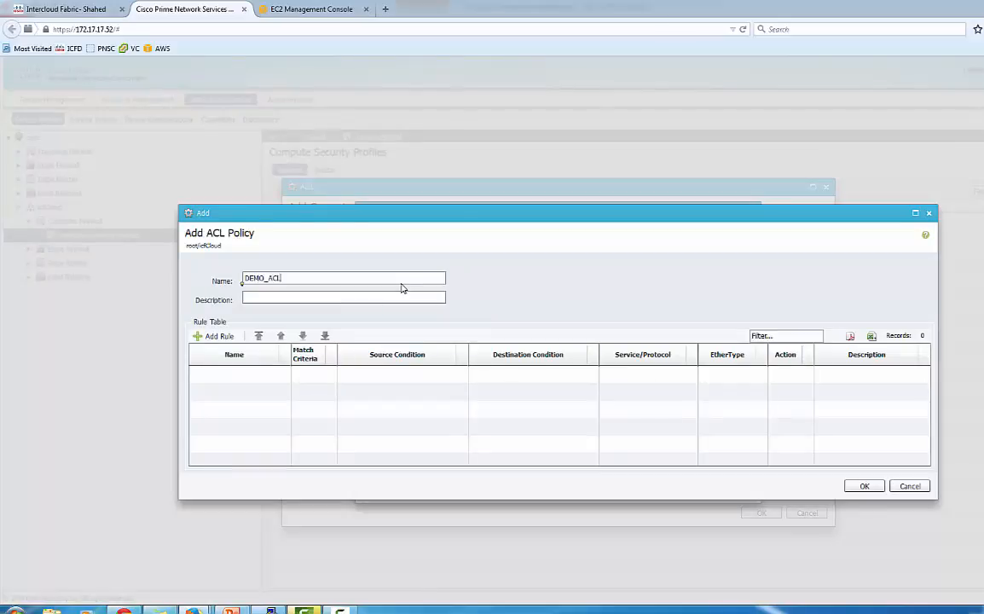
text(_POL50)
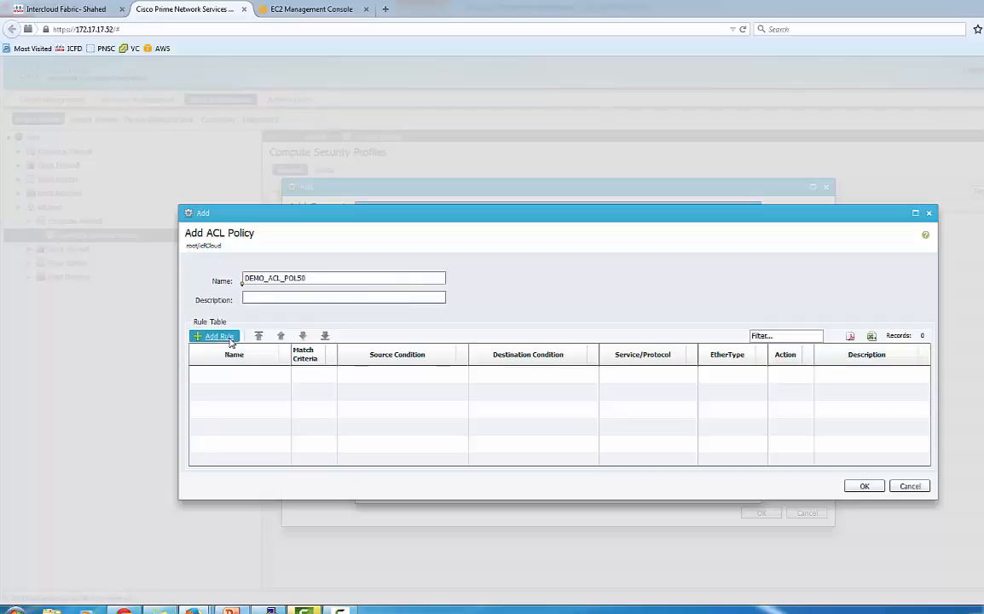
Switch to PowerPoint to review the planned ACL rules on the outline slide, then return to Prime Network Services Controller
click(230, 611)
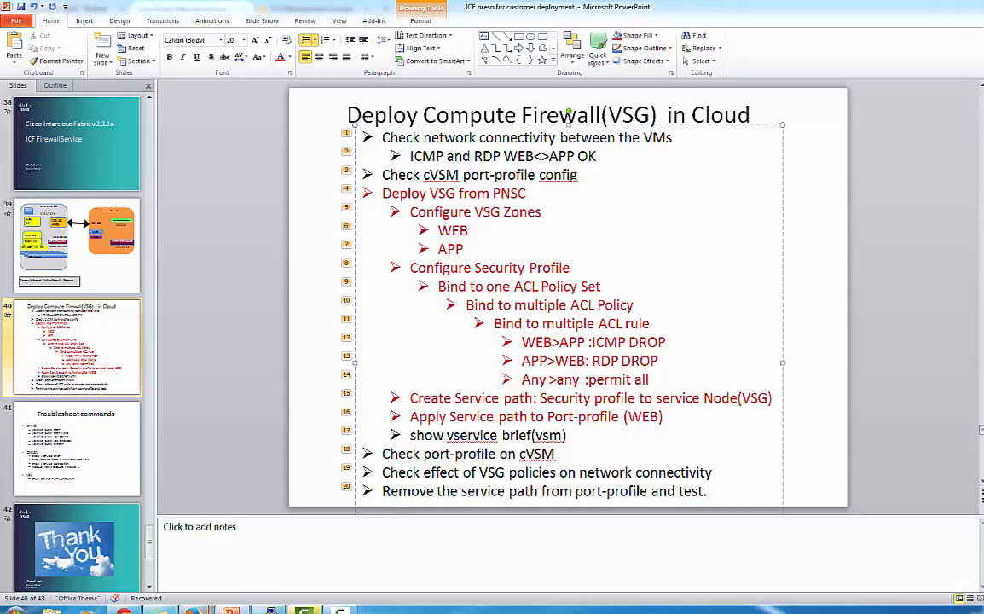
mouse_move(192, 608)
click(205, 563)
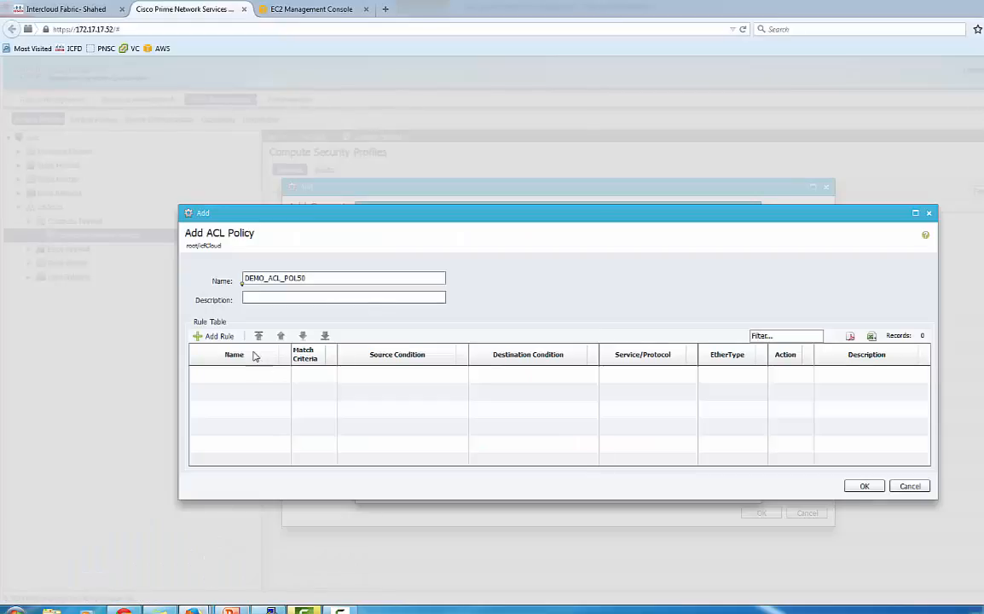
Start a new rule named ICMP_DROP_WEB2APP in the DEMO_ACL_POL50 policy
click(219, 337)
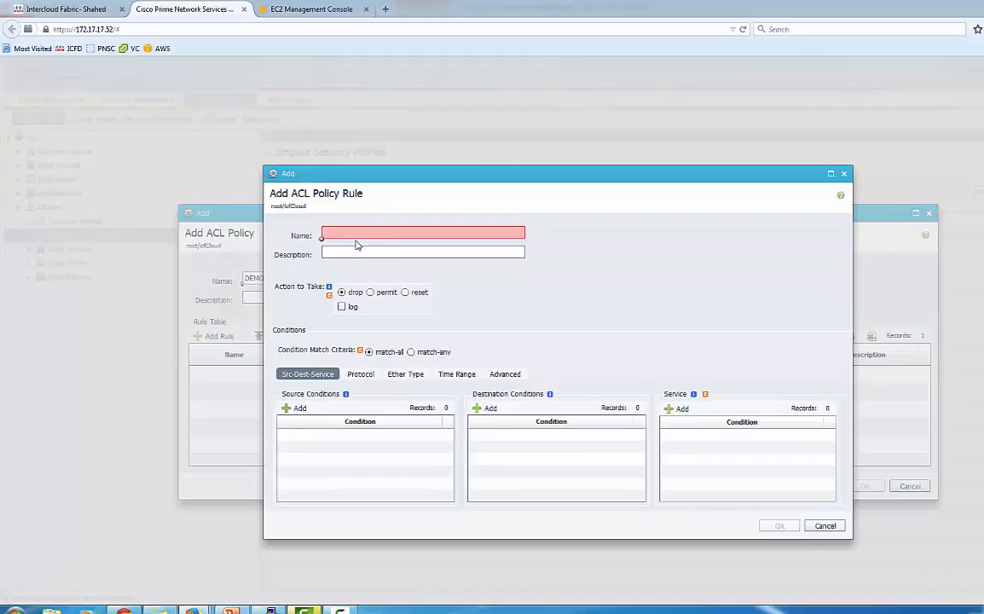
click(357, 239)
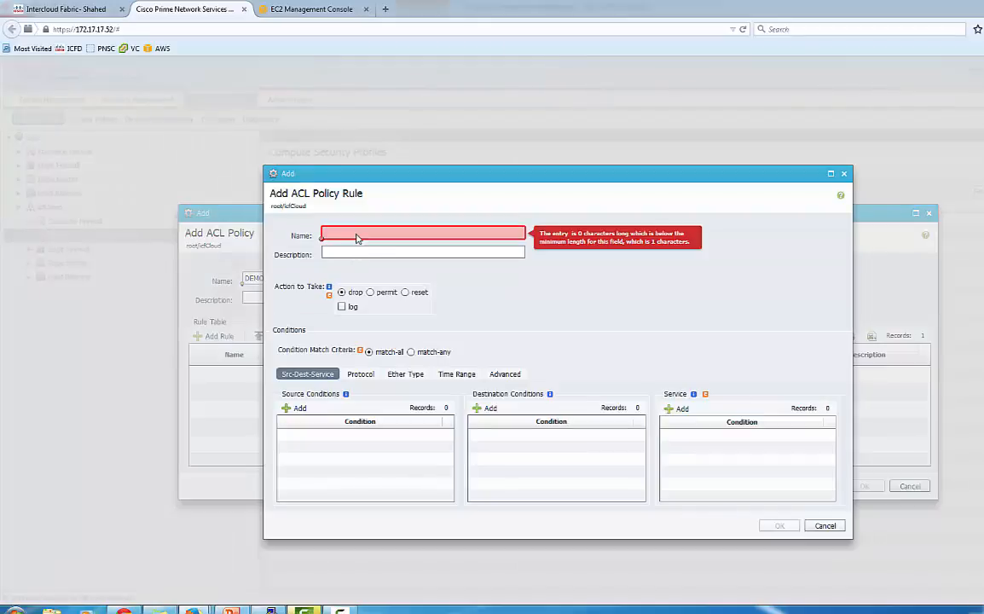
text(1)
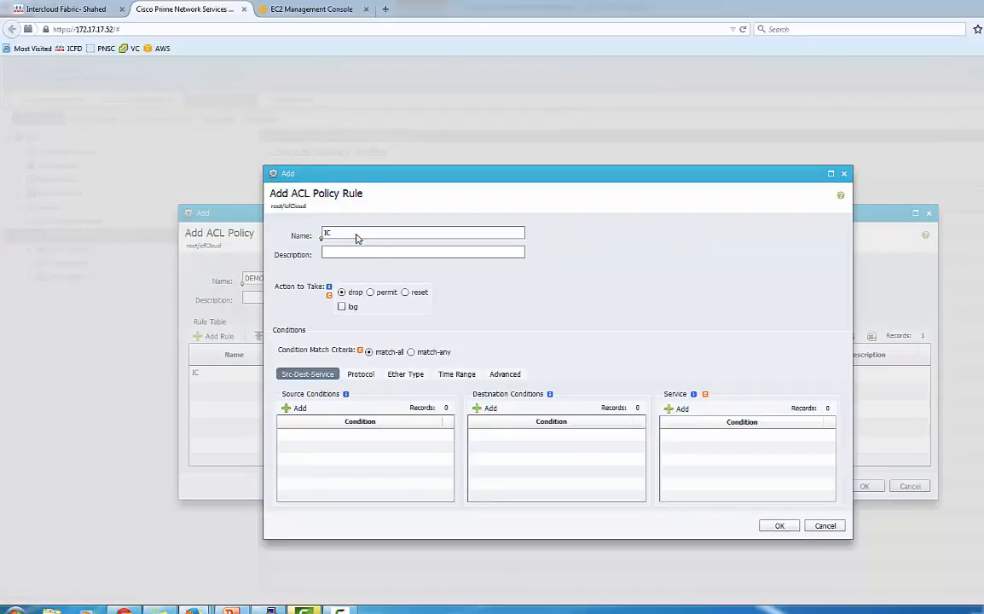
text(CMP_DROP_WEB2APP)
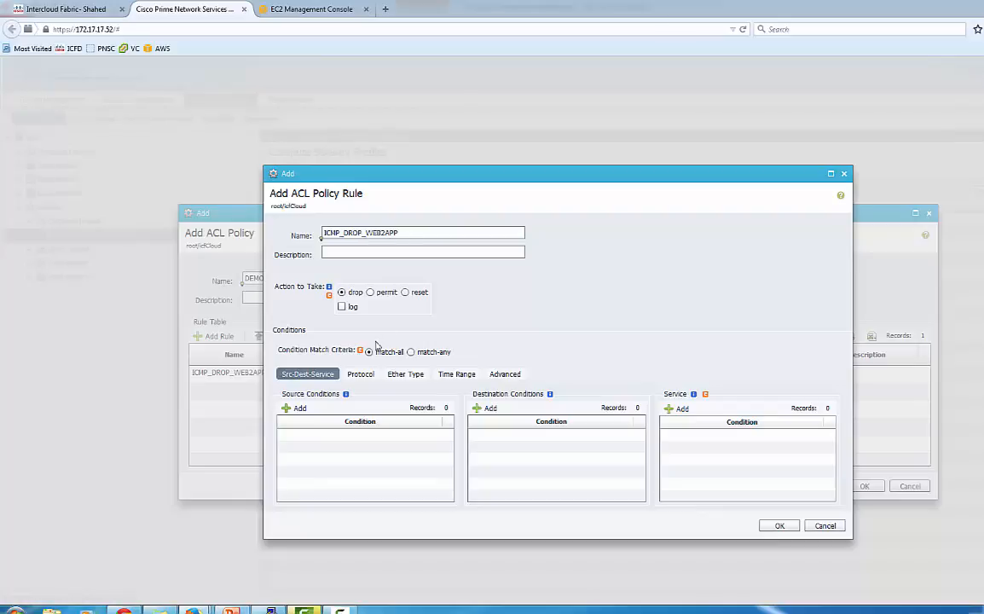
Add a source condition to the ICMP_DROP_WEB2APP rule that matches the vZone name WEB
click(305, 409)
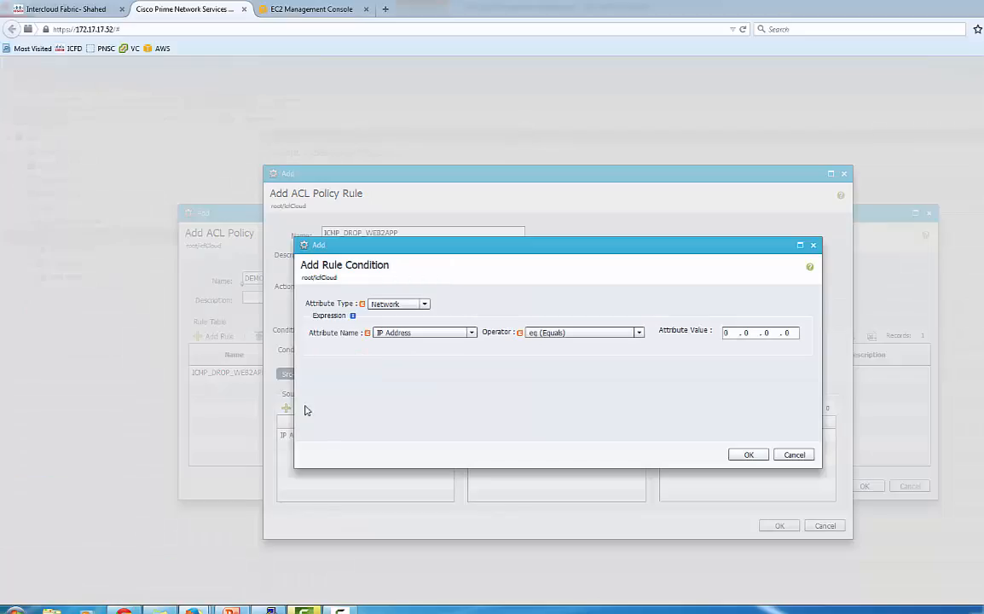
click(409, 307)
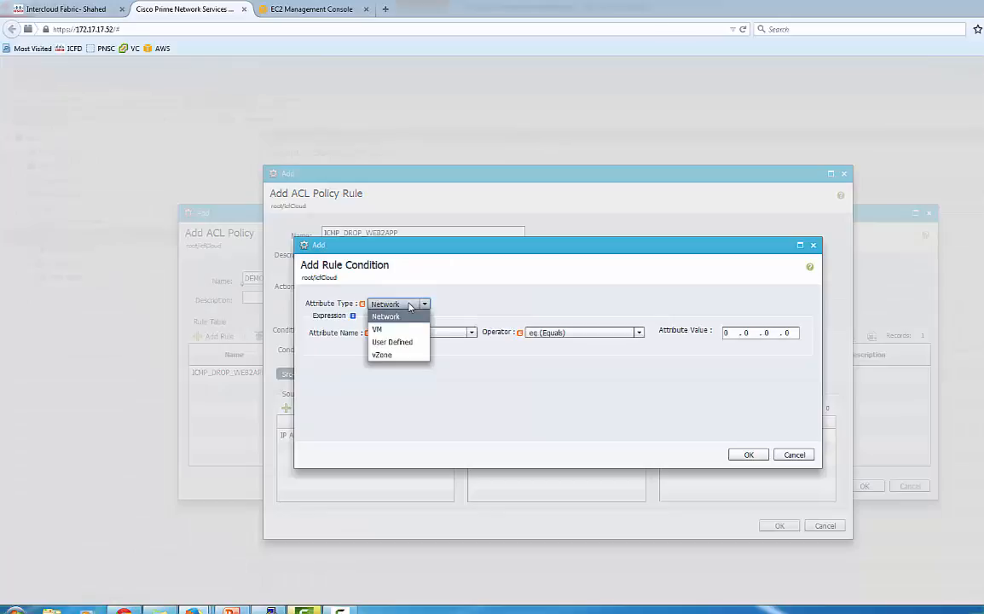
click(392, 356)
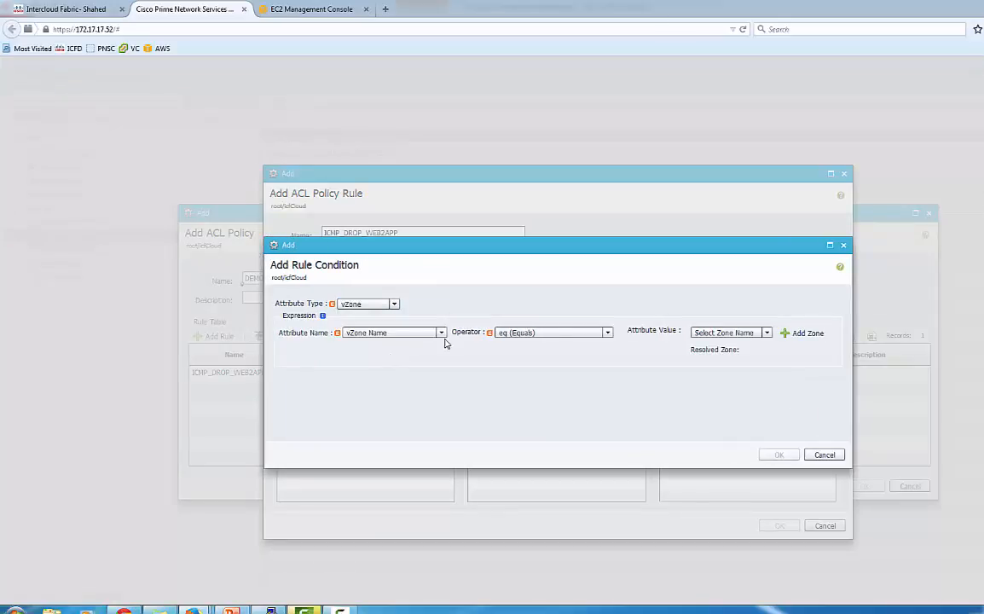
click(705, 332)
click(712, 359)
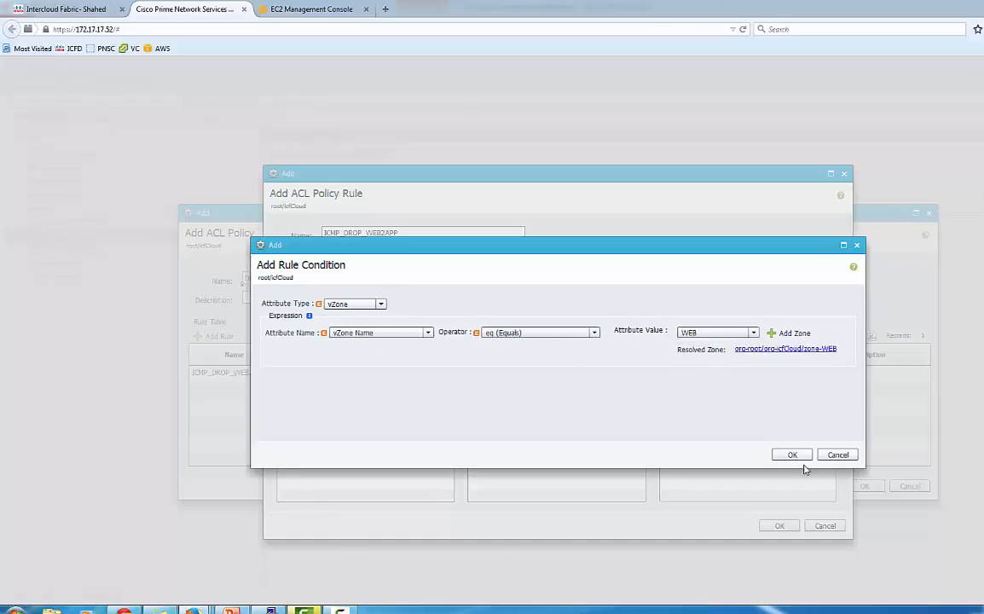
click(792, 455)
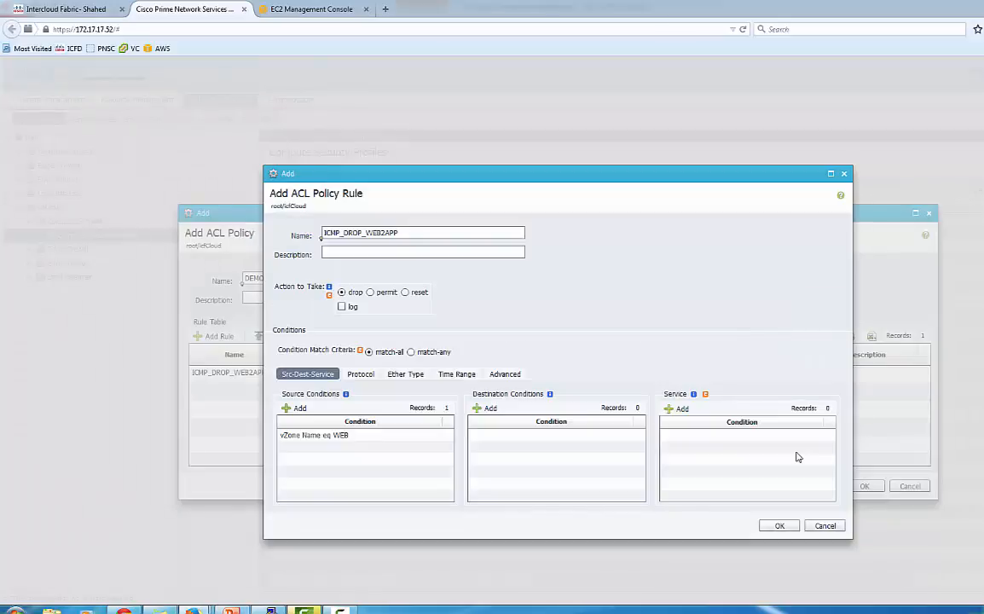
Add a destination condition to the ICMP_DROP_WEB2APP rule that matches the vZone name APP
click(489, 409)
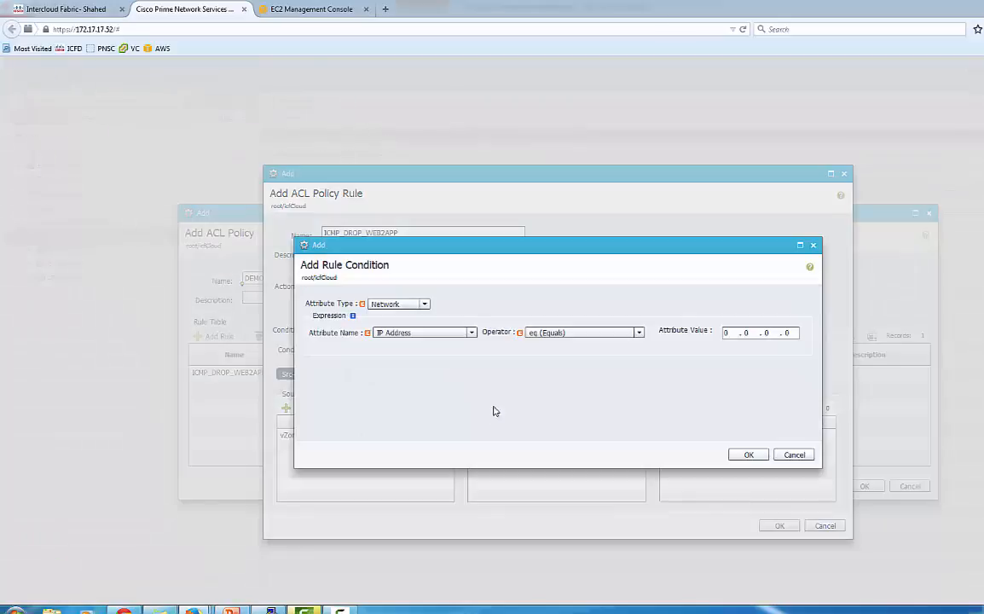
click(416, 308)
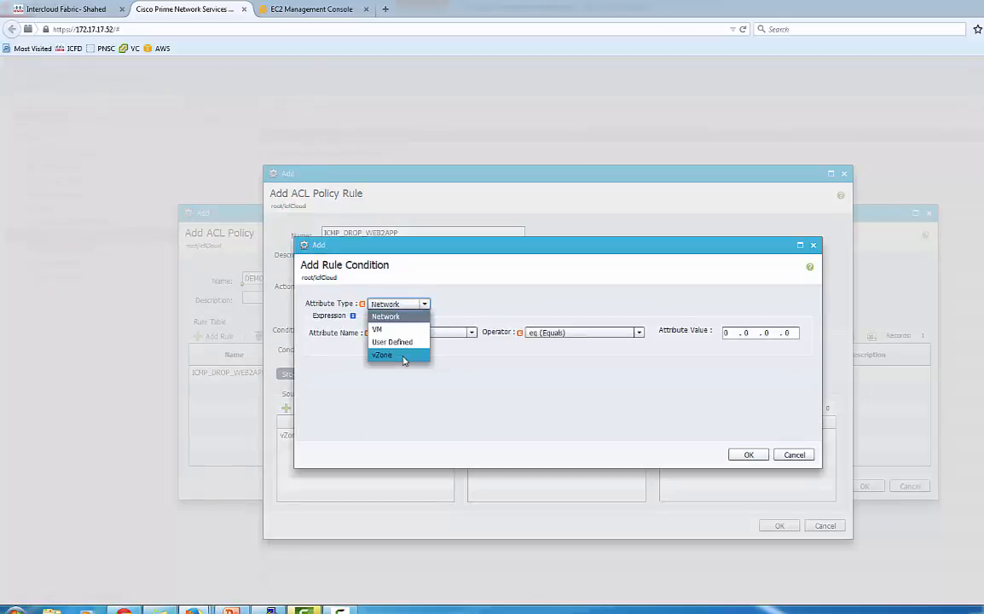
click(382, 354)
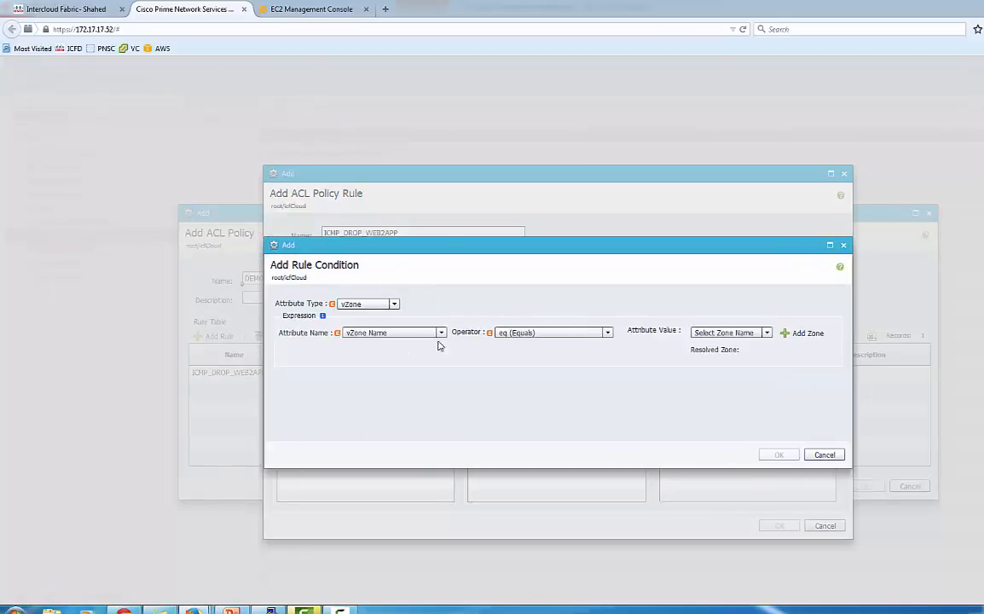
click(720, 333)
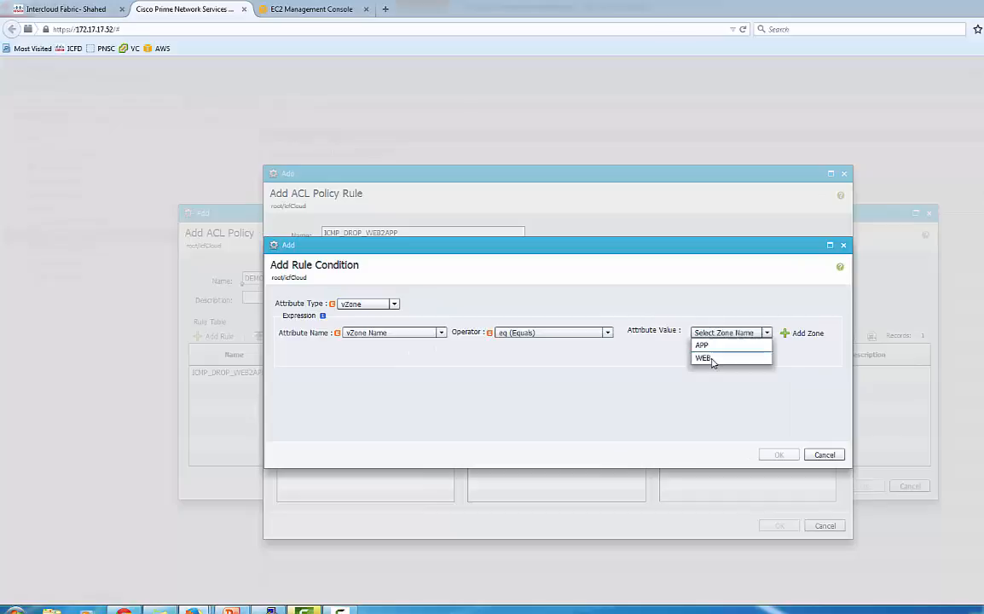
click(703, 344)
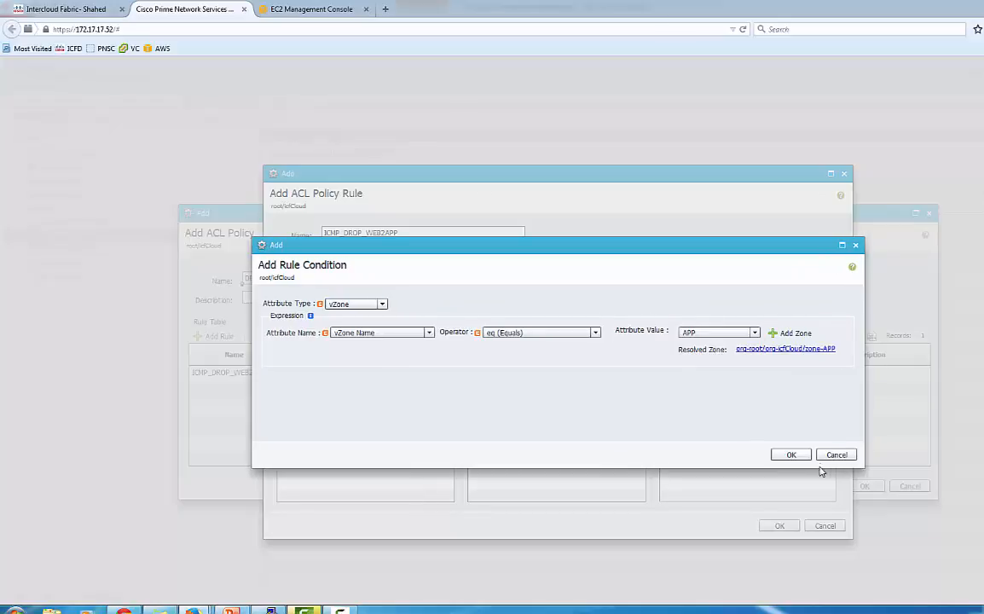
click(791, 455)
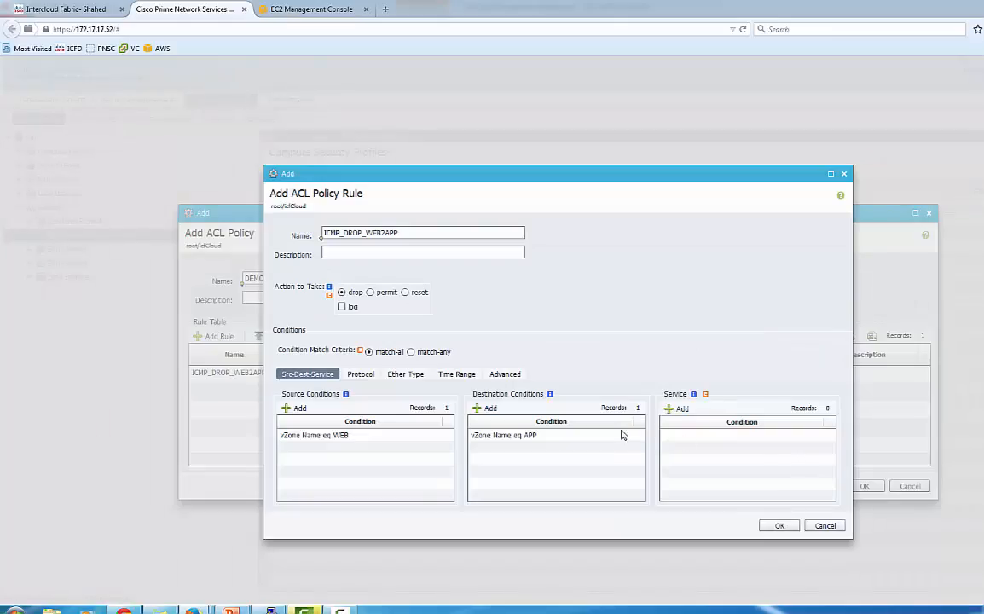
Add a service condition to the ICMP_DROP_WEB2APP rule that matches the ICMP (1) protocol with the equals operator
click(688, 411)
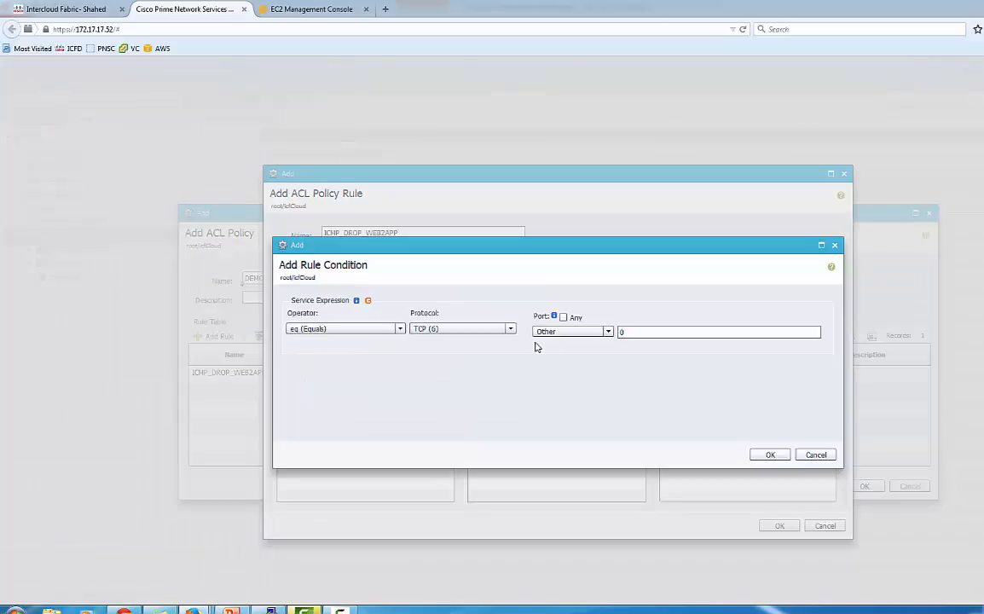
click(507, 328)
key(i)
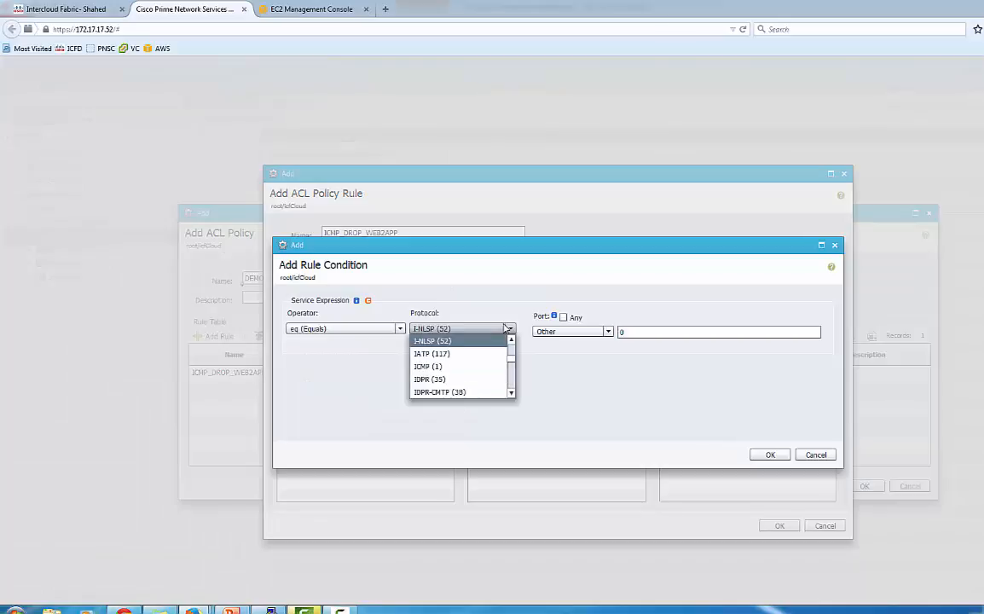
click(491, 366)
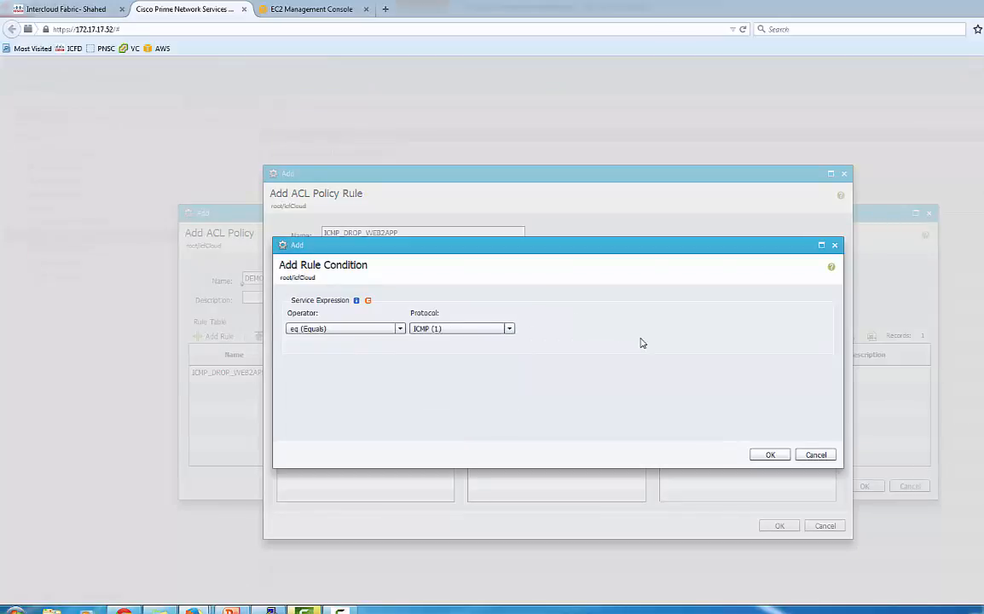
click(768, 457)
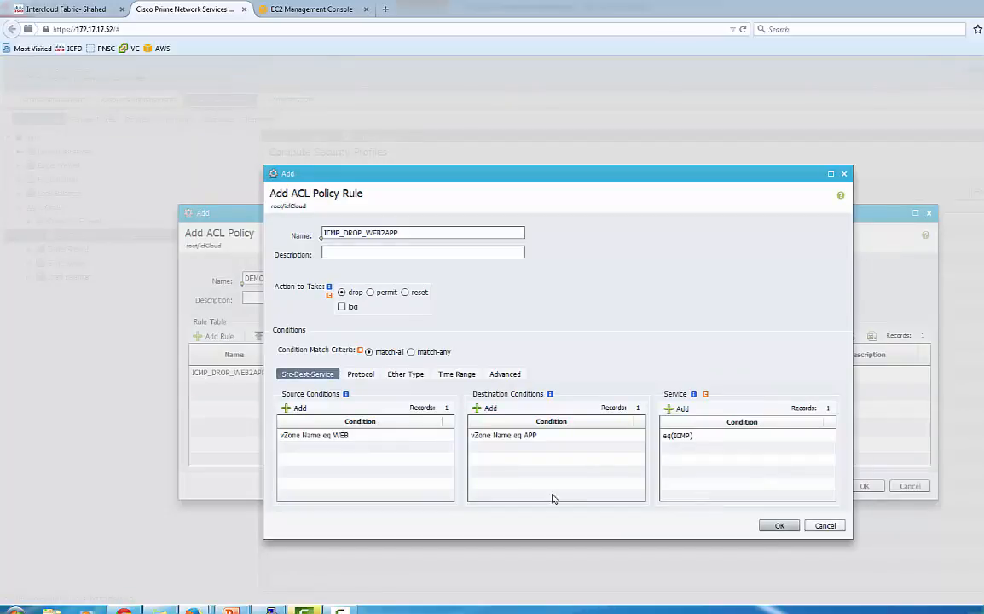
click(300, 409)
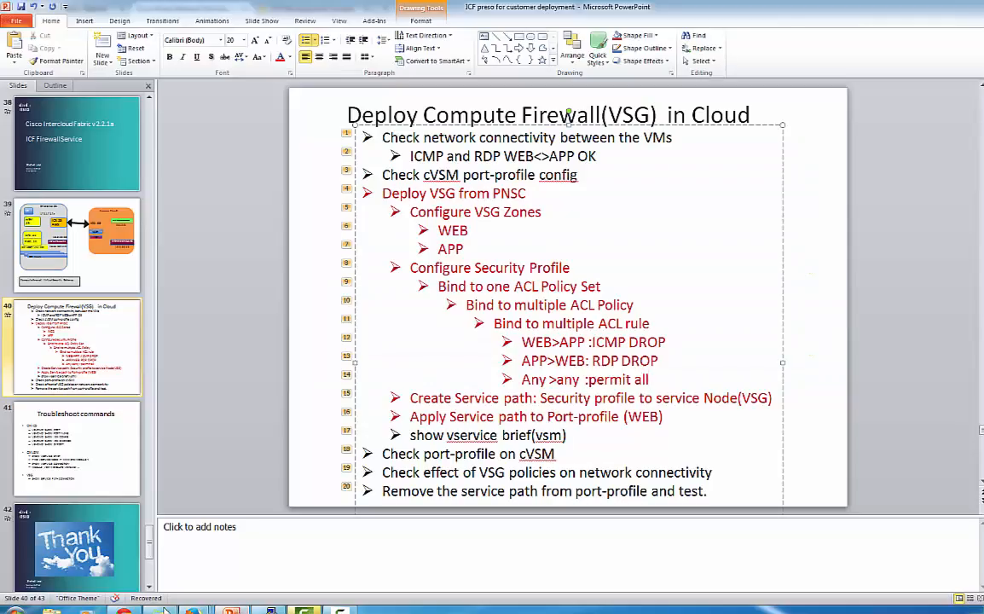
mouse_move(166, 609)
click(237, 565)
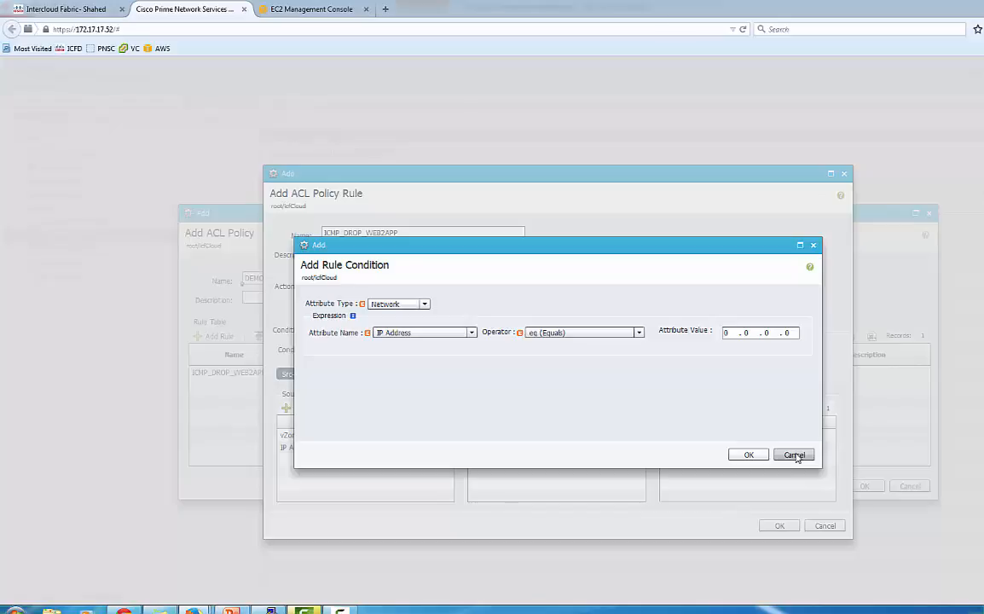
click(756, 457)
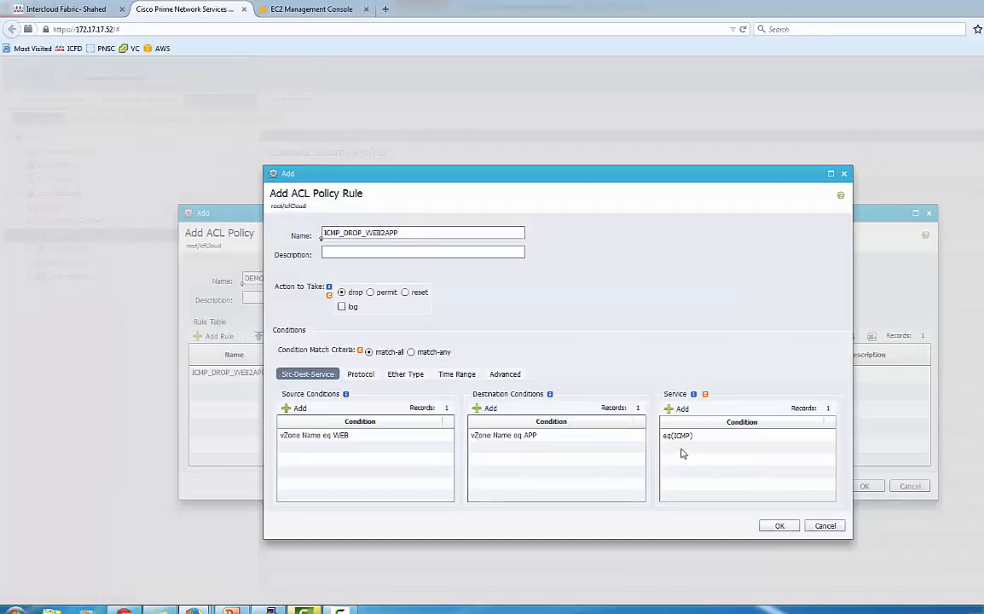
Save the ICMP_DROP_WEB2APP rule and start a new drop rule named RDP_DROP_APP2WEB in the same policy
click(780, 527)
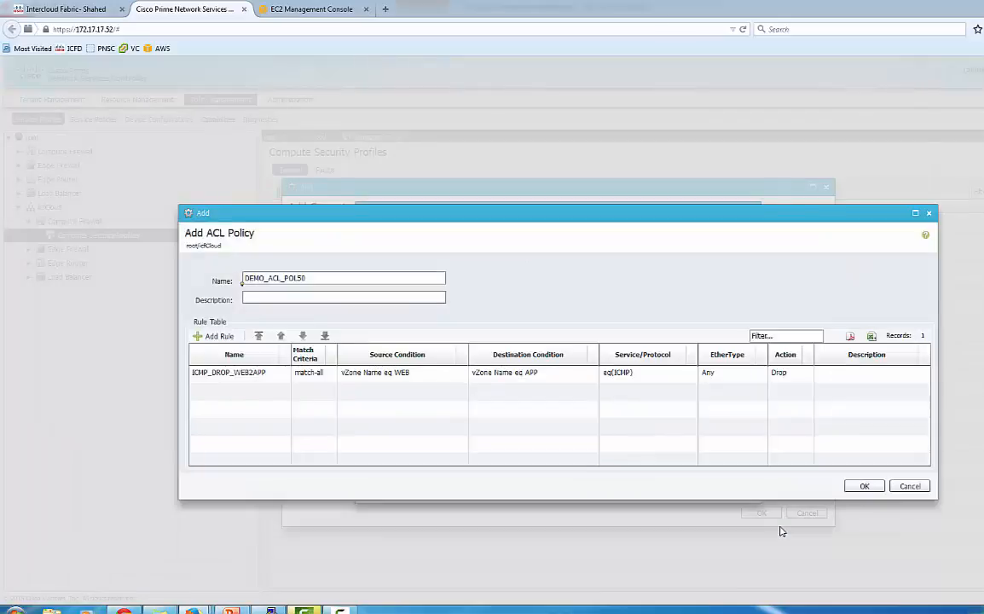
click(217, 336)
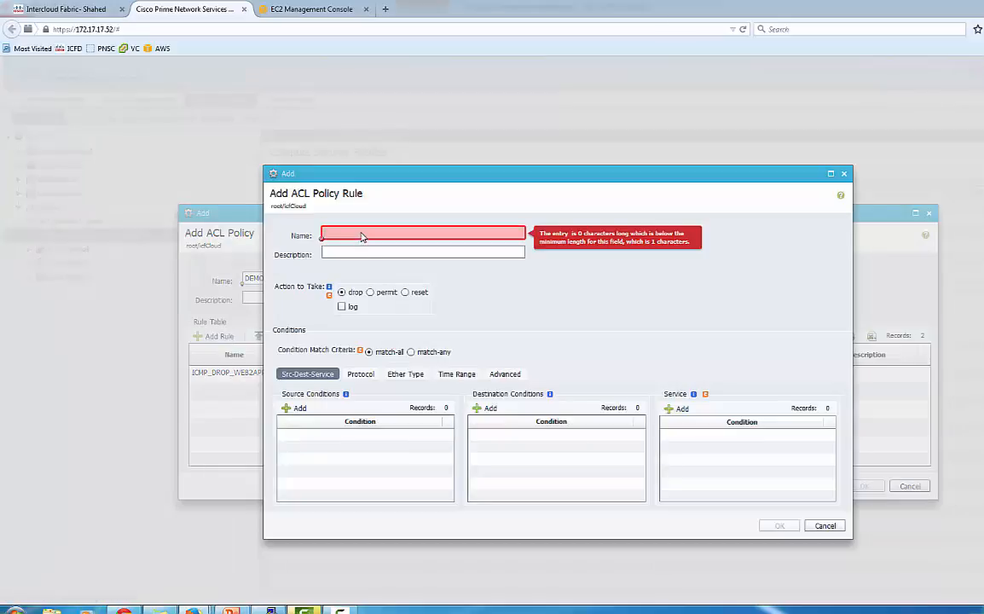
text(RDP_DROP)
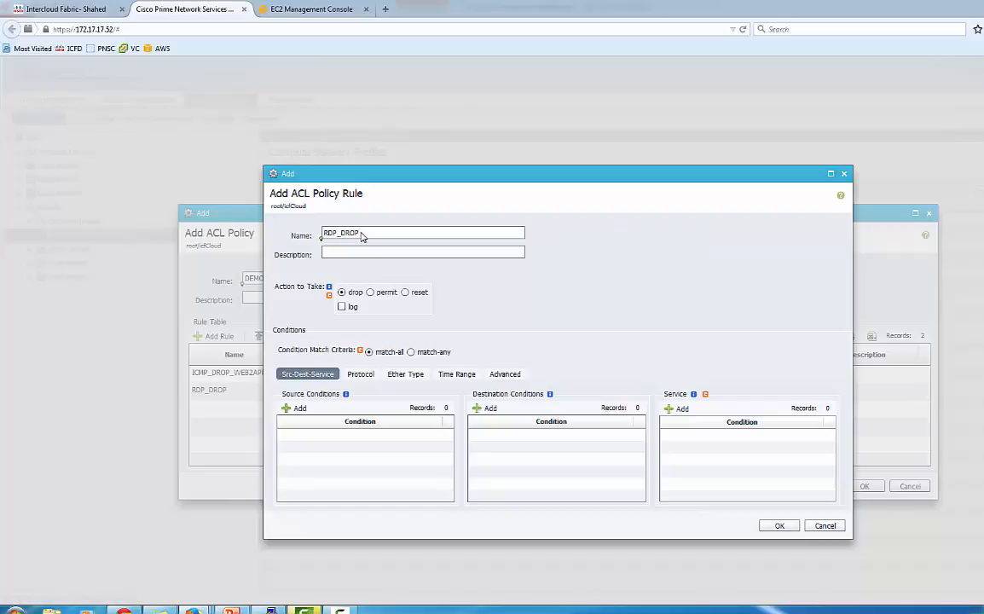
text(_APP2WEB)
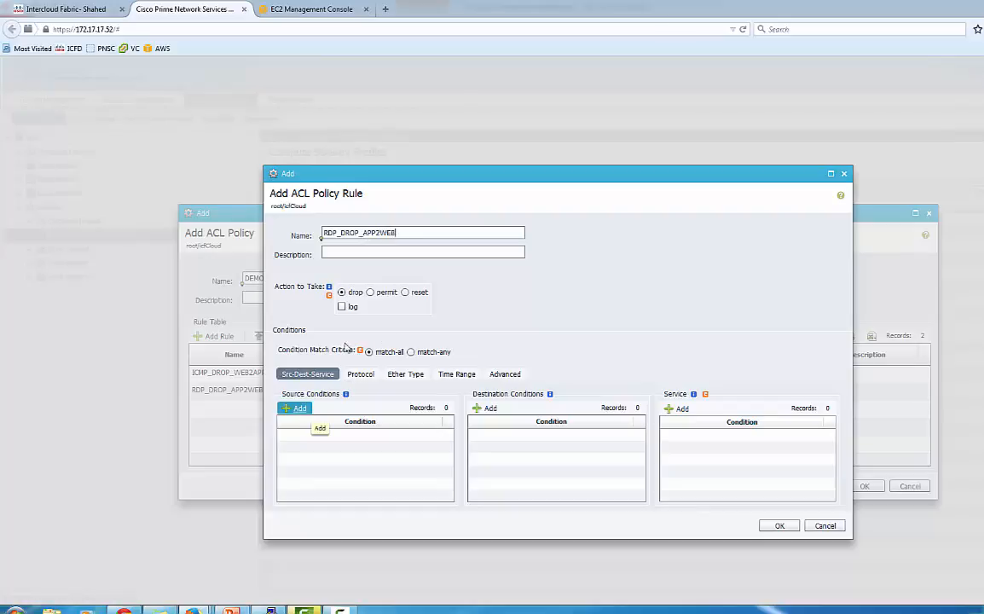
Add a source condition to the RDP_DROP_APP2WEB rule that matches the vZone name APP
click(301, 408)
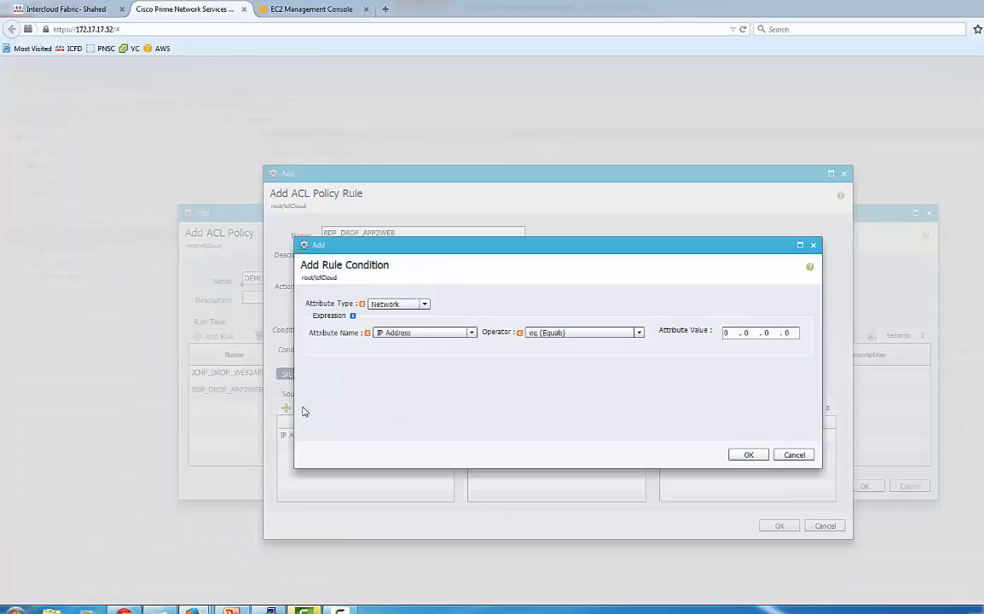
click(413, 305)
click(393, 355)
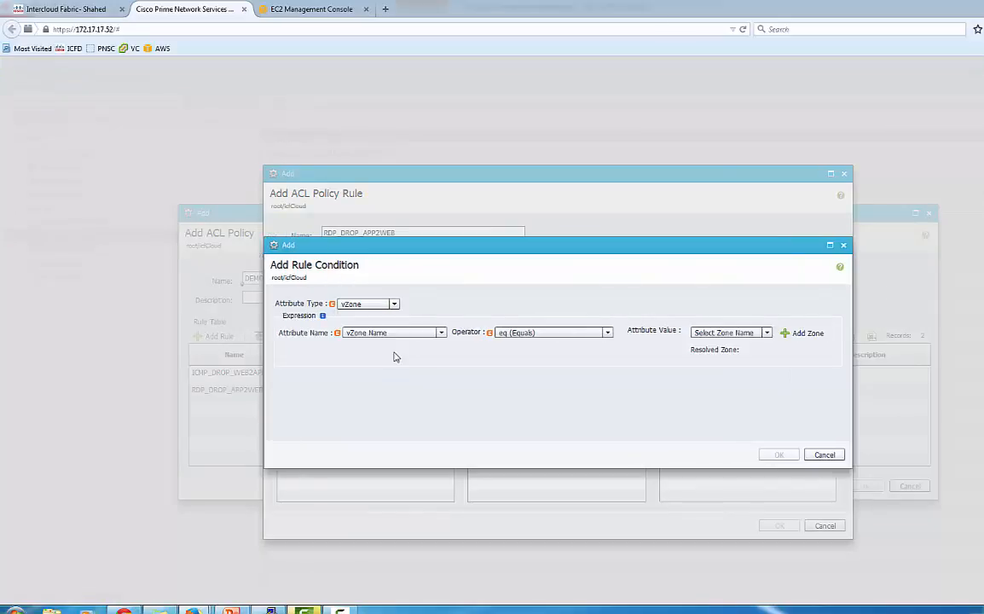
click(708, 334)
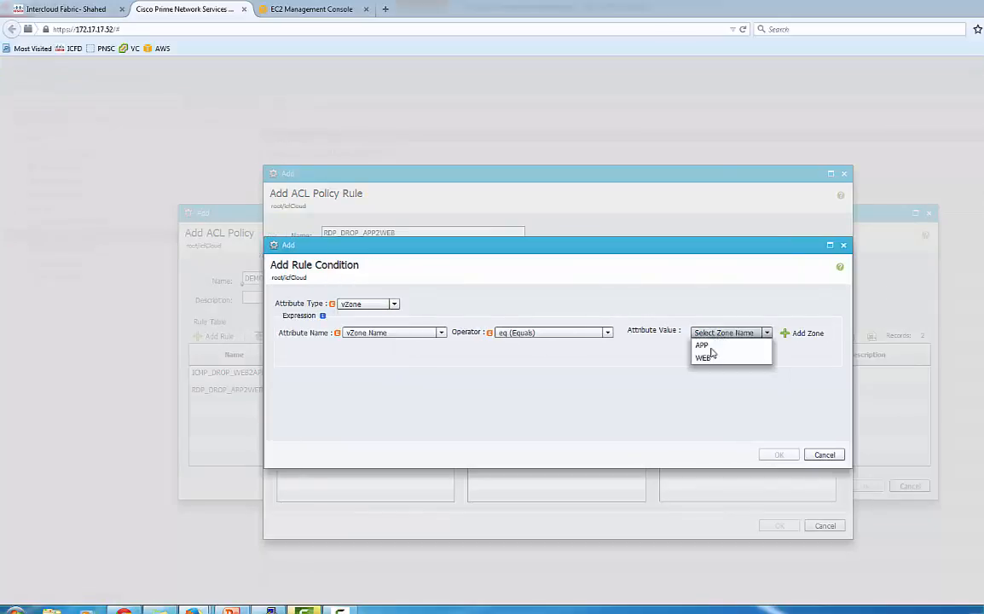
click(711, 346)
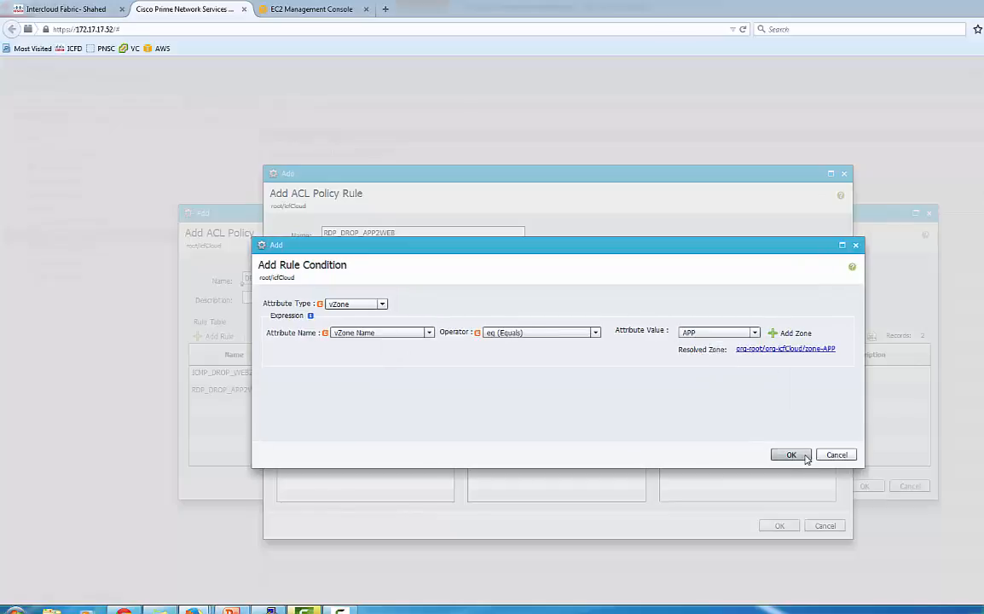
click(783, 457)
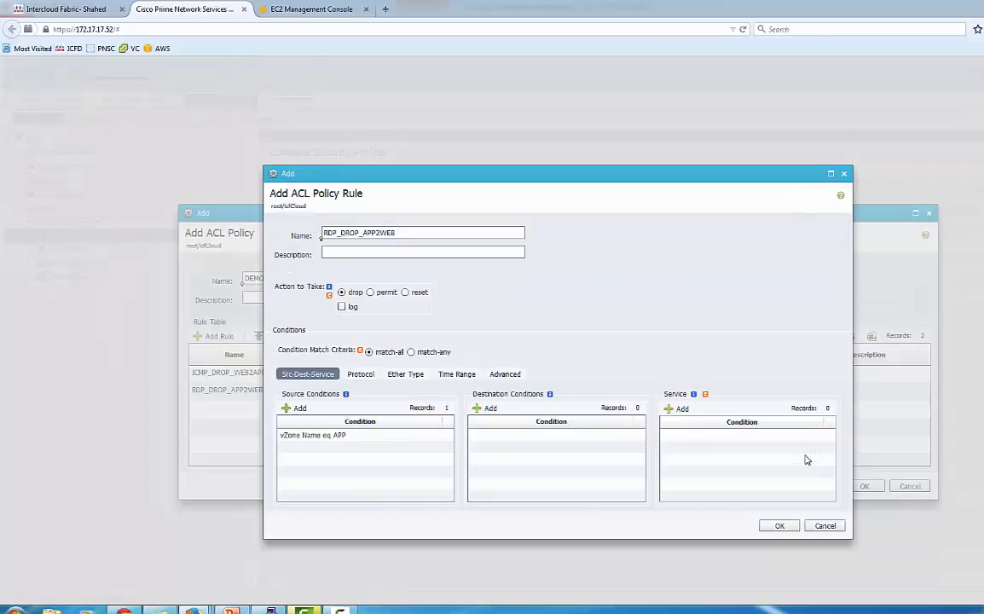
Add a destination condition to the RDP_DROP_APP2WEB rule that matches the vZone name WEB
click(489, 411)
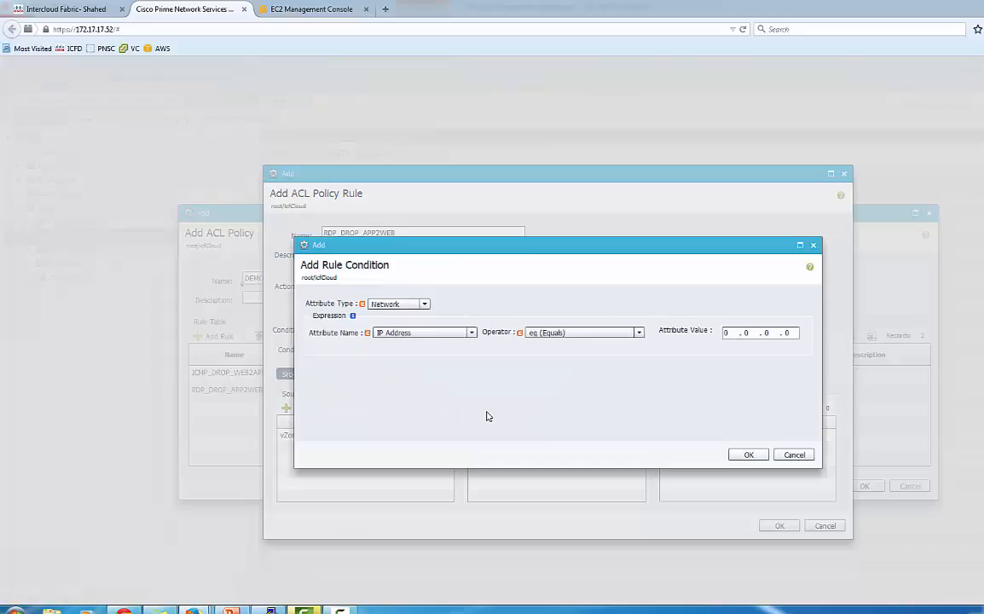
click(407, 307)
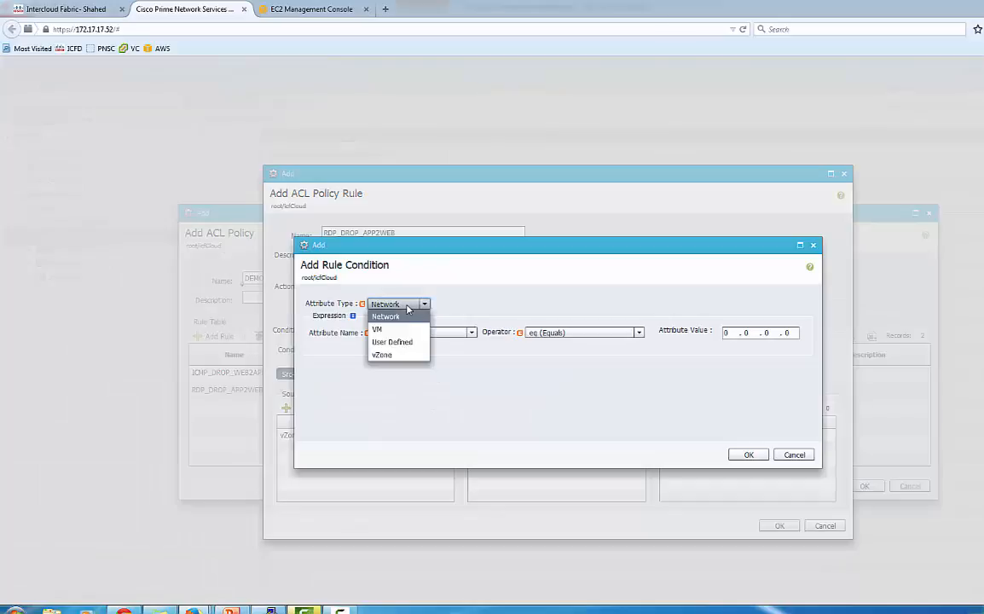
click(399, 356)
click(738, 338)
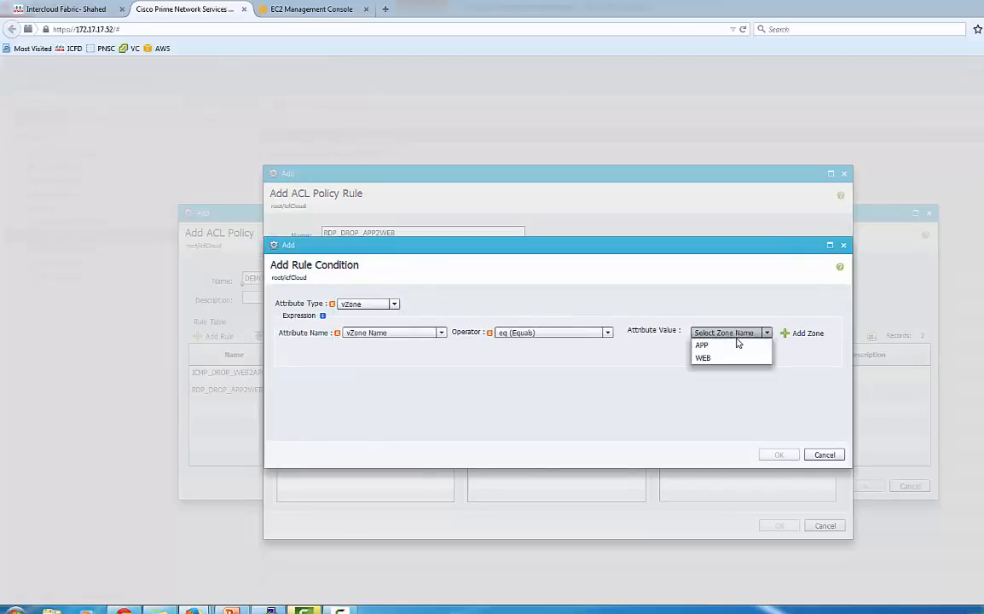
click(665, 363)
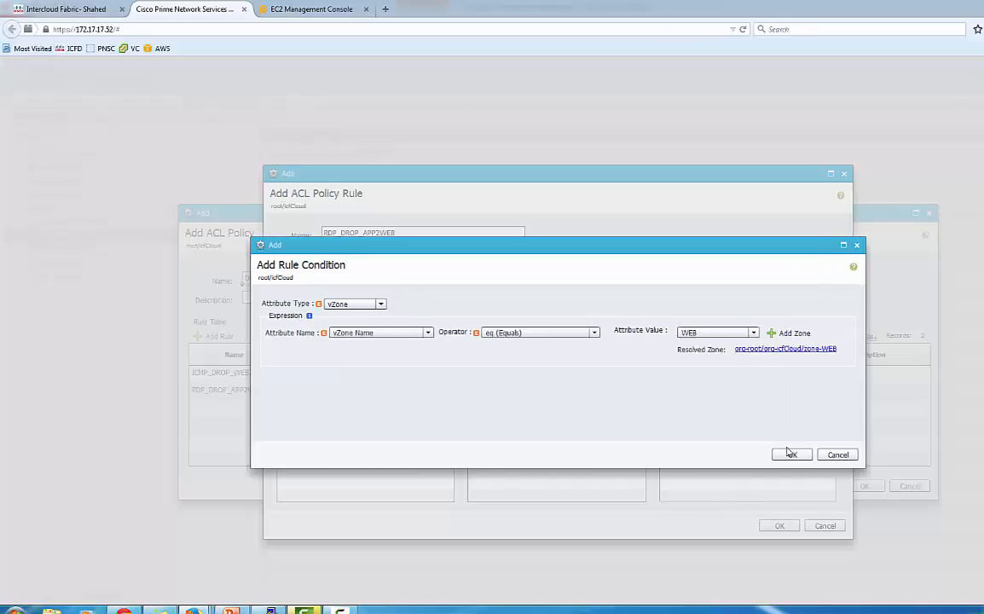
click(789, 454)
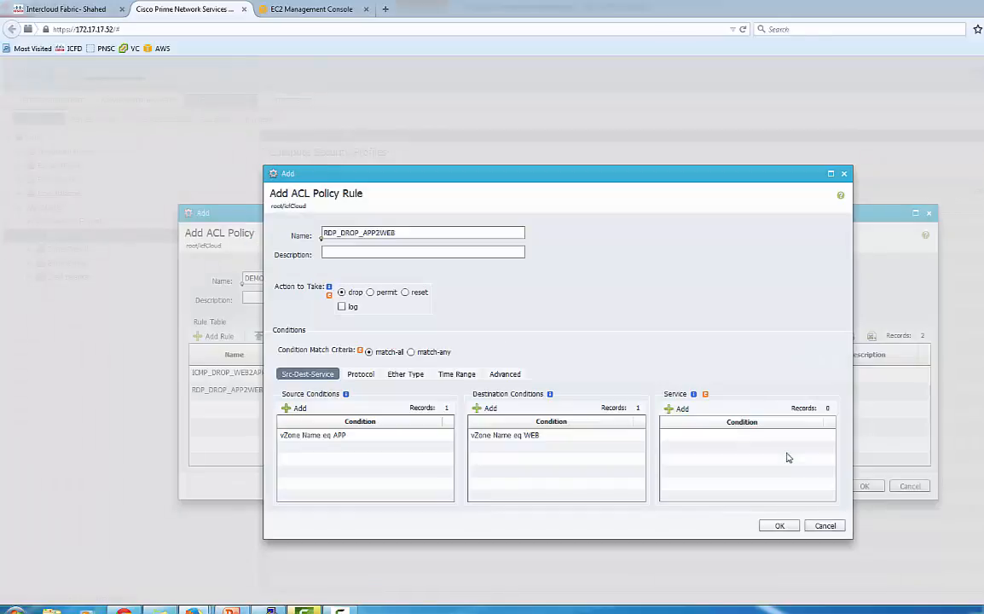
Add a service condition for TCP port 3389 to the RDP_DROP_APP2WEB rule and save the rule
click(687, 413)
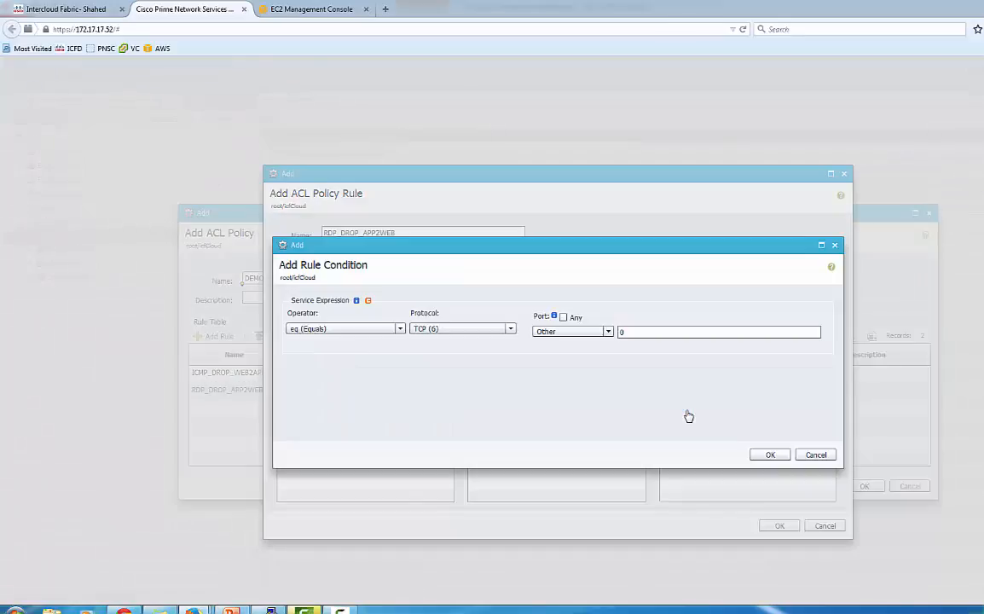
click(664, 337)
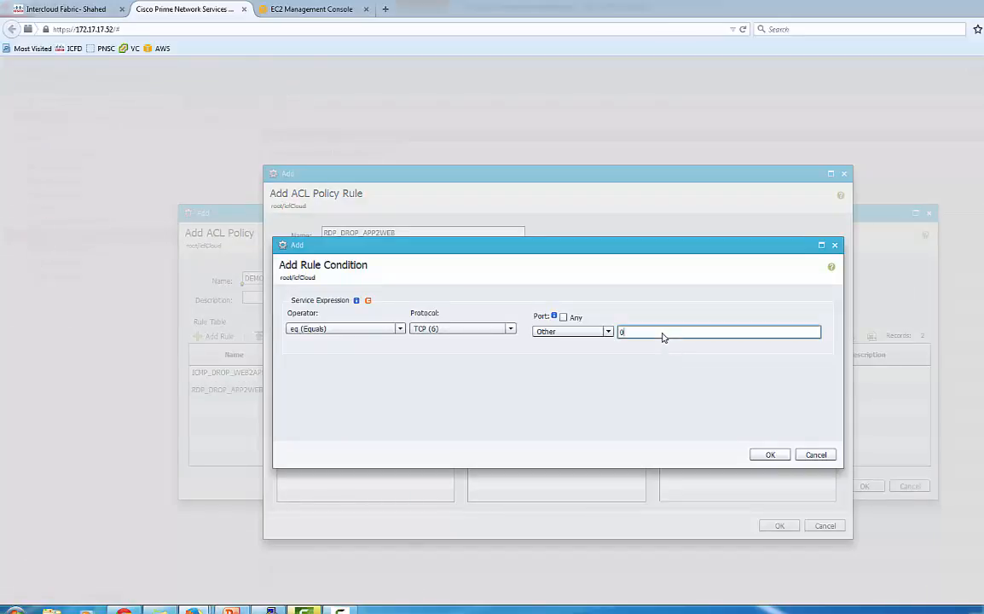
key(BackSpace)
text(3389)
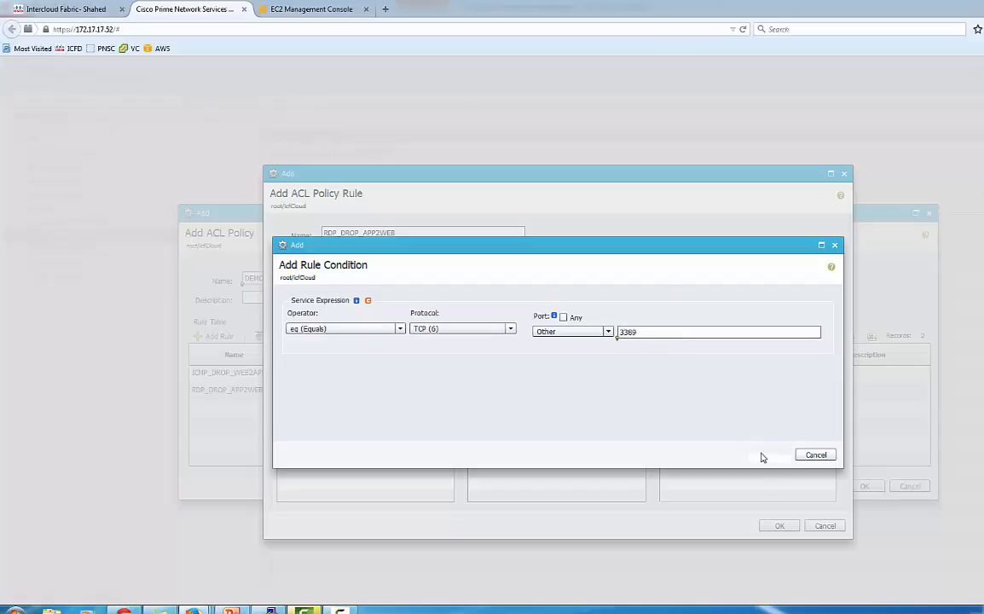
click(765, 456)
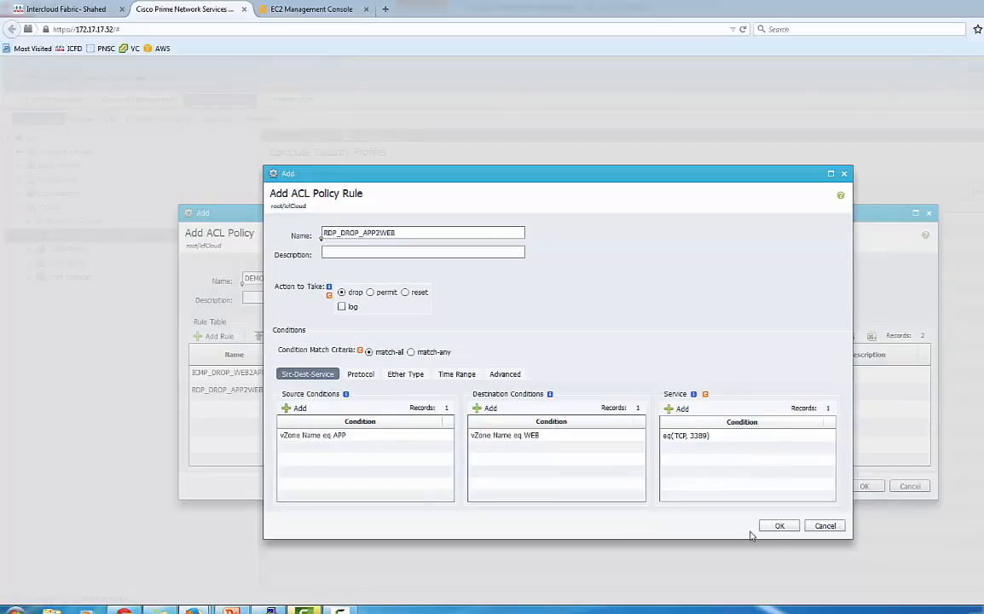
click(778, 526)
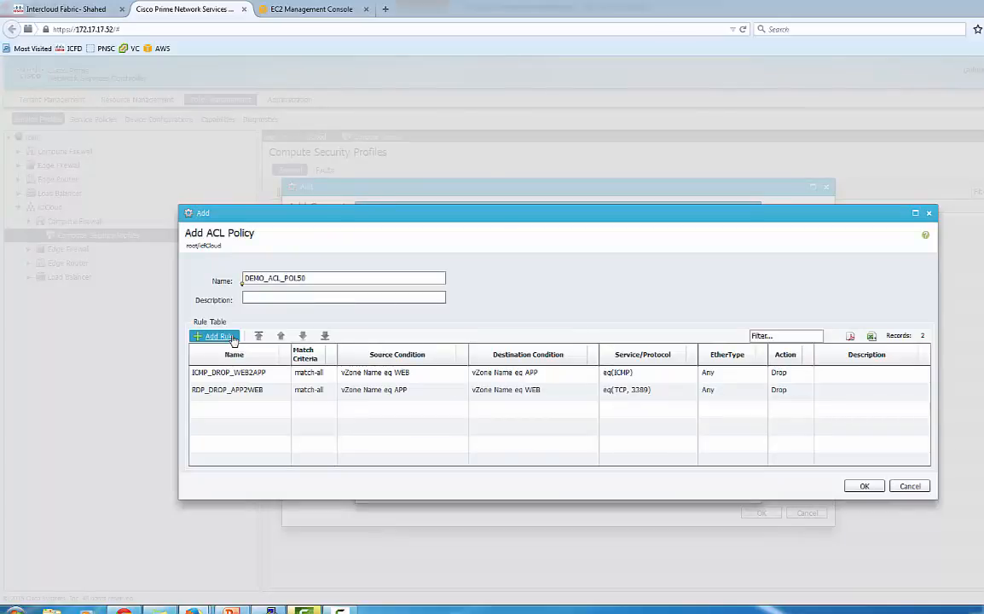
Add a rule named PERMIT_ALL with the permit action and no conditions to the DEMO_ACL_POL50 policy
click(217, 336)
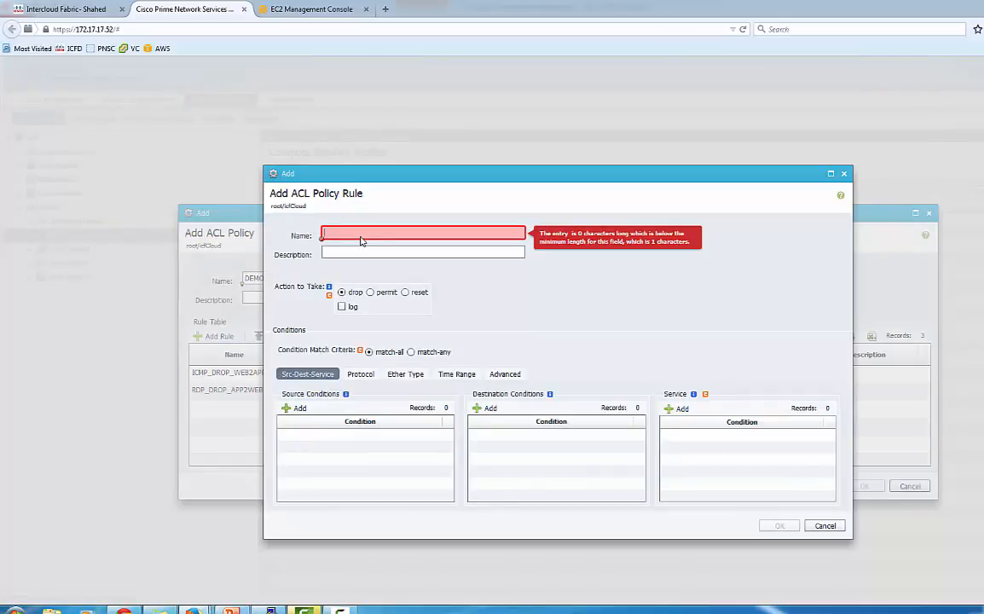
text(PERMIT_A)
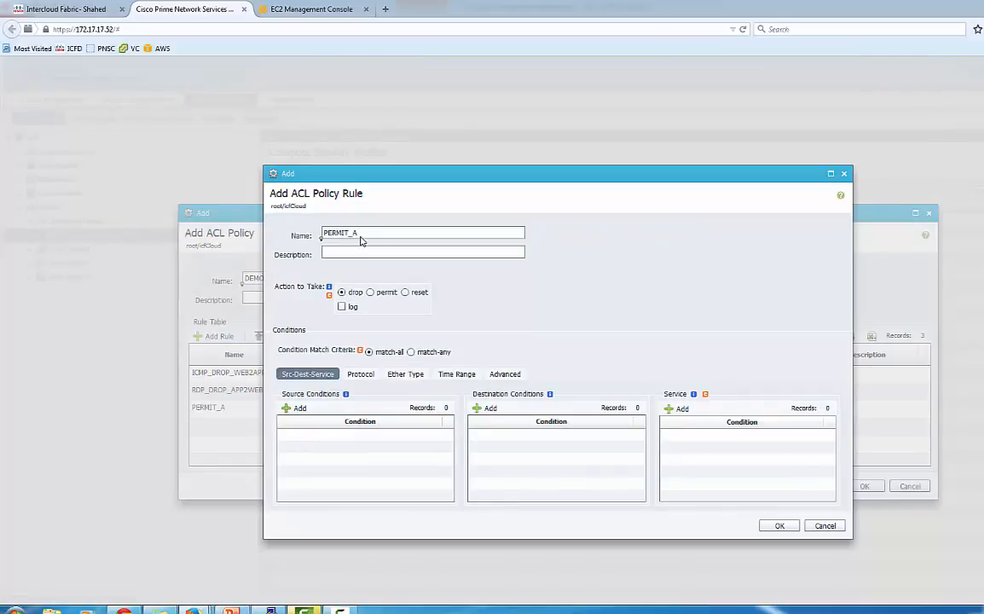
text(LL)
click(370, 293)
click(778, 526)
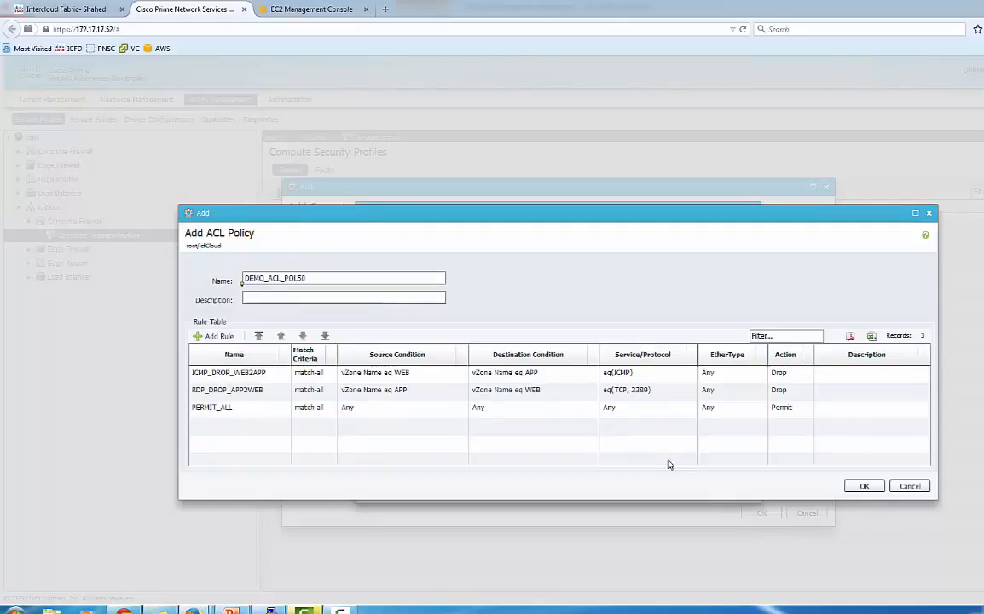
Save the DEMO_ACL_POL50 policy, the DEMO_ACL_POL_SET50 policy set and the DEMO_SEC_PRO_50 compute security profile that contains them
click(860, 488)
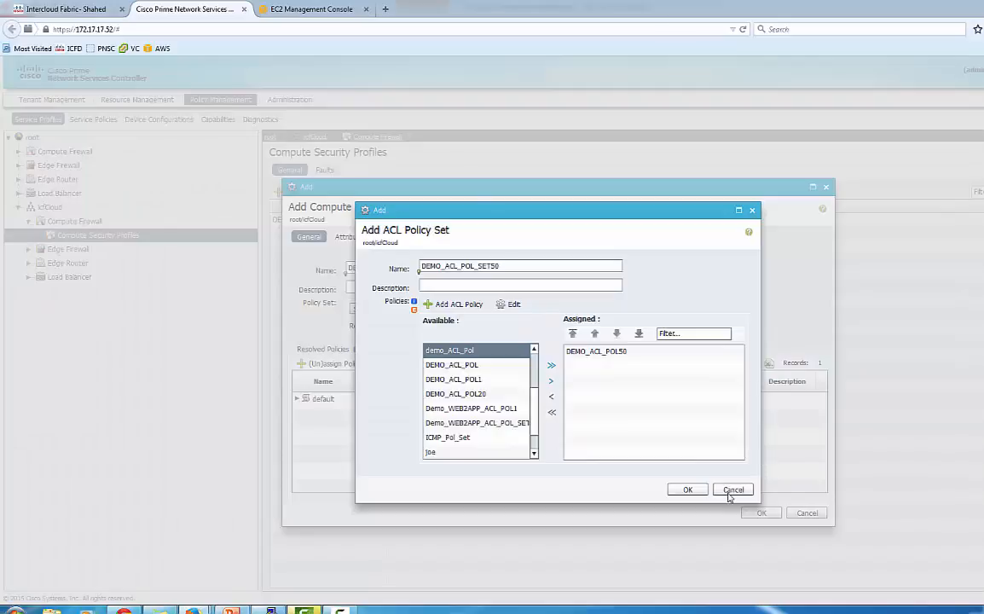
click(691, 491)
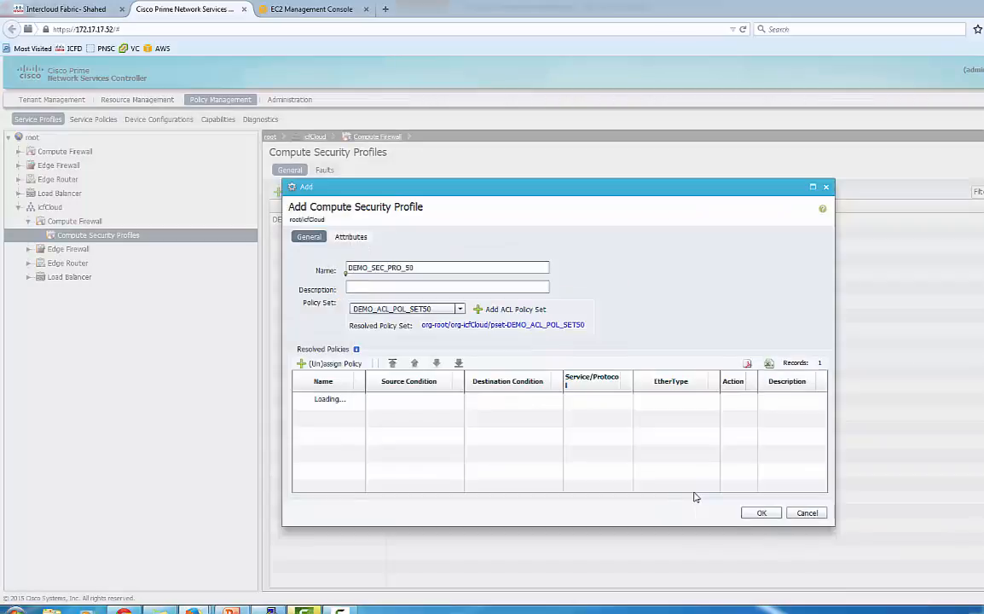
click(760, 513)
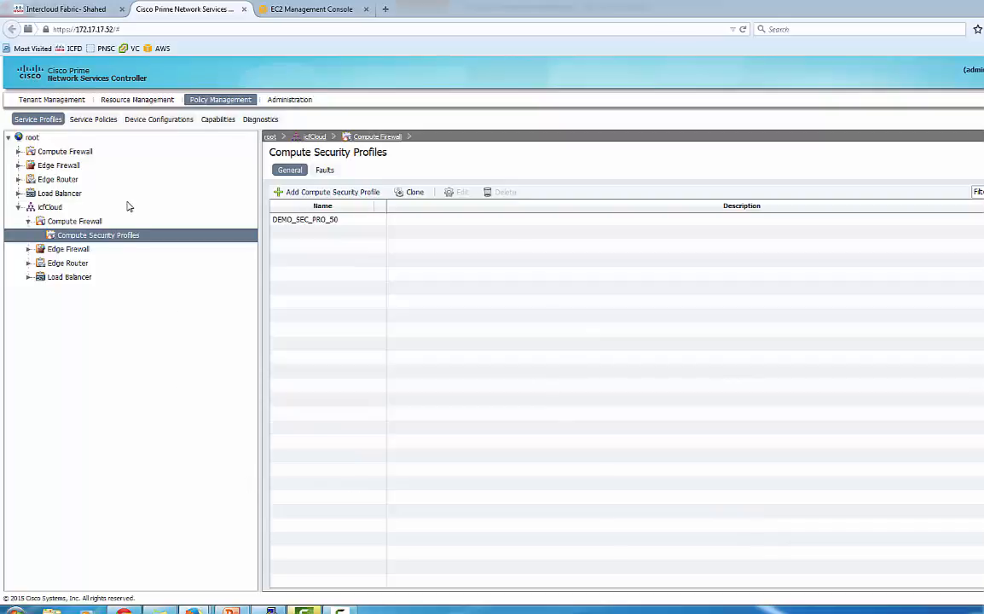
Check the aws-vsg1 compute firewall in the icfCloud managed resources and in the refreshed instance list of the EC2 Management Console
click(126, 101)
click(563, 246)
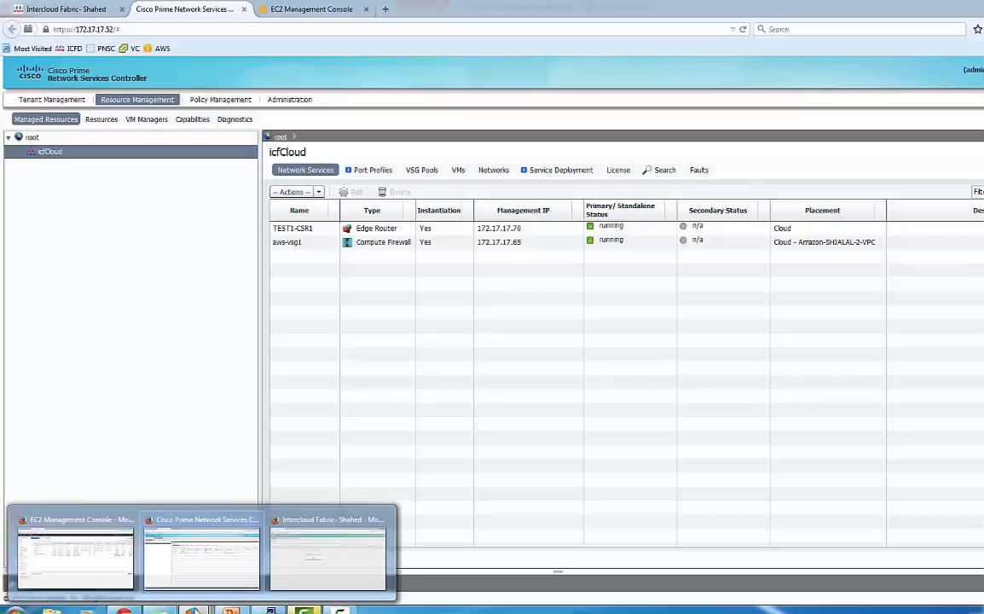
click(92, 515)
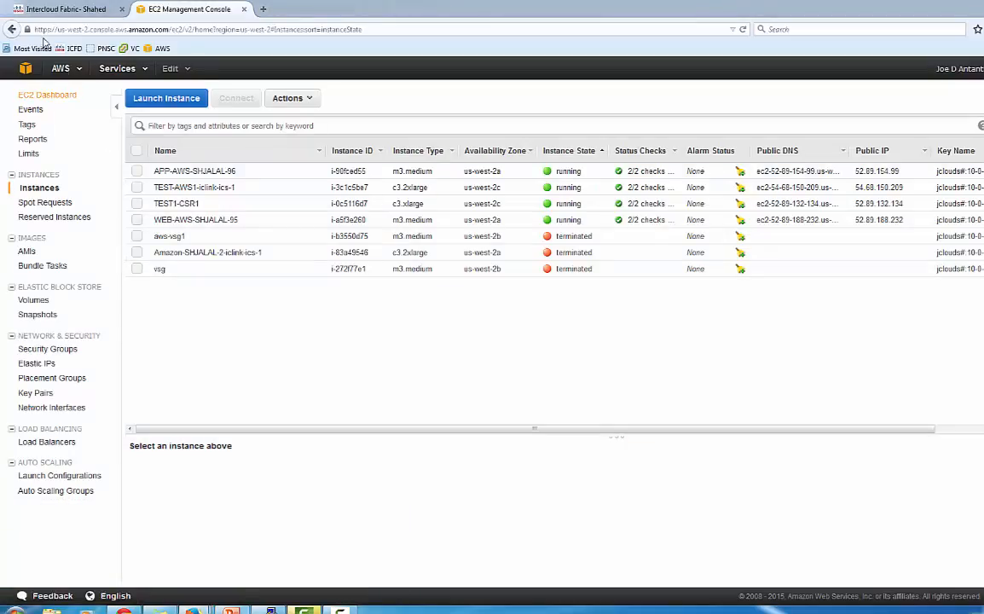
click(743, 31)
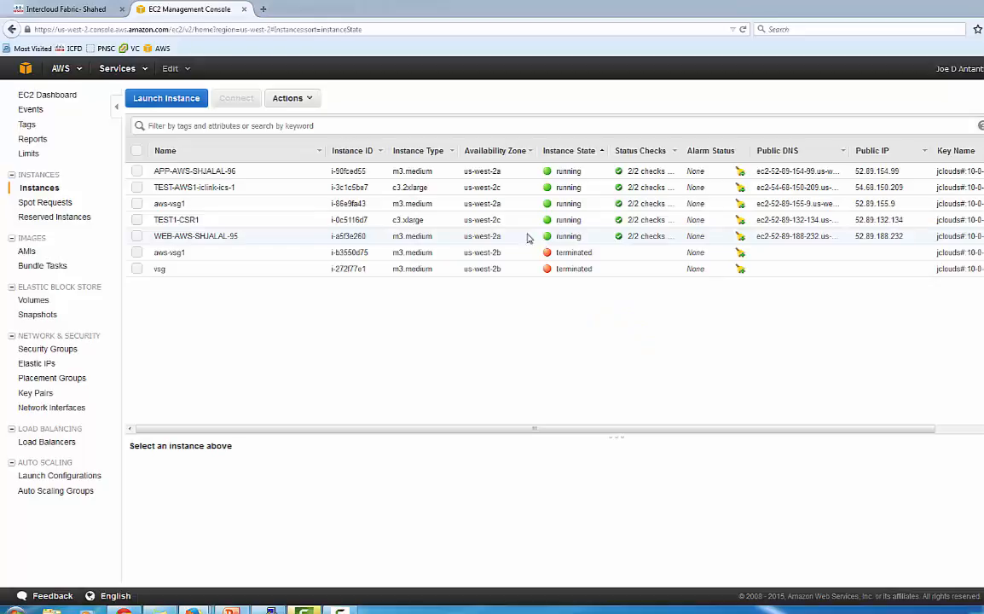
Examine the details of the running aws-vsg1 instance, and review the VSG deployment checklist slide in PowerPoint
click(300, 204)
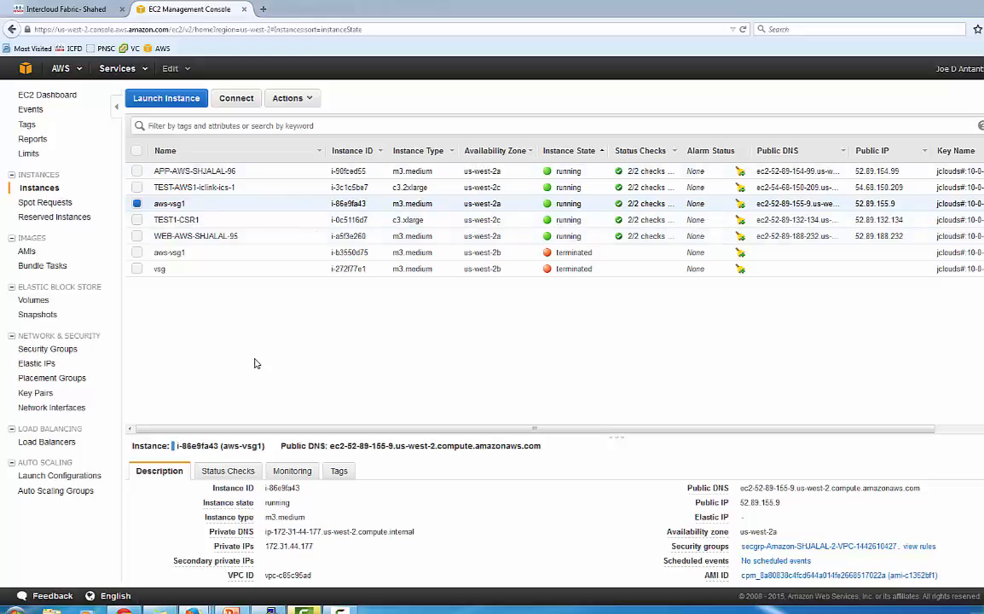
key(alt+Tab)
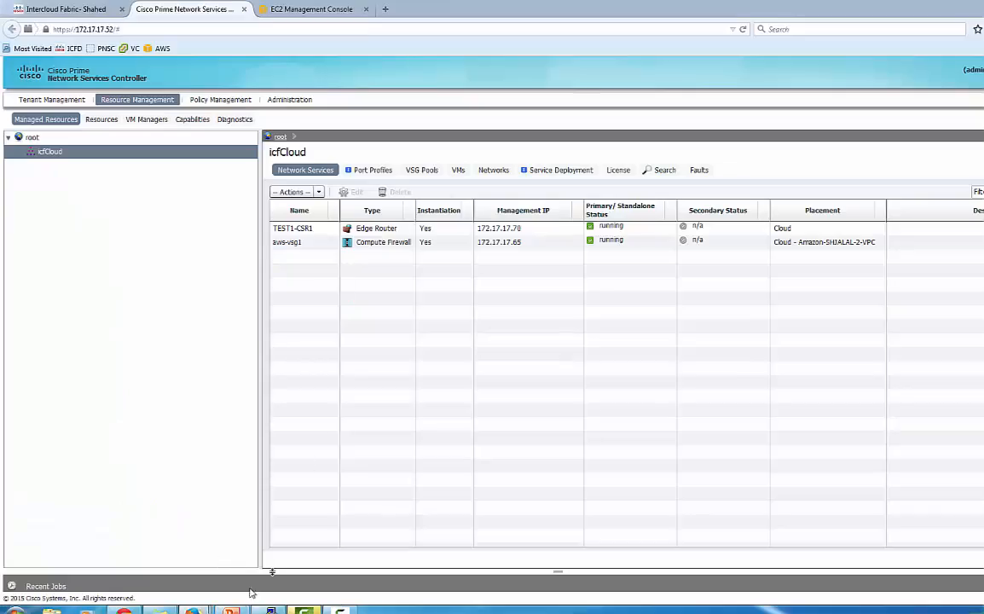
key(alt+Tab)
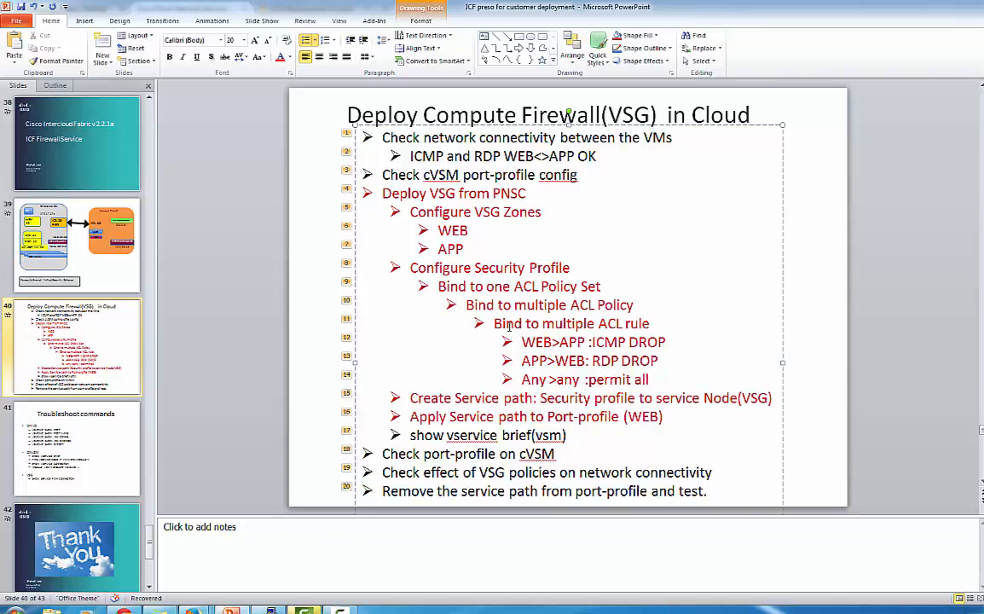
Switch to Prime Network Services Controller and start a service path named DEMO_SER_PATH50 in the icfCloud service policies
mouse_move(194, 609)
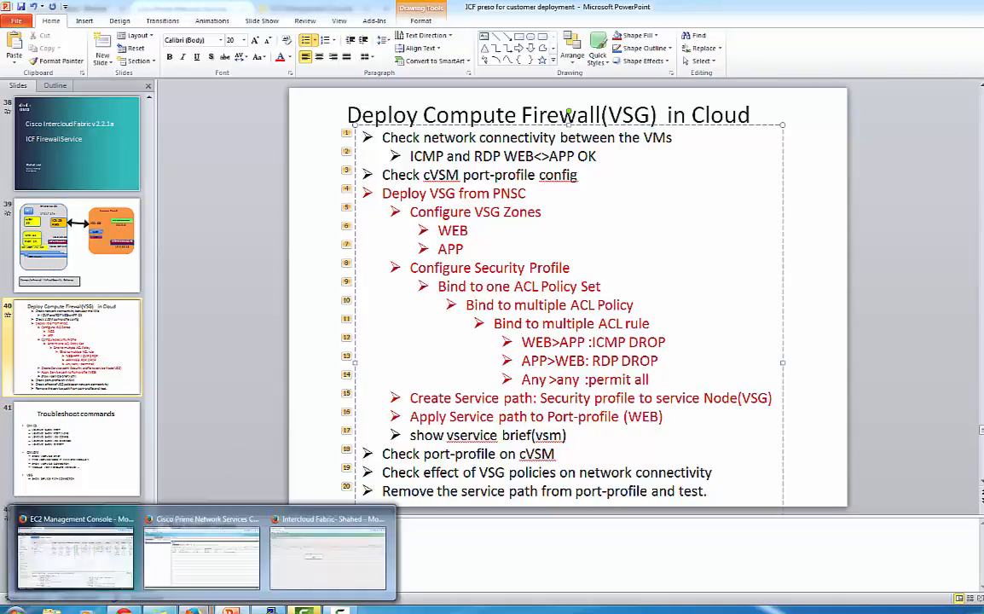
click(198, 563)
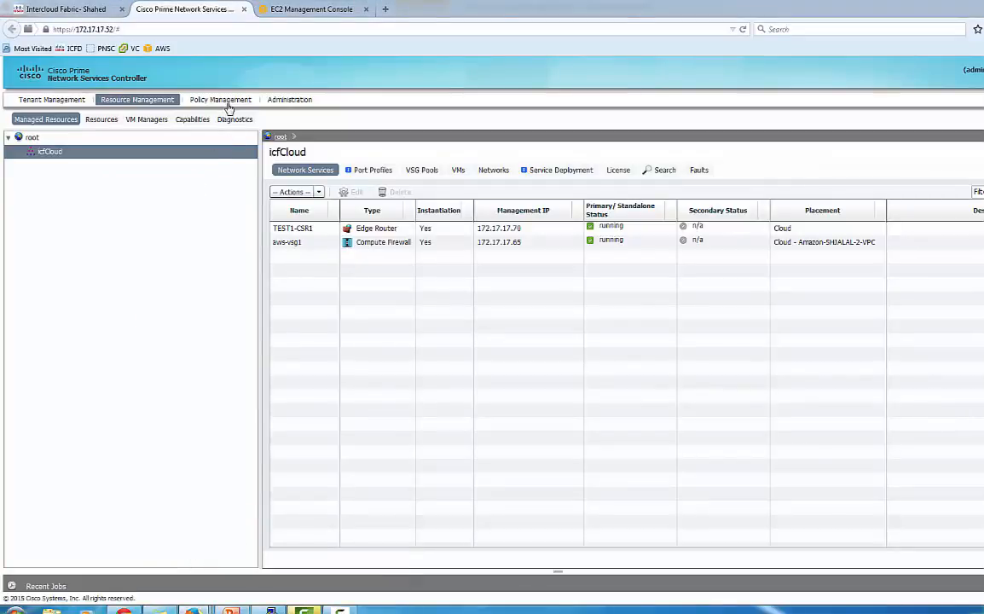
click(208, 100)
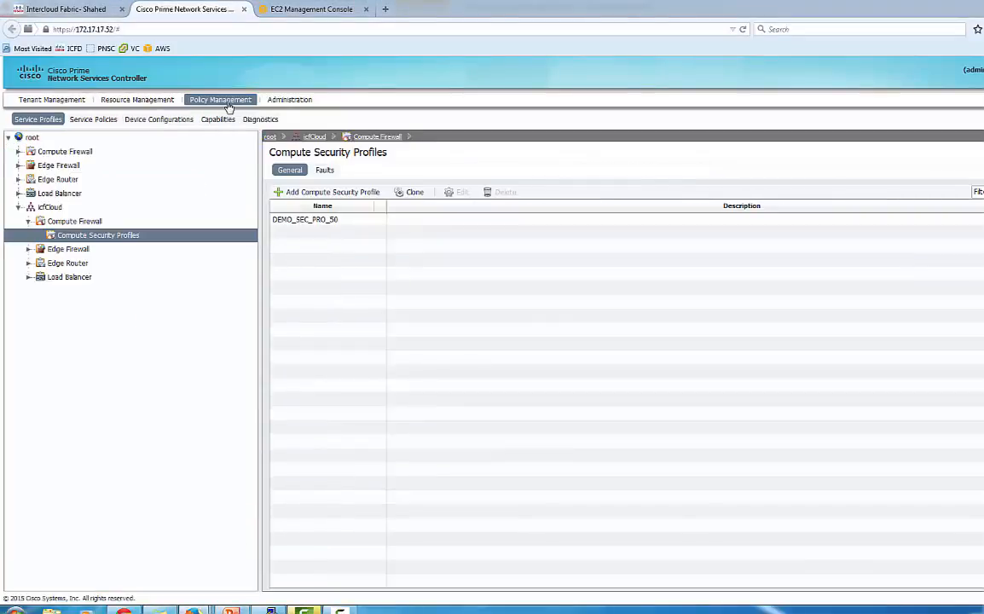
click(89, 120)
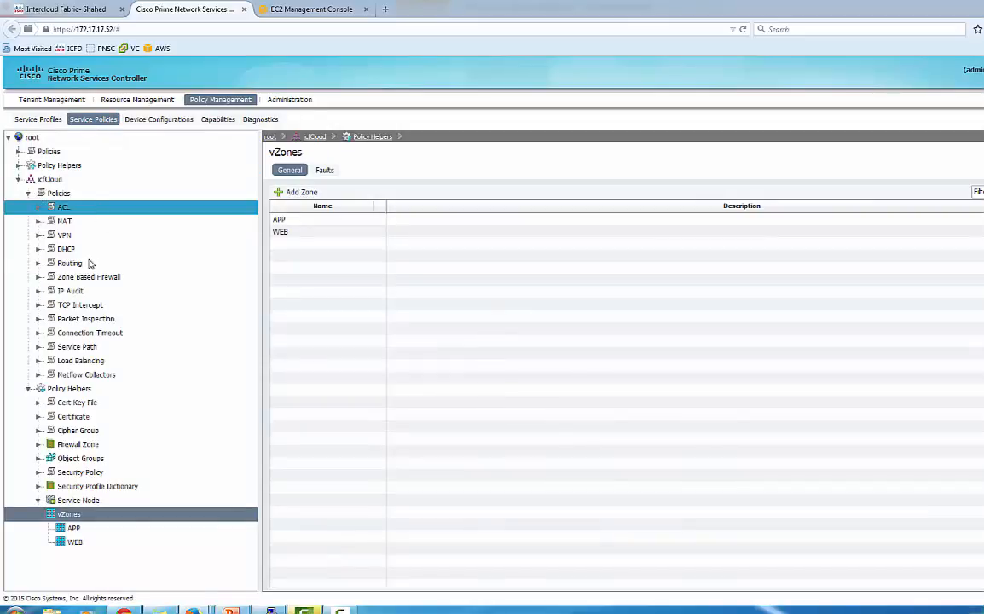
click(53, 348)
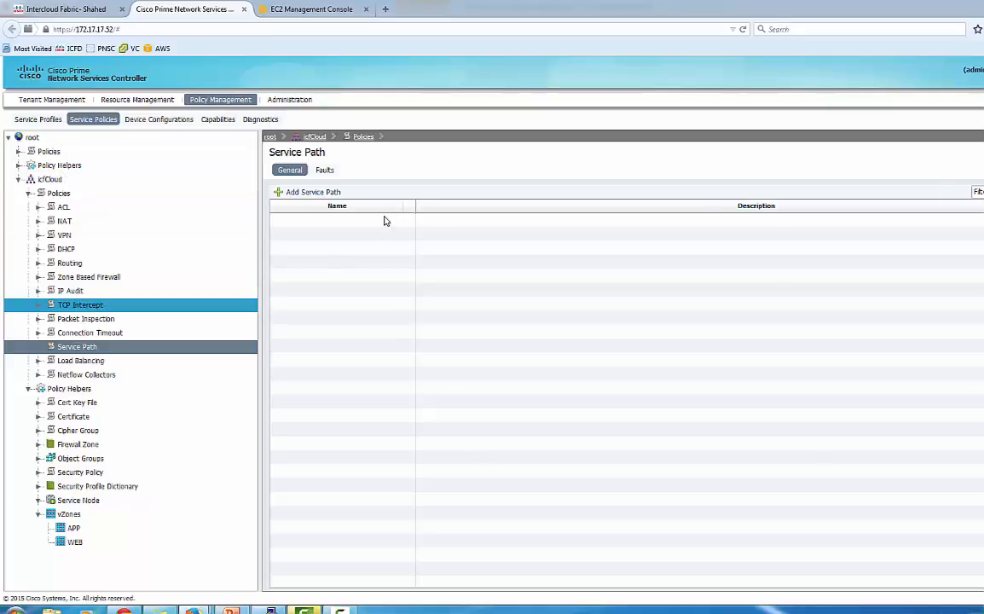
click(339, 195)
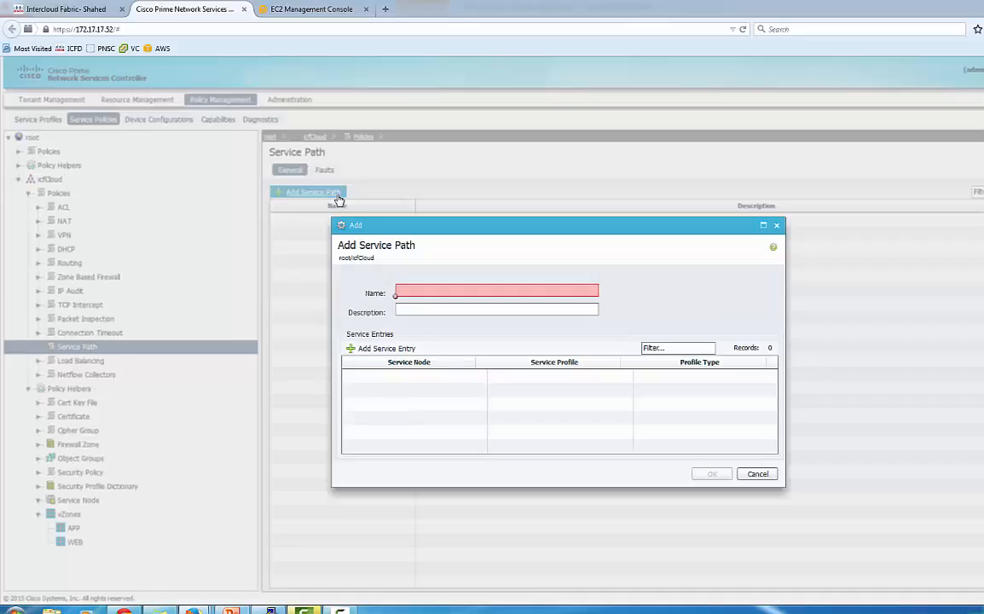
click(395, 292)
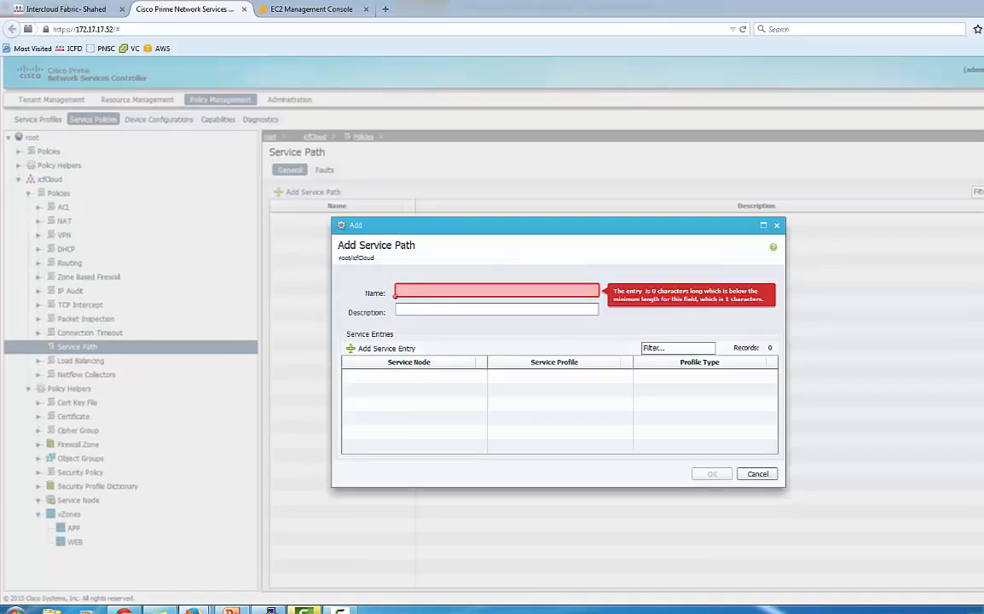
text(DEMO)
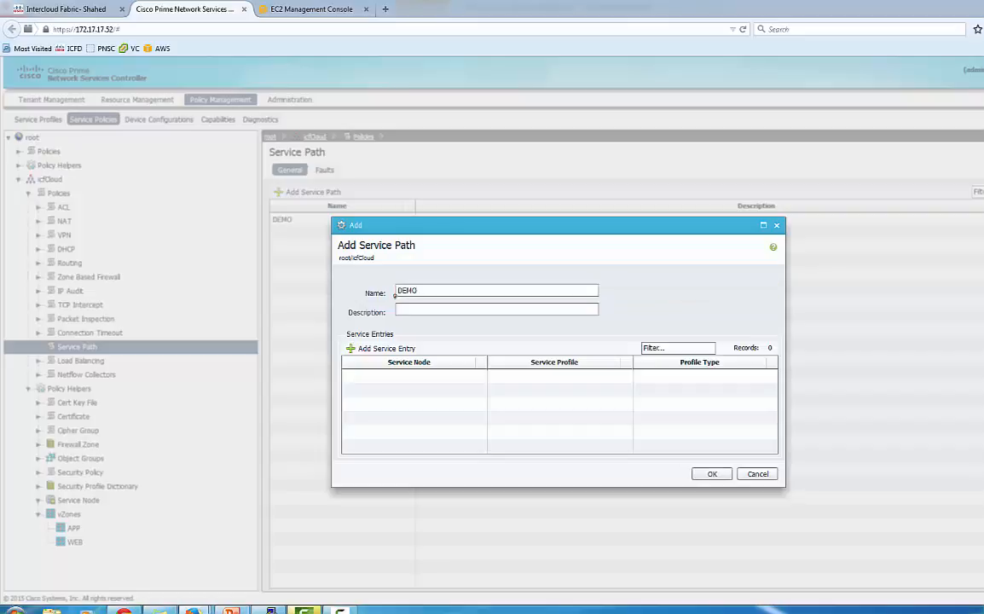
text(_SER_PATH50)
Start a ComputeFirewall service entry in the service path with DEMO_SEC_PRO_50 as its service profile
click(404, 354)
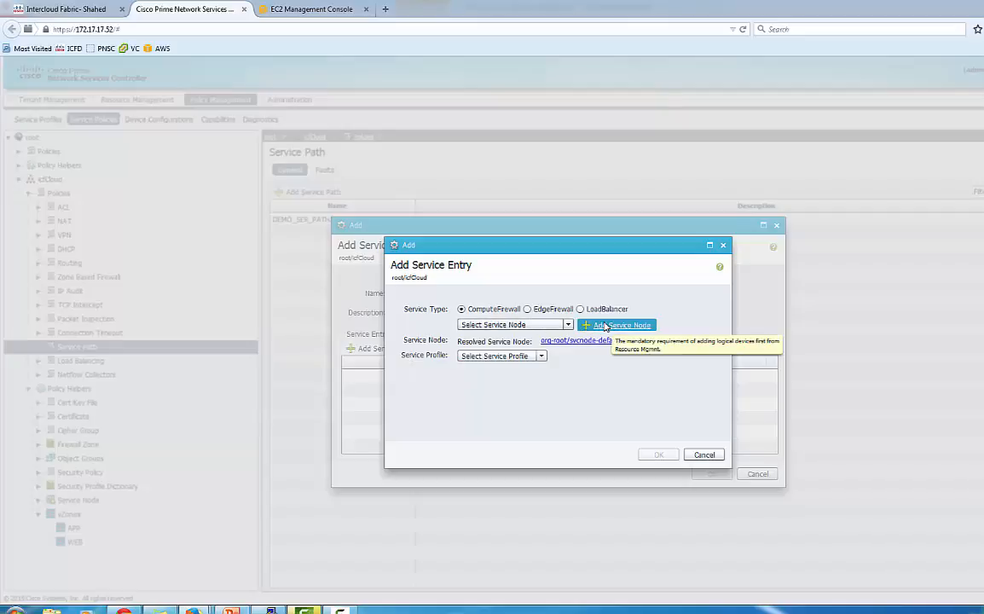
click(542, 357)
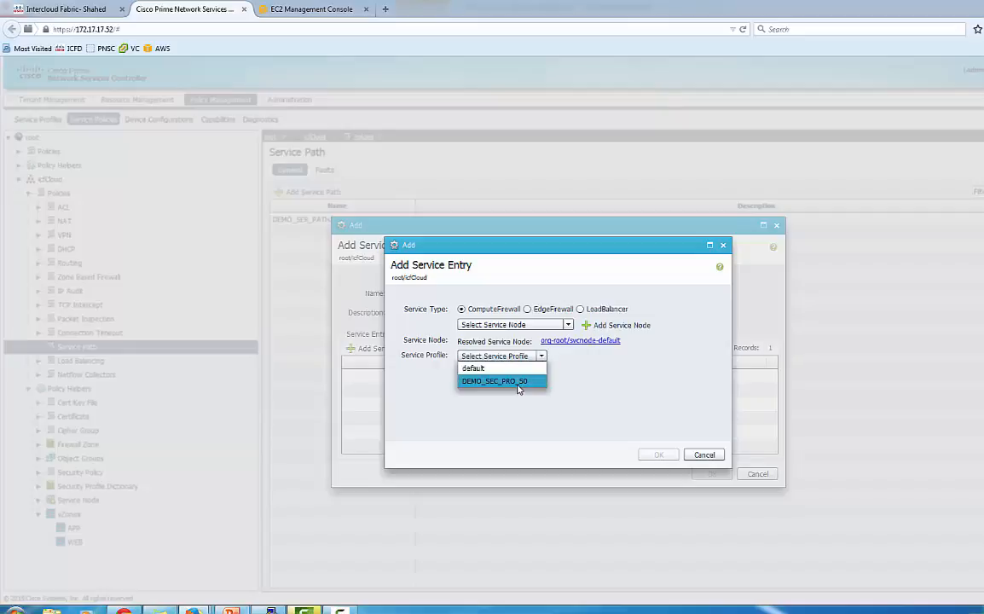
click(518, 382)
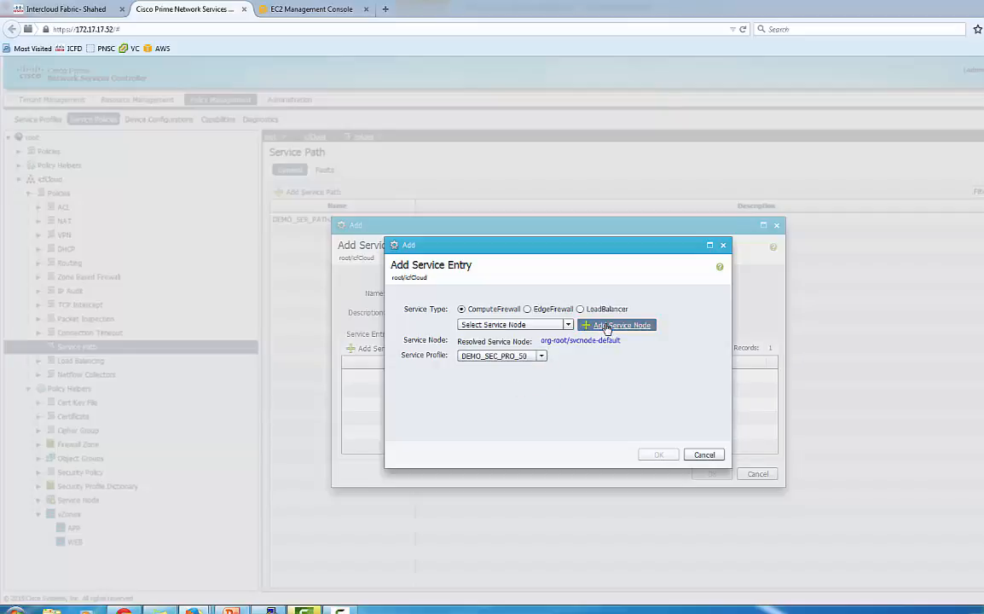
Create a ComputeFirewall service node named AWS-VSG for the aws-vsg1 network service, and save the service entry and its service path
click(607, 326)
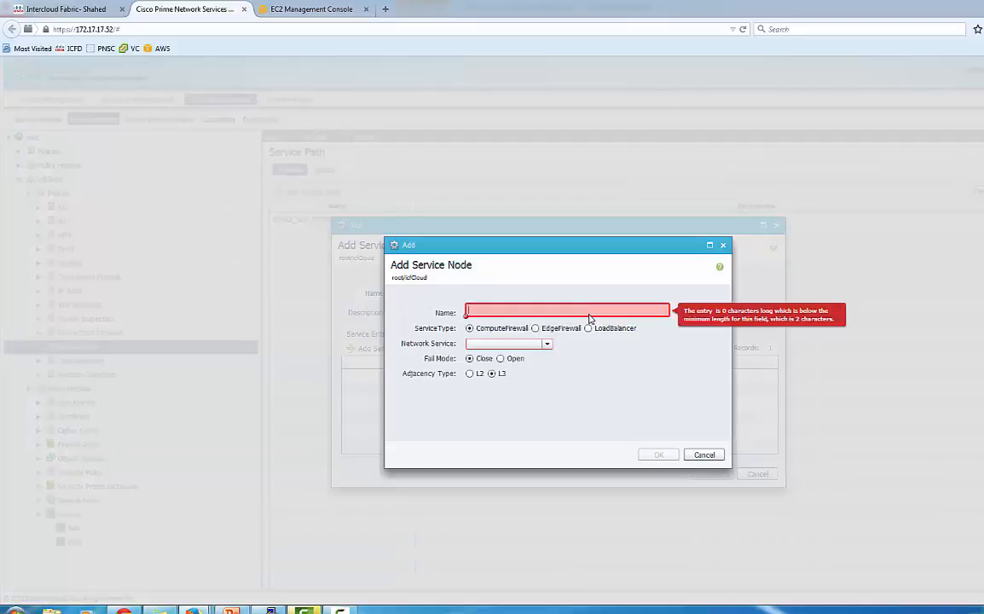
text(AWS-VSG)
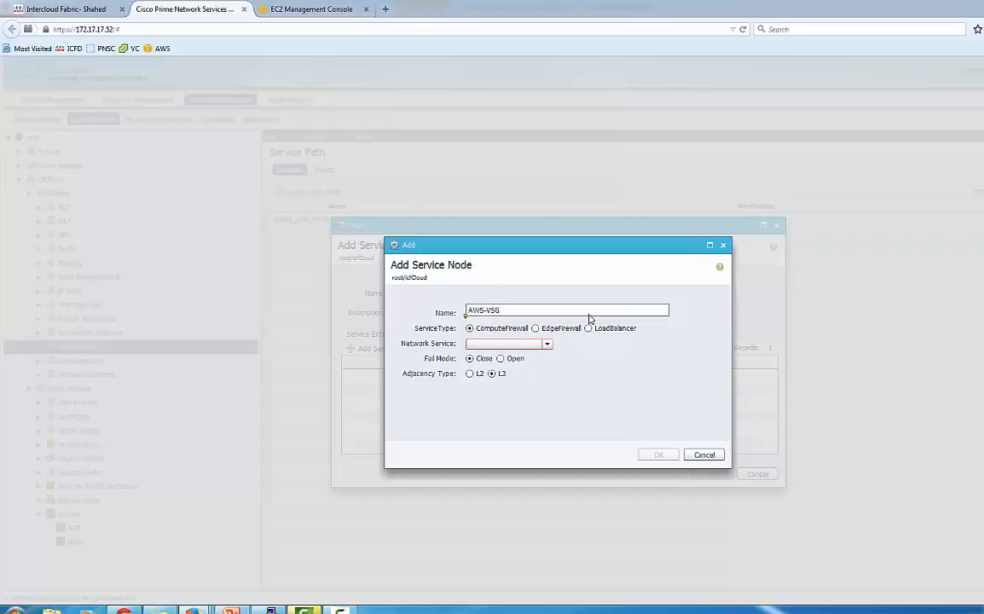
click(546, 344)
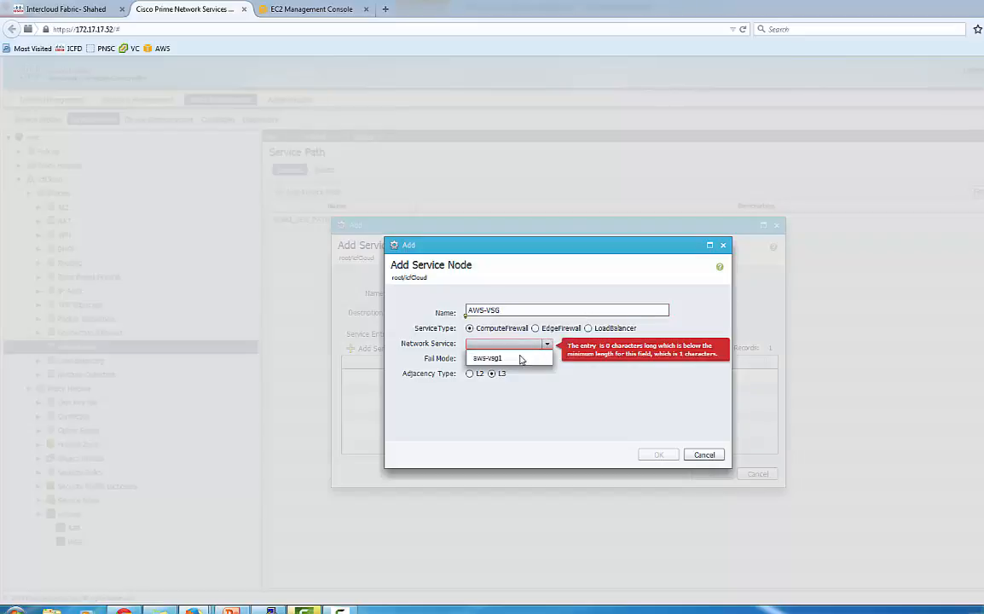
click(518, 362)
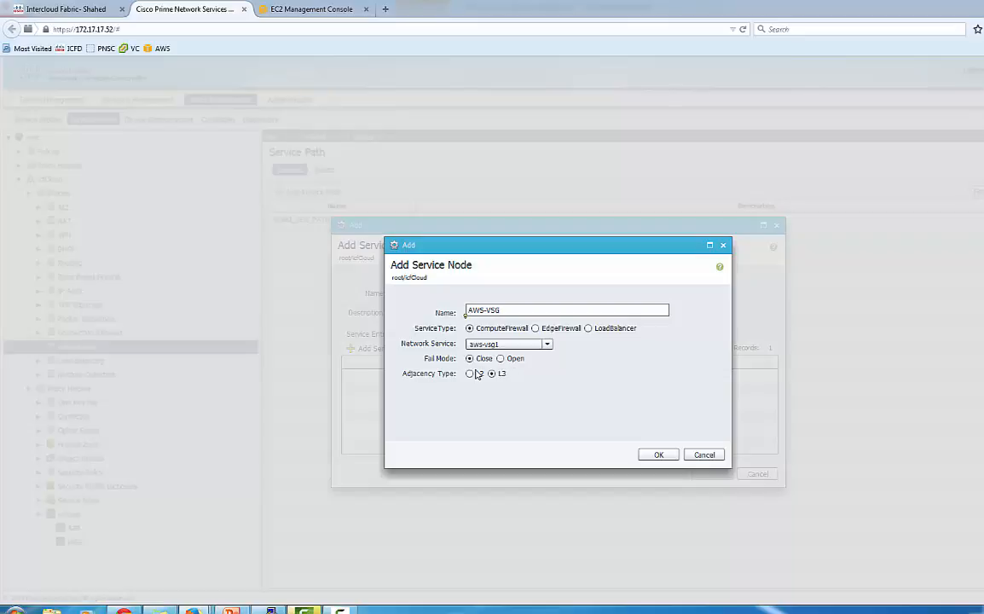
click(659, 455)
click(661, 457)
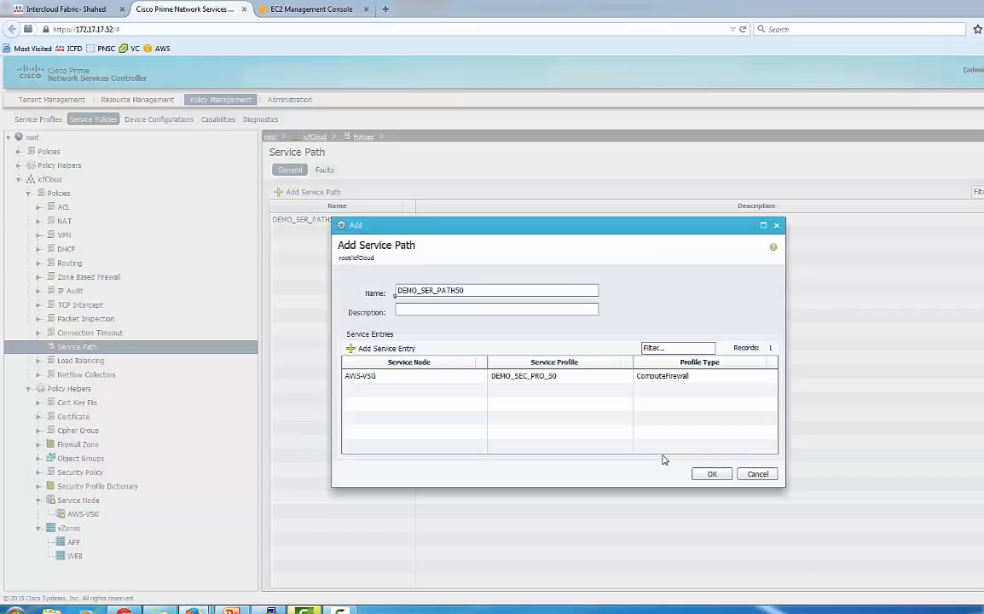
click(699, 476)
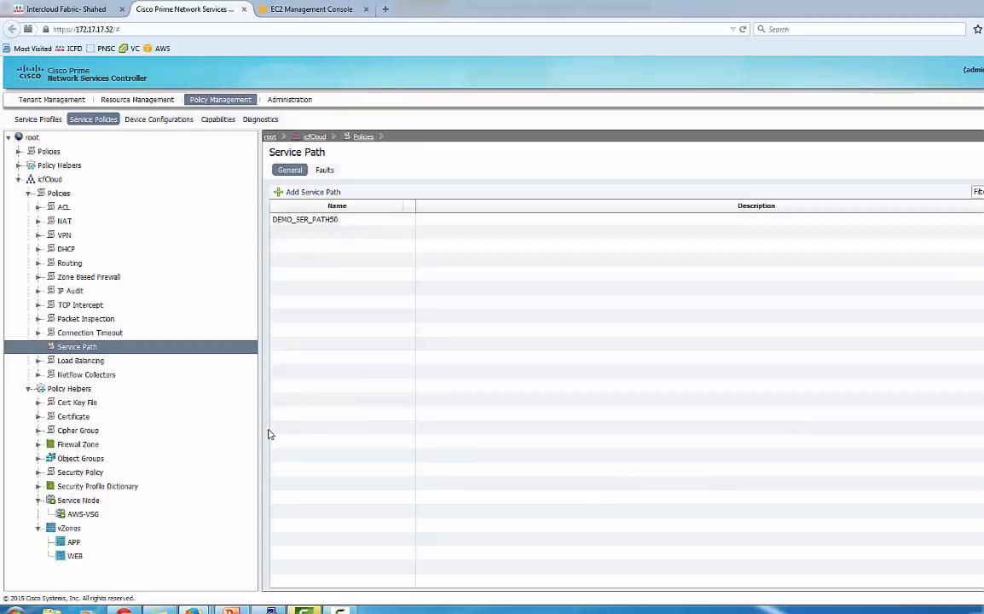
Switch to the VSM's PuTTY session and exit the attached TEST-AWS1-iclink-ics-1 module shell
key(alt+Tab)
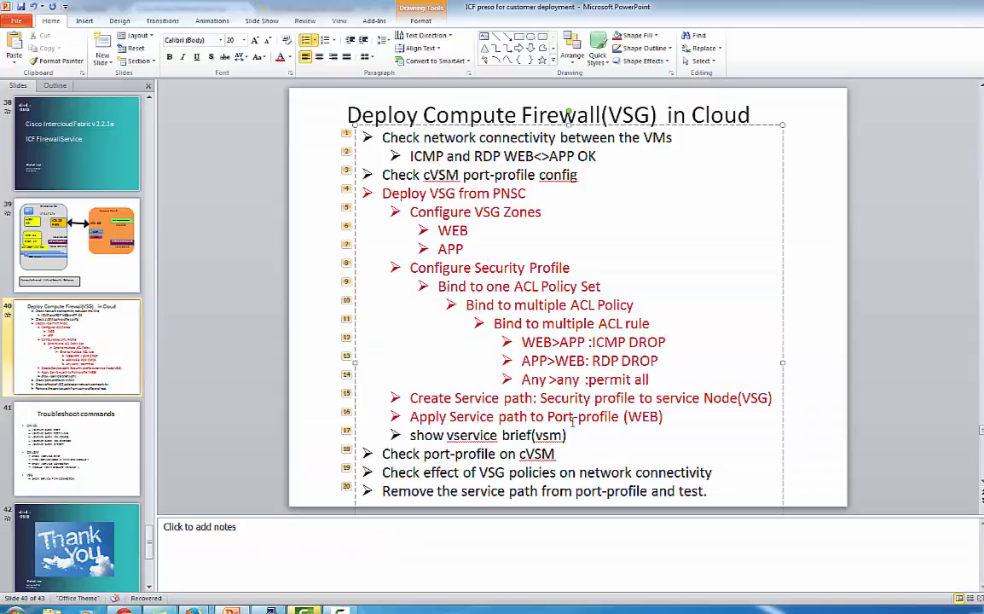
click(271, 609)
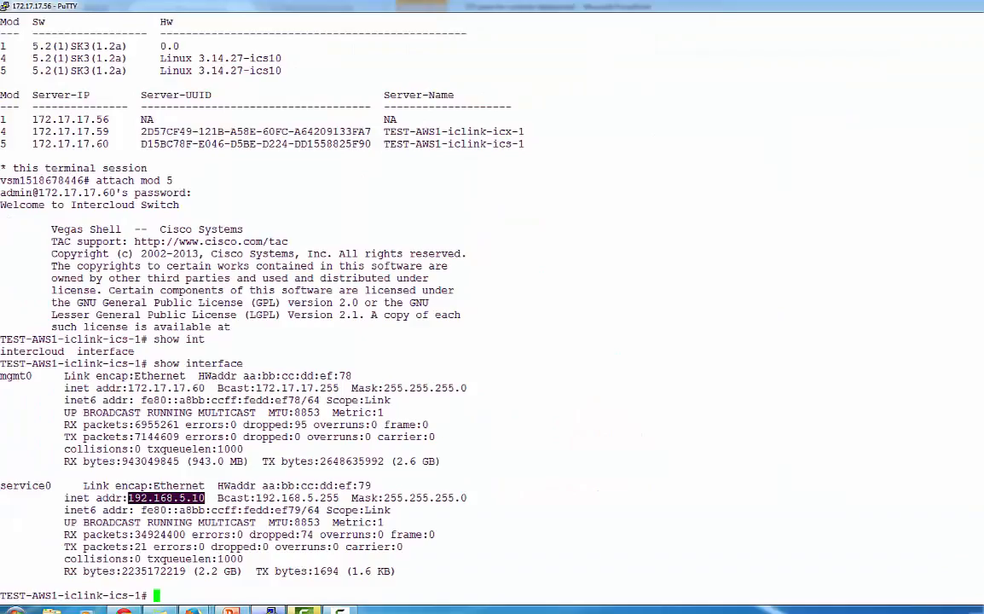
click(251, 535)
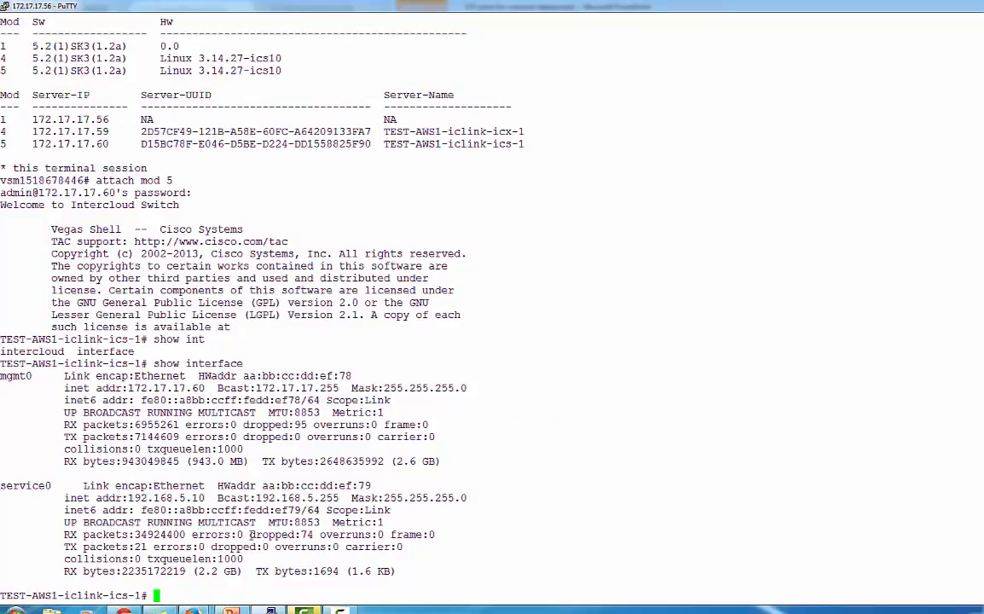
text(EXIT)
key(Return)
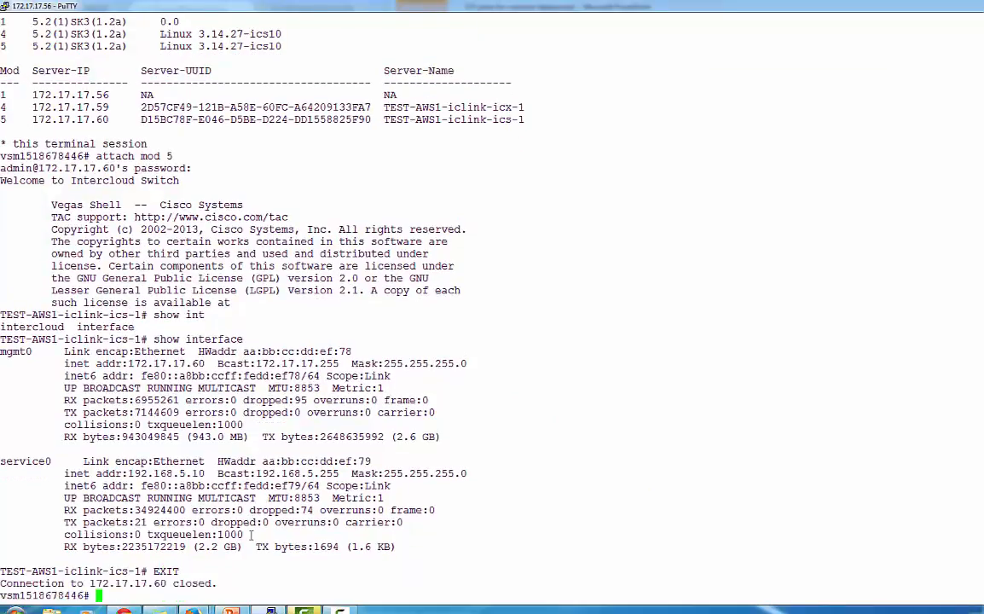
Query the VSM's virtual services with "show vservice brief" and "show vservice connection"
text(show vse)
key(Tab)
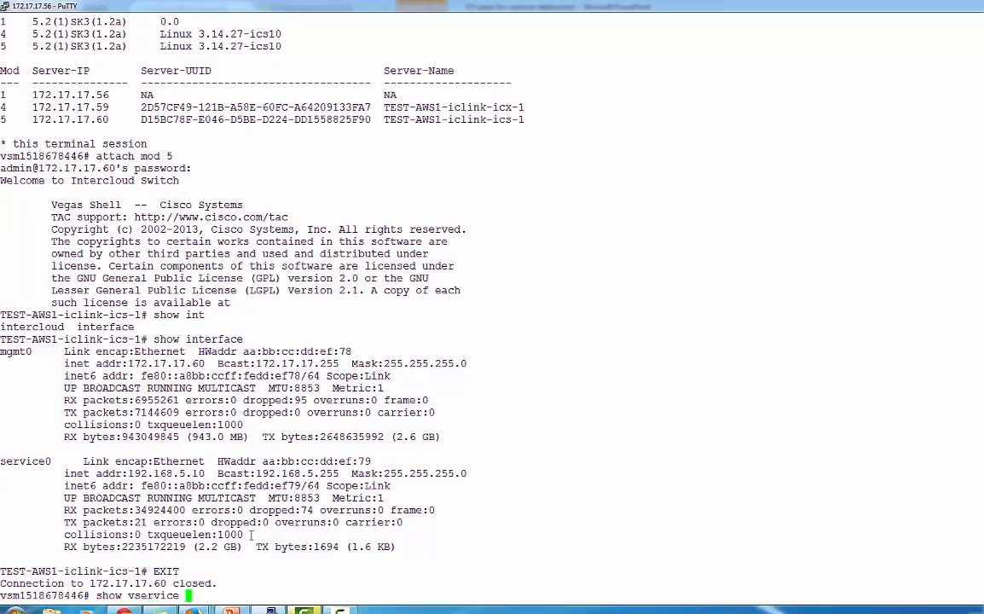
text(brief)
key(Return)
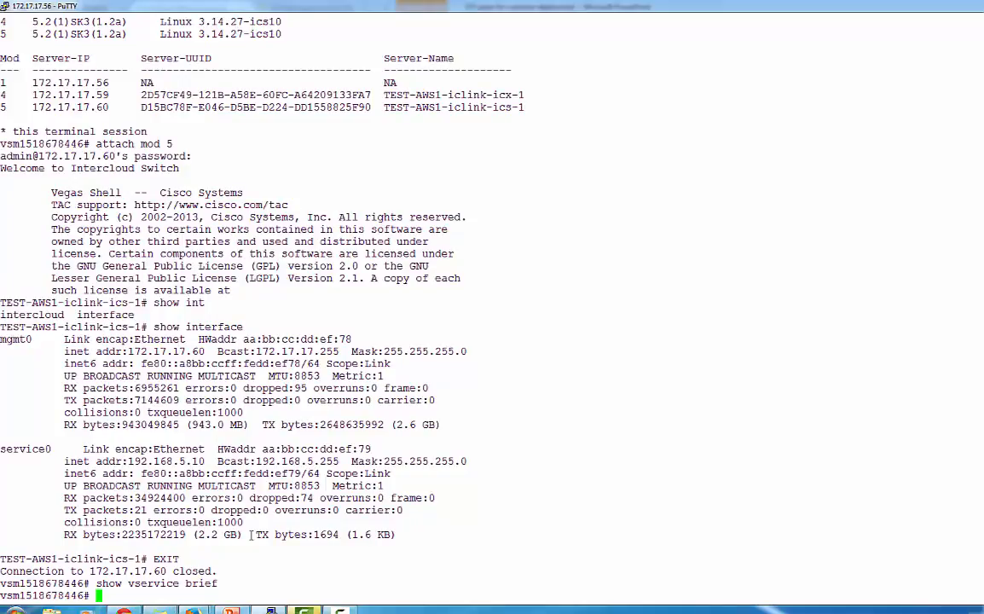
text(show vserv)
key(Tab)
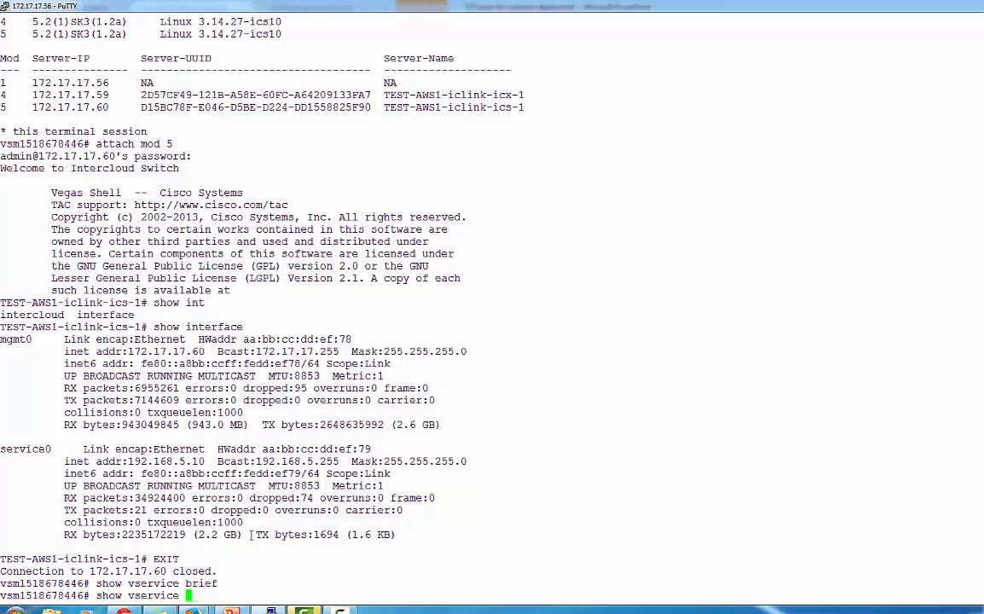
text(connection)
key(Return)
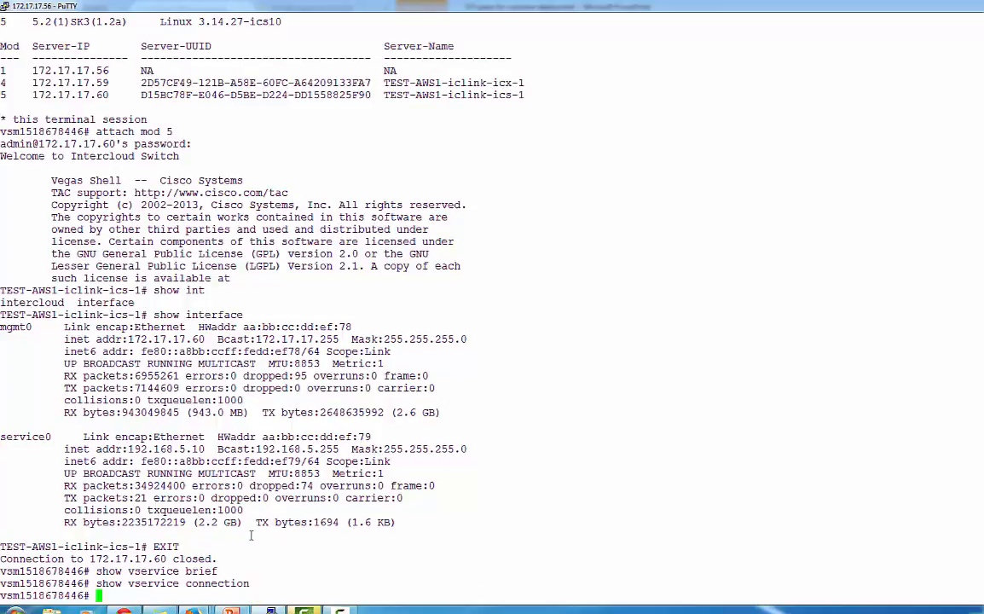
Show the port profile named web on the VSM and examine its config attributes
text(show port-pro)
key(Tab)
text(name w)
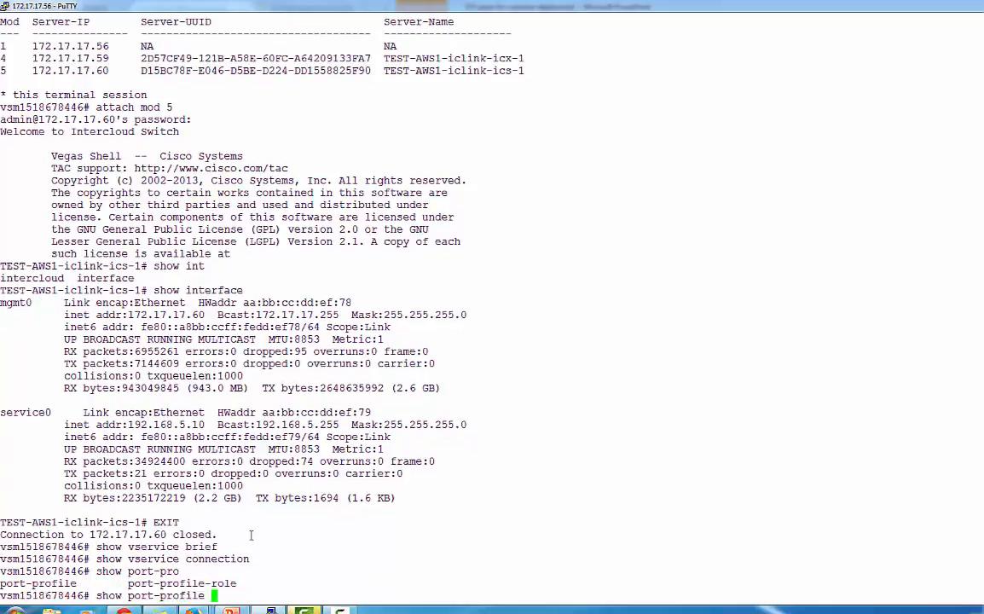
text(eb)
key(Return)
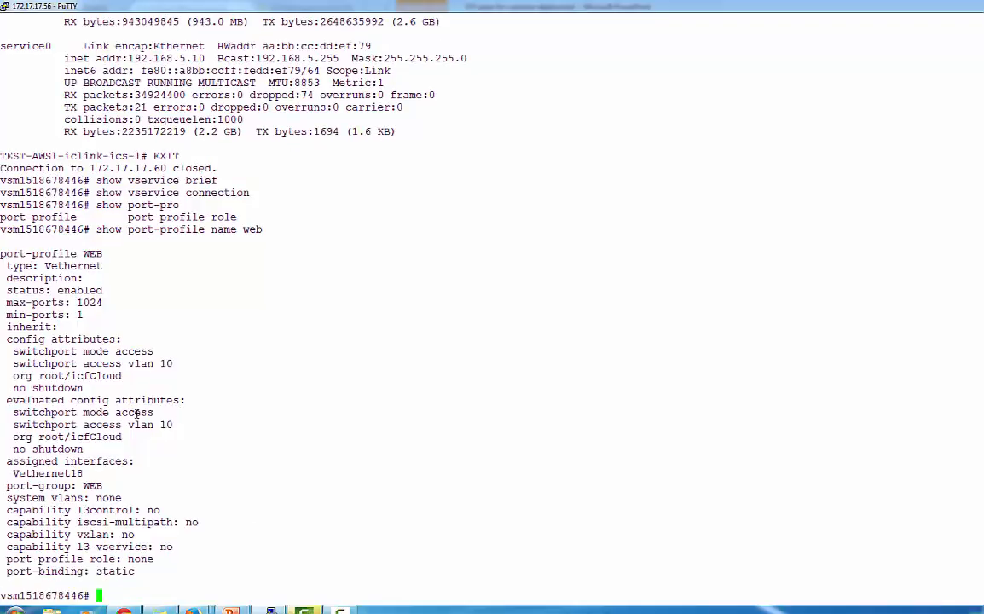
drag(100, 387, 14, 339)
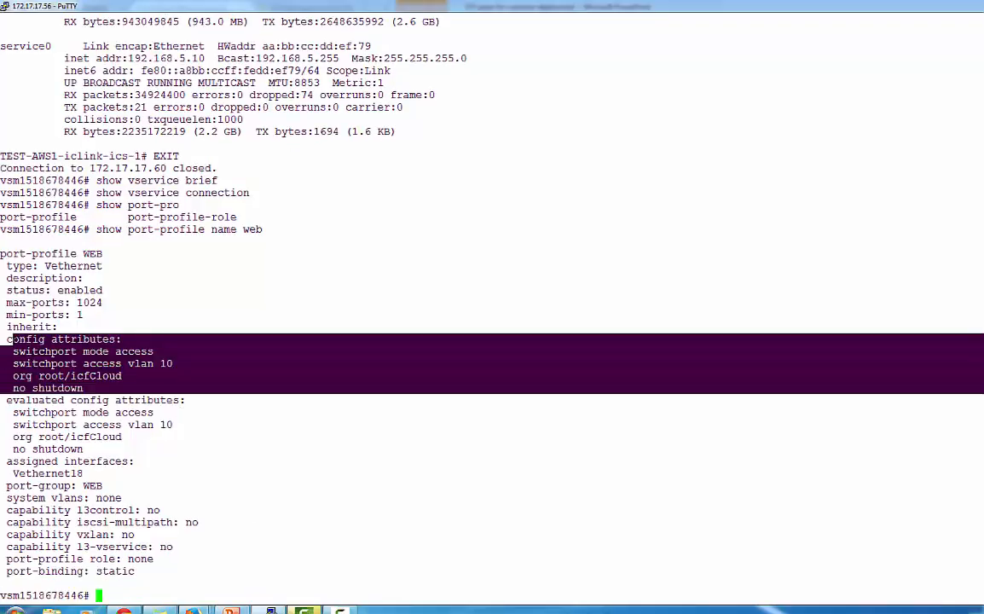
Switch to Cisco Prime Network Services Controller and open the WEB port profile of icfCloud's managed resources for editing
click(196, 610)
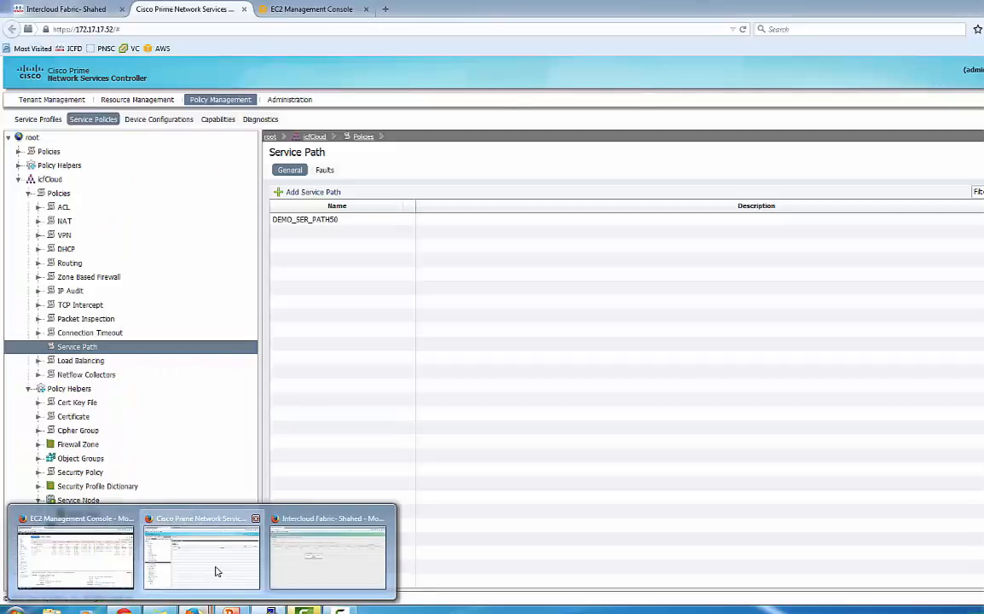
click(216, 572)
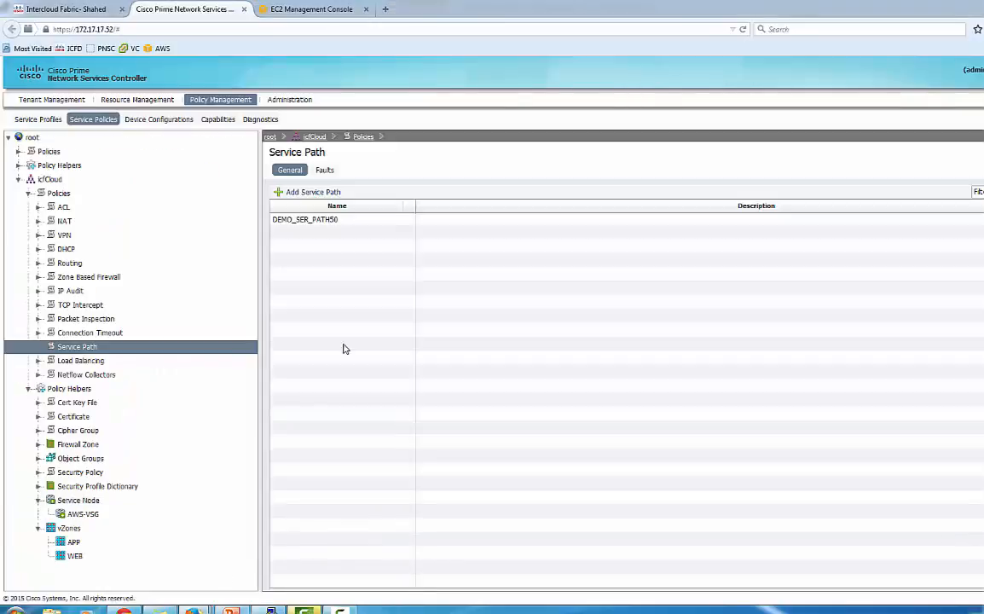
click(136, 100)
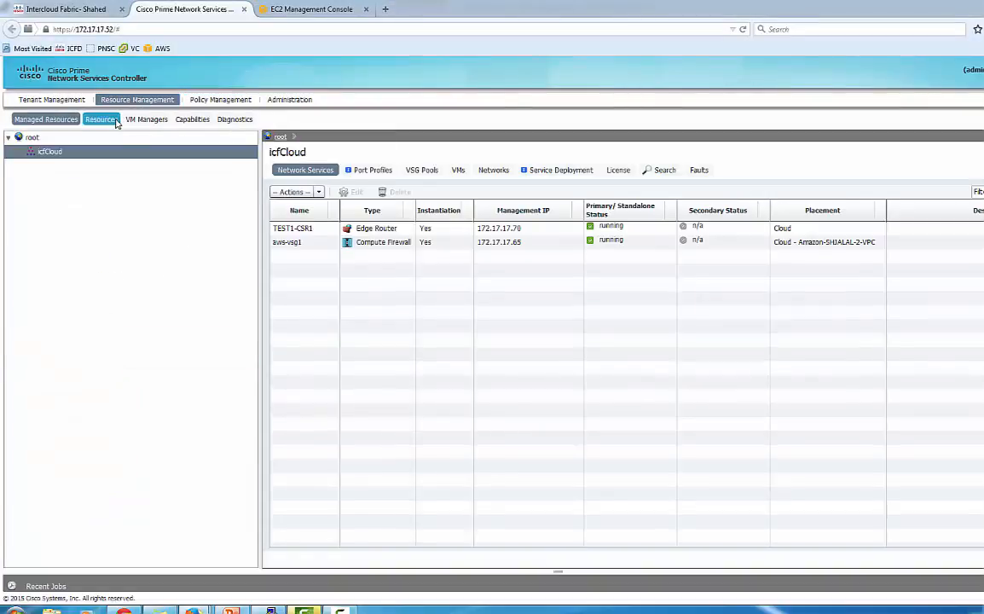
click(369, 172)
click(328, 334)
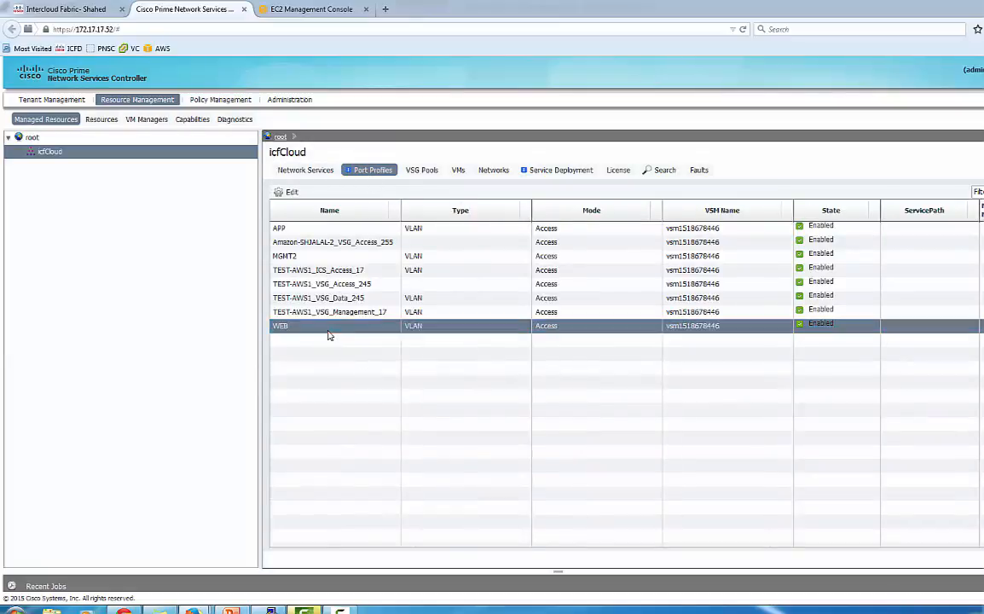
click(292, 195)
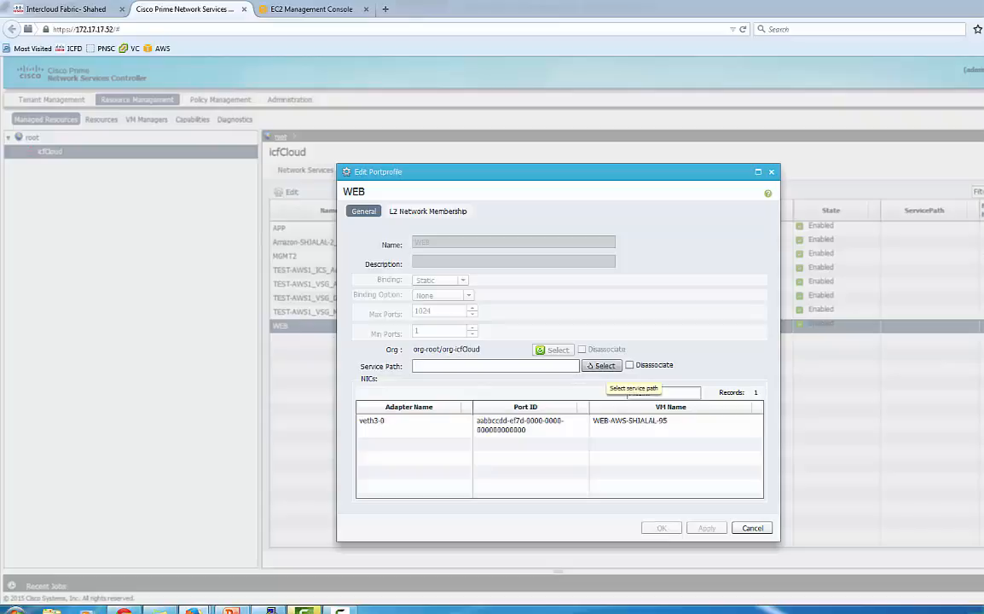
Assign the service path DEMO_SER_PATH50 to the WEB port profile and save the change
click(600, 365)
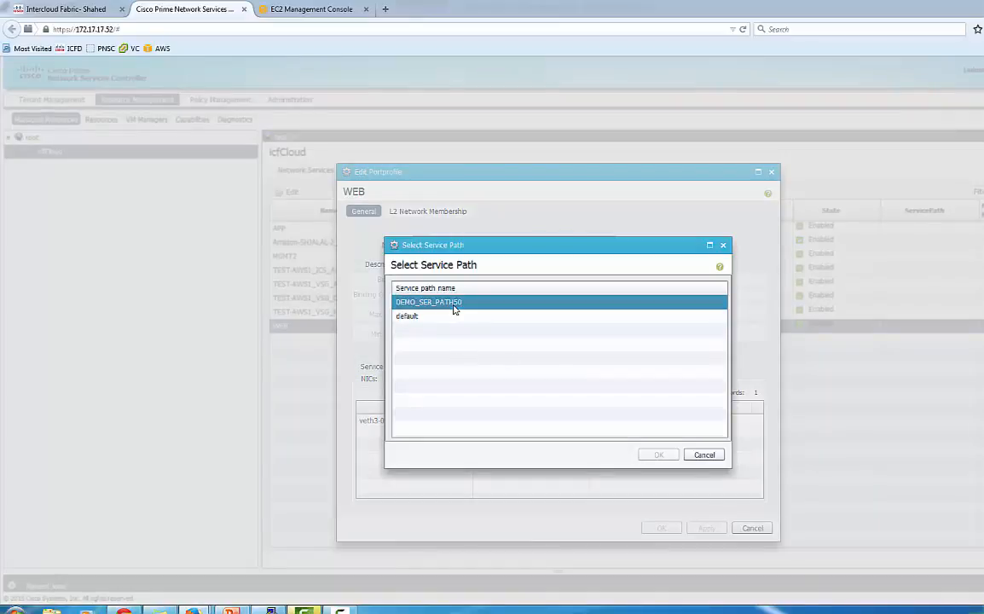
click(455, 310)
click(660, 455)
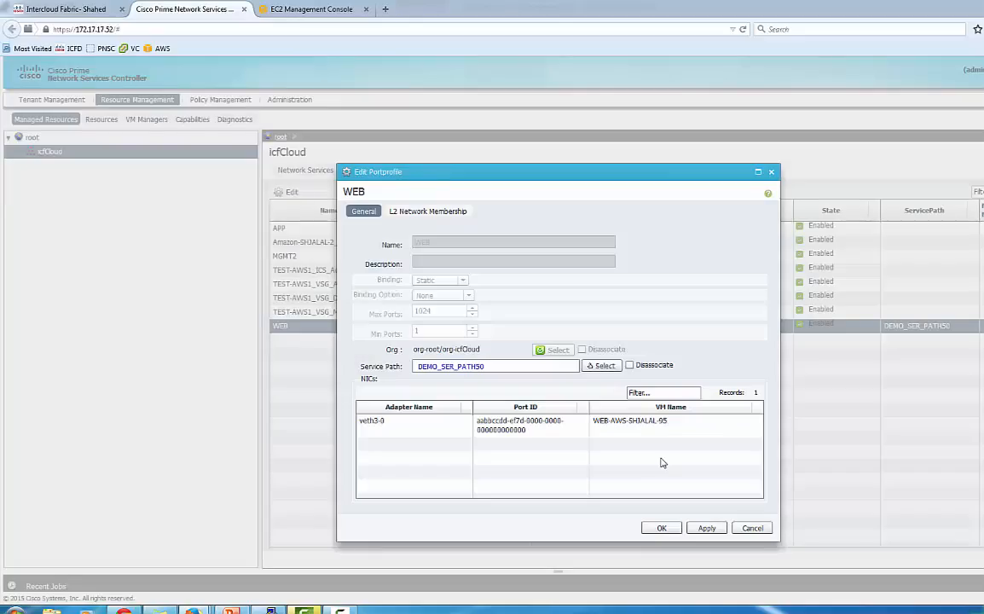
click(700, 529)
click(662, 529)
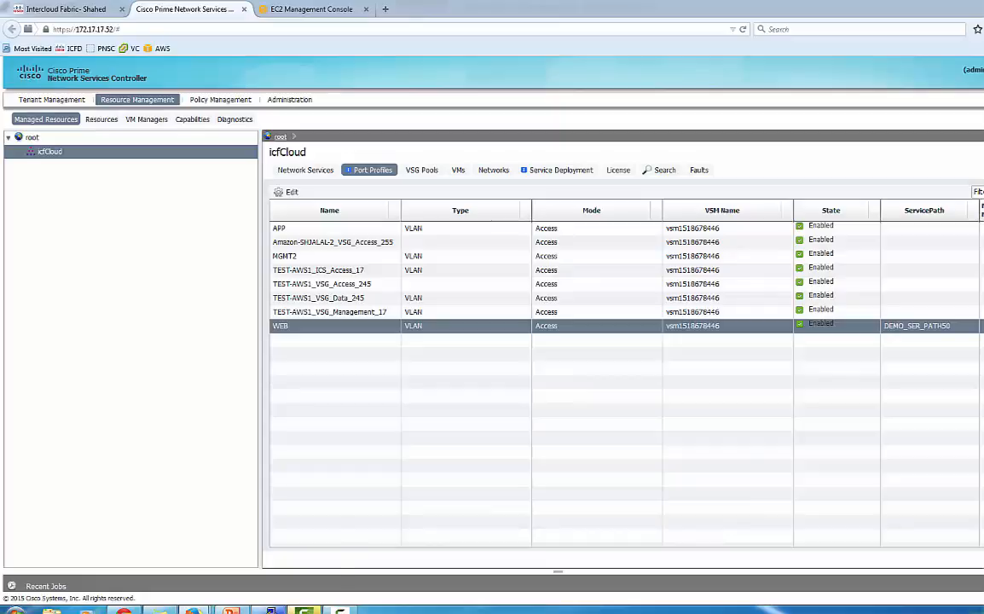
Switch to the VSM's PuTTY session, run "show port-profile name web" again and examine the vservice path lines
click(270, 554)
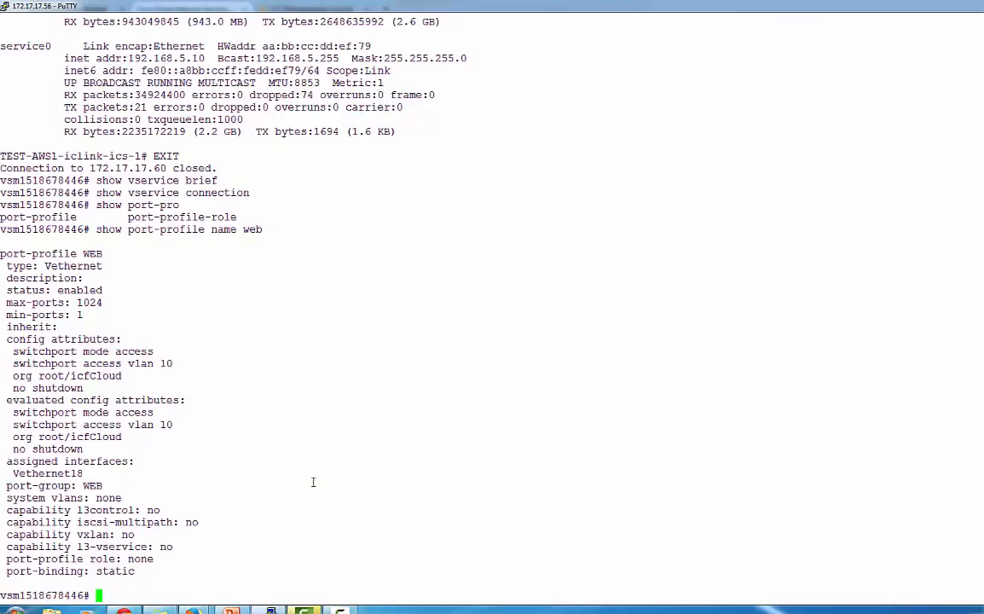
key(Up)
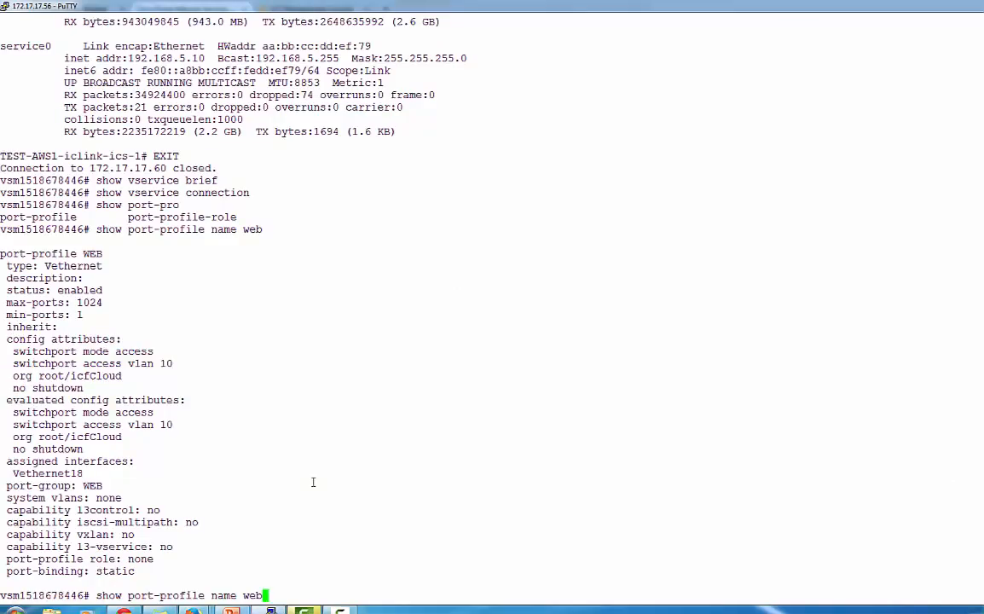
key(Return)
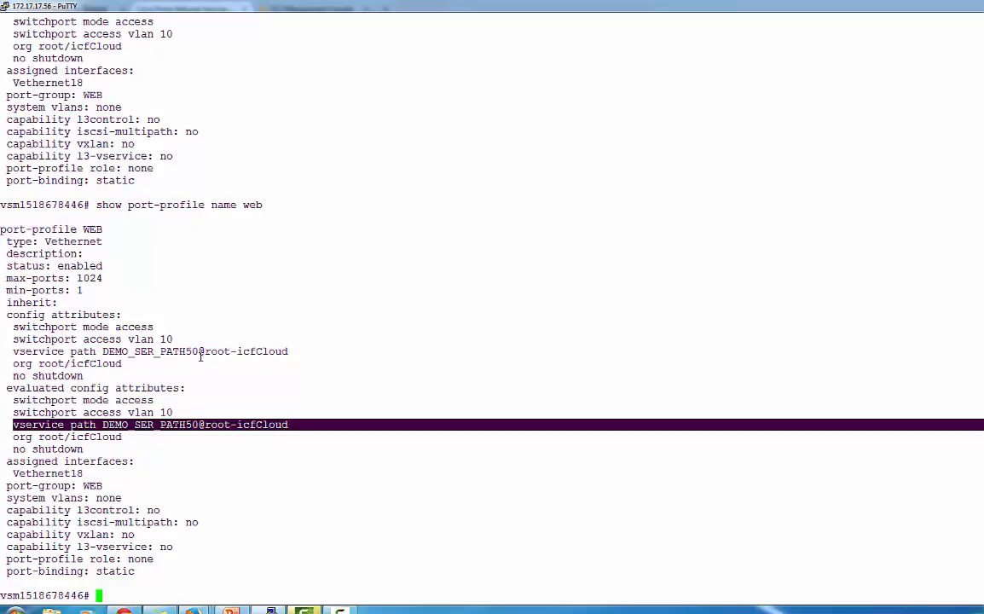
drag(198, 351, 185, 352)
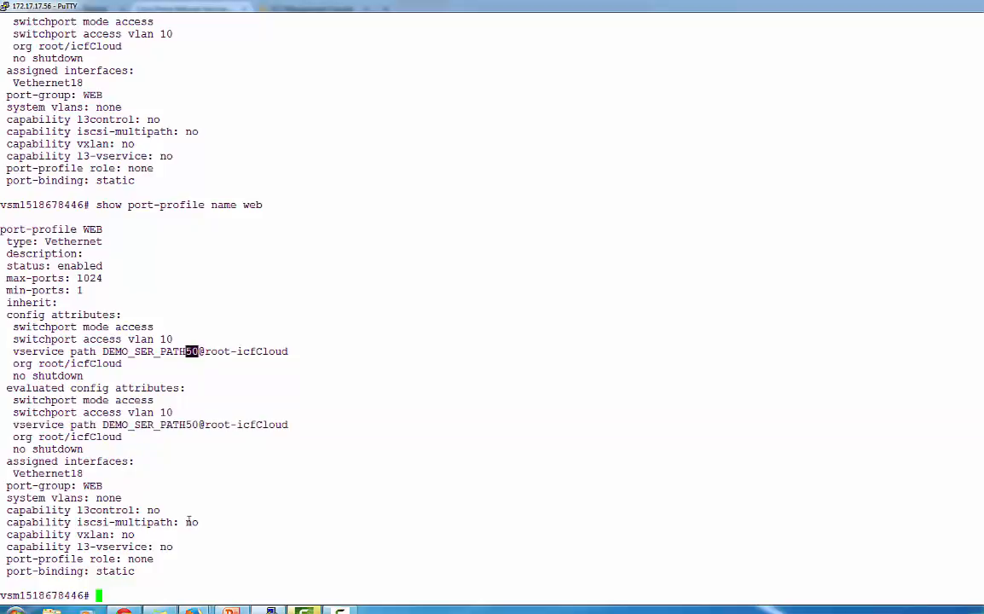
click(189, 522)
Run "show vservice brief" on the VSM and check the state of the AWS-VSG node
text(show vservice )
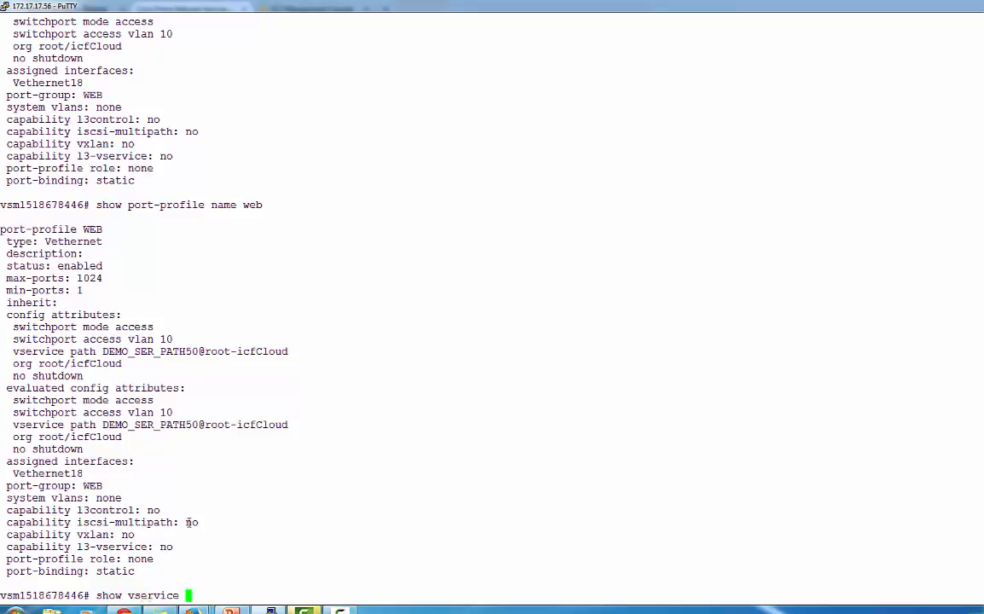
text(brief)
key(Return)
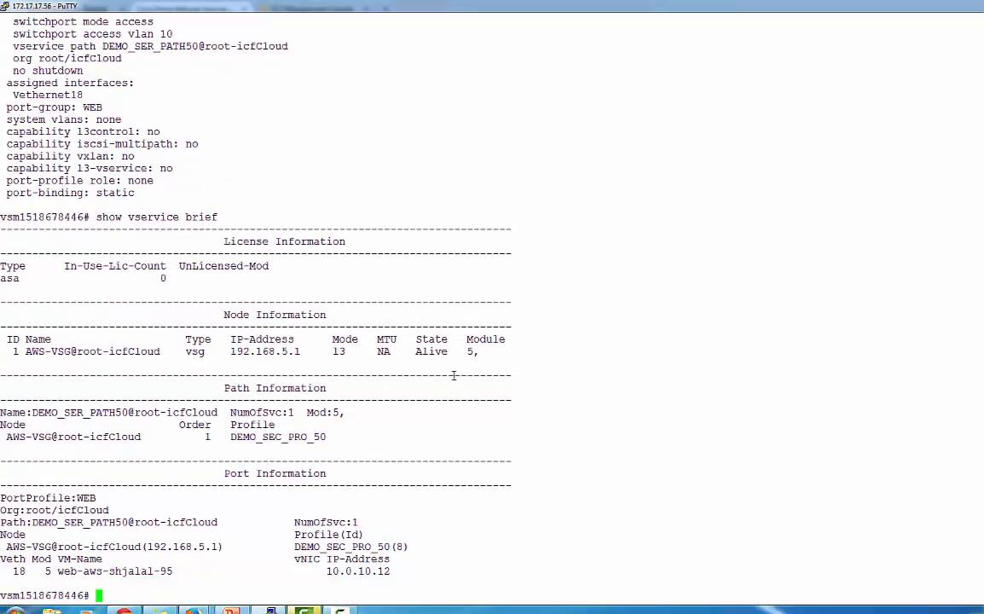
drag(454, 352, 418, 355)
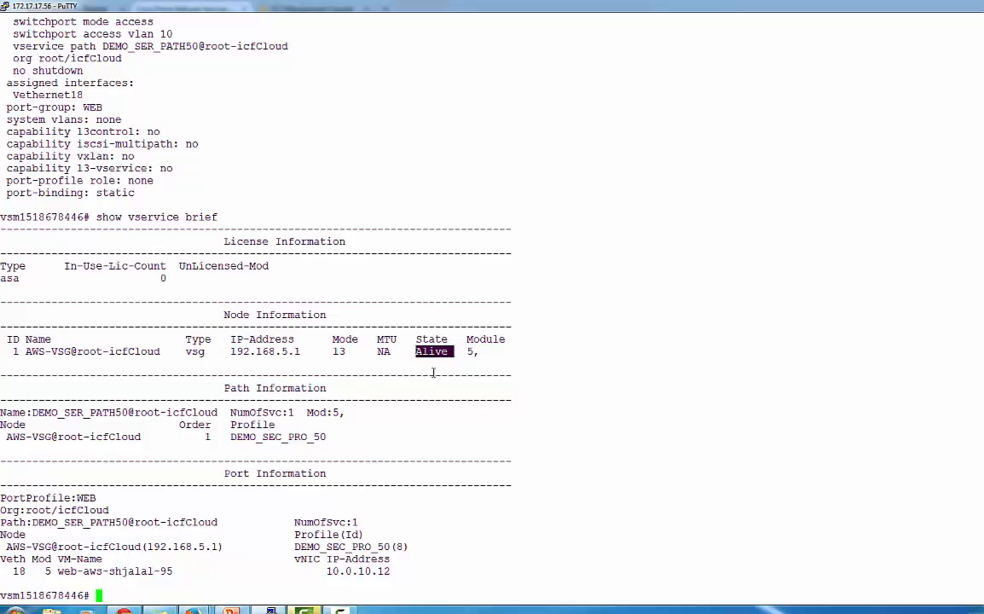
click(371, 488)
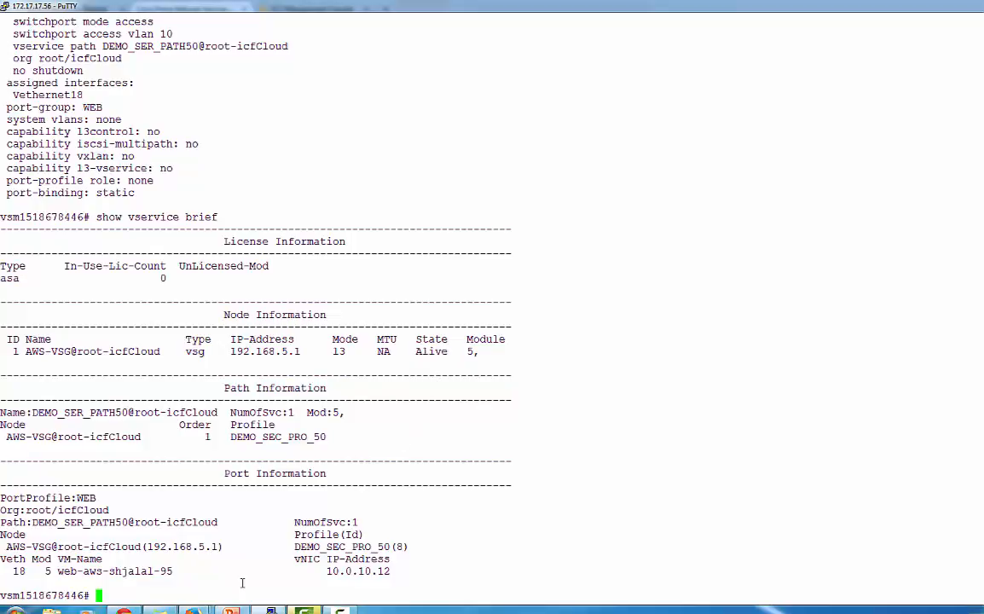
Switch to the vSphere Web Client in Chrome and relaunch the console of the WEB VM ending in 58
mouse_move(123, 611)
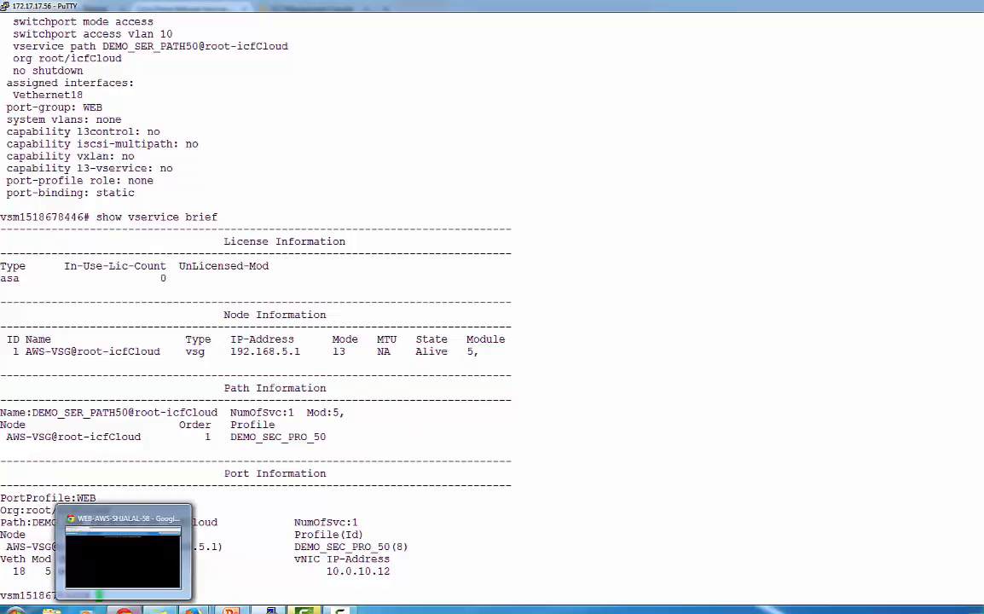
click(132, 573)
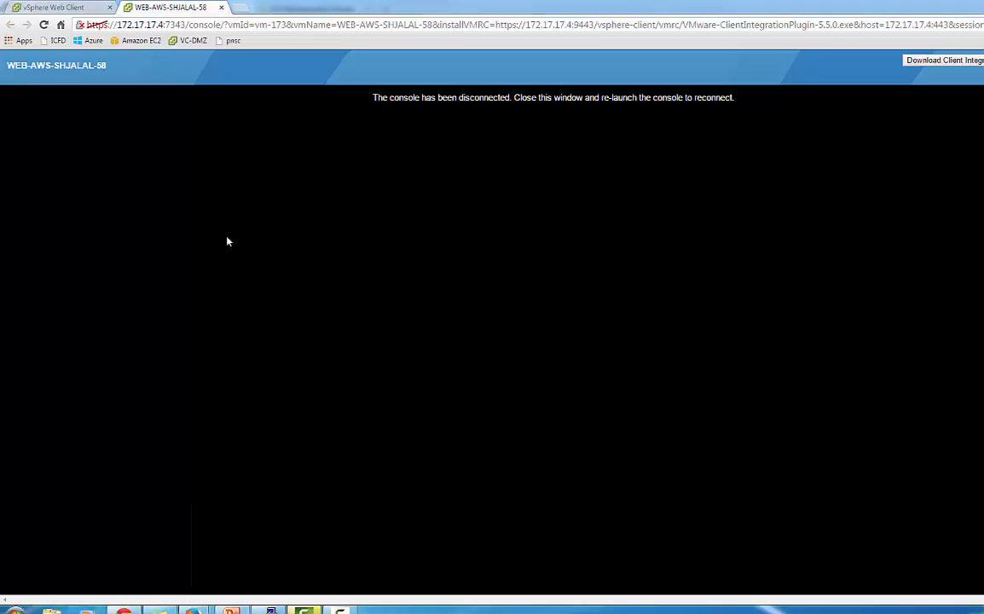
click(43, 24)
click(89, 12)
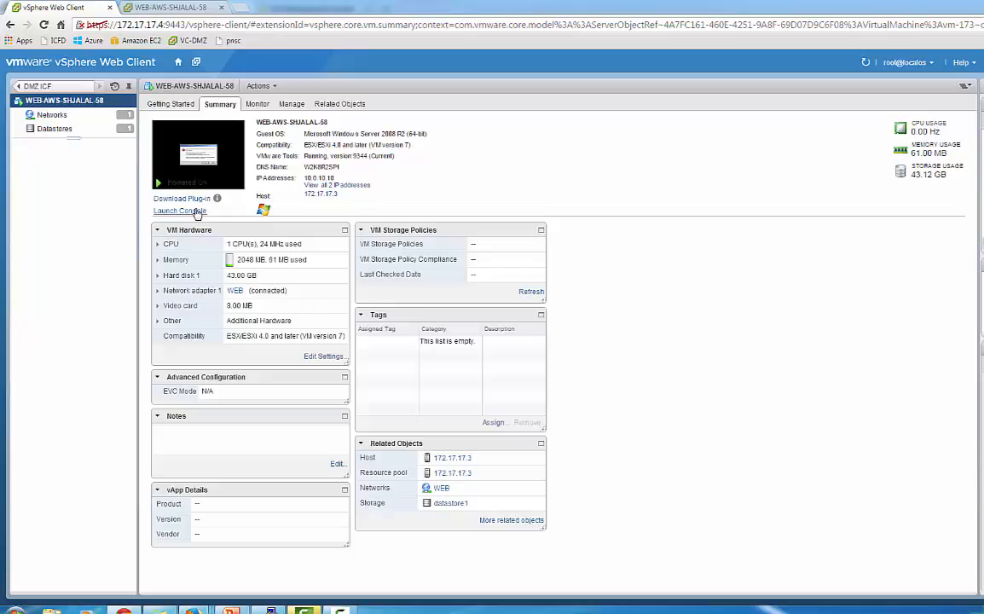
click(180, 210)
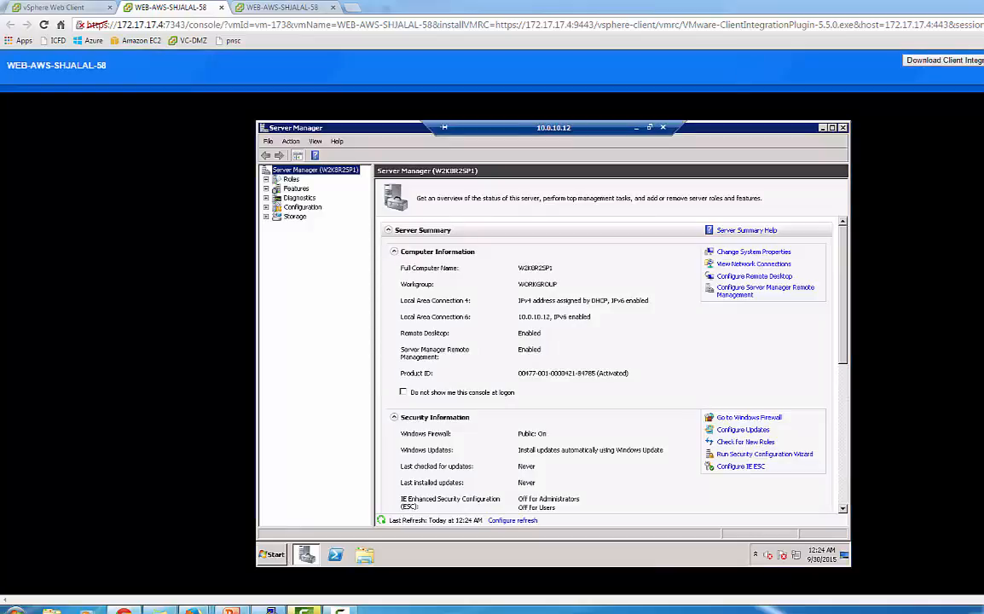
Log off the current Windows session on the WEB VM through its security options screen
key(ctrl+alt+Insert)
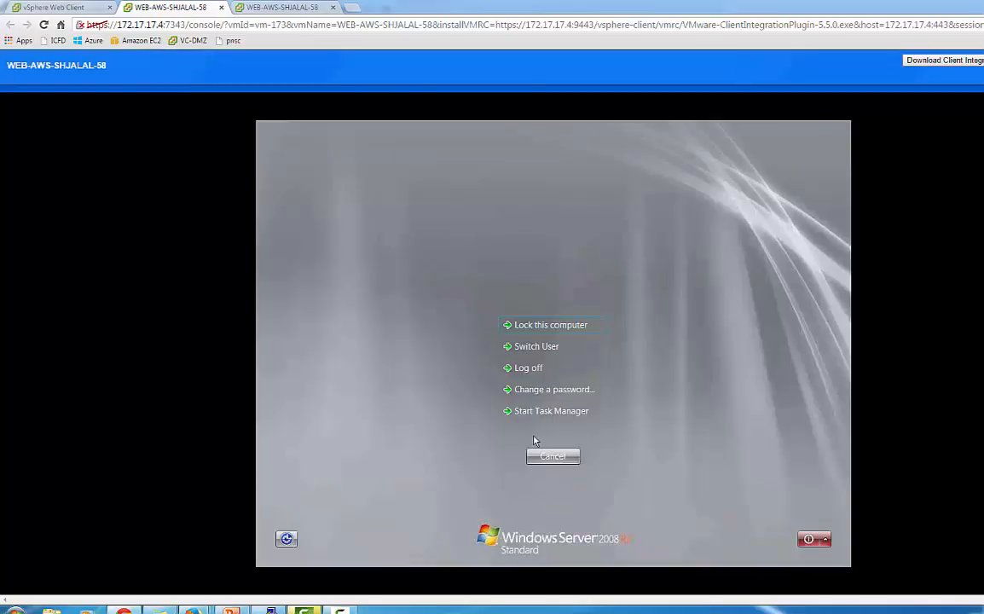
click(543, 459)
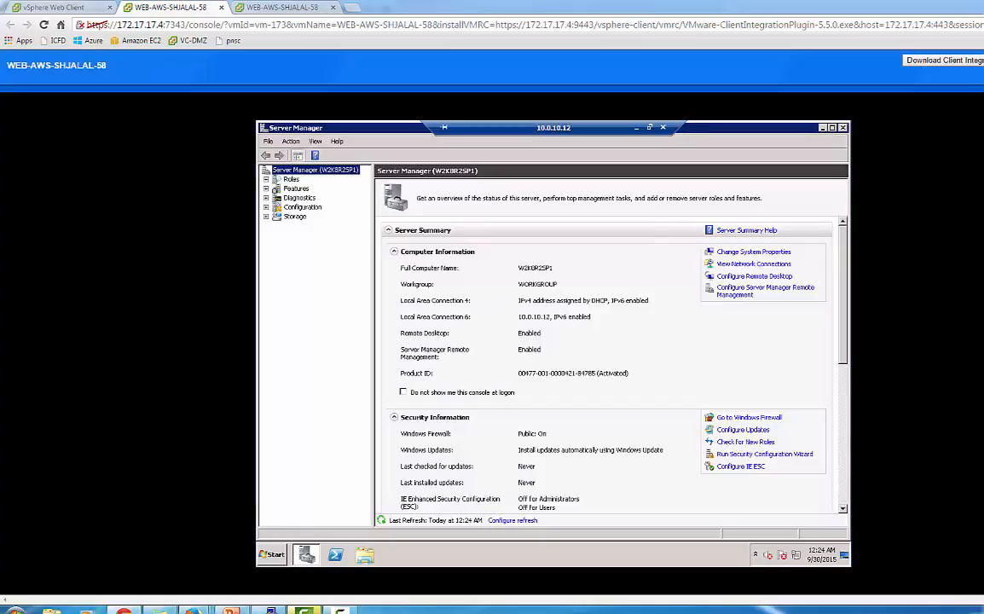
key(ctrl+alt+Delete)
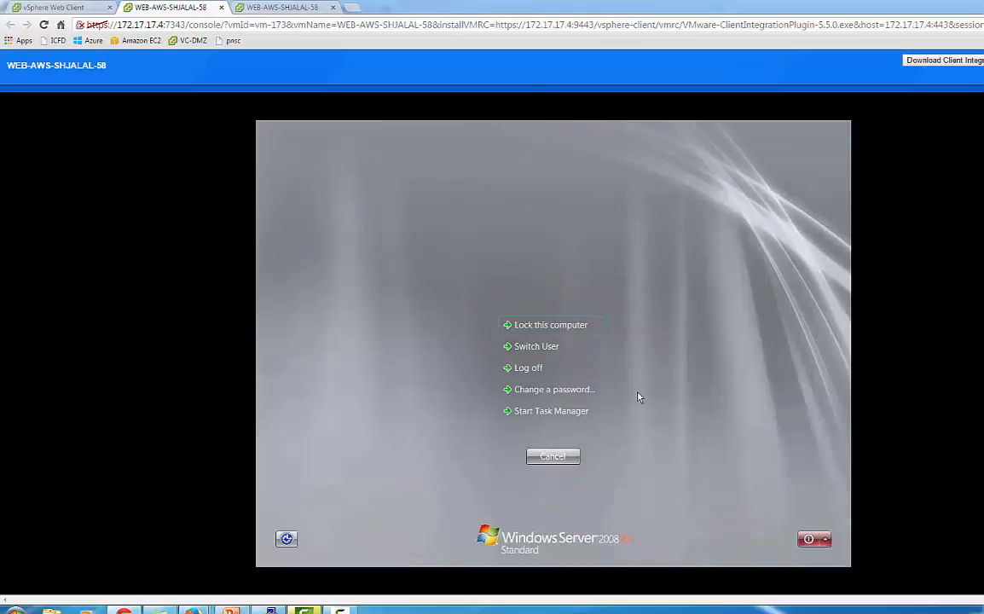
click(531, 370)
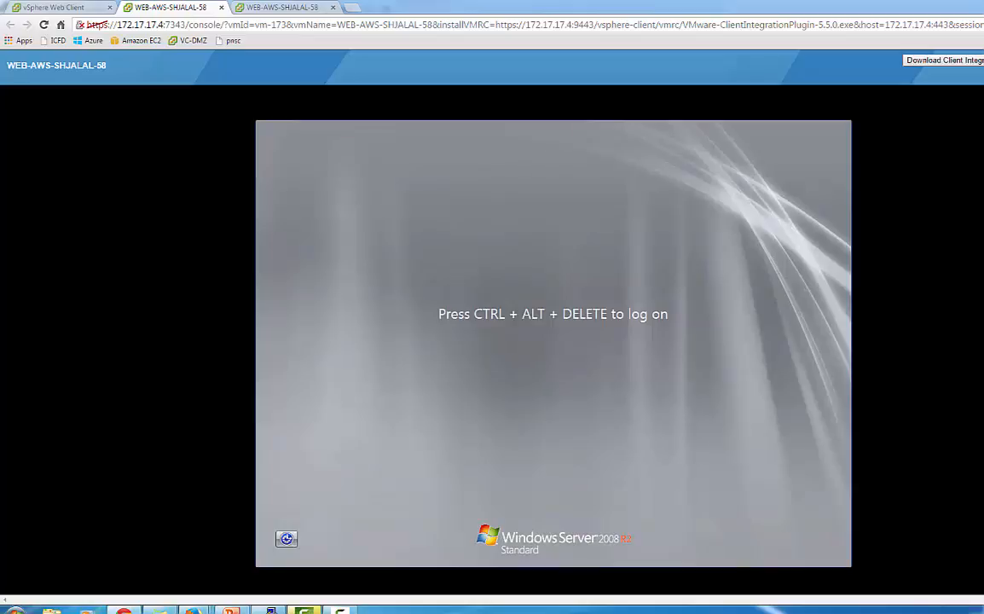
Log on to the WEB VM with the Administrator account, entering the account password
key(ctrl+alt+Delete)
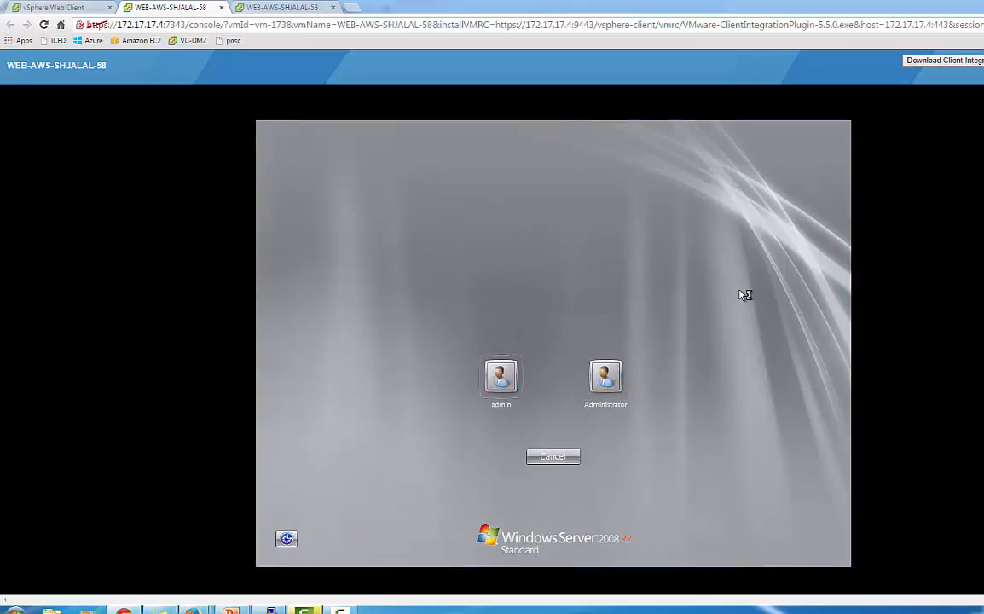
click(606, 376)
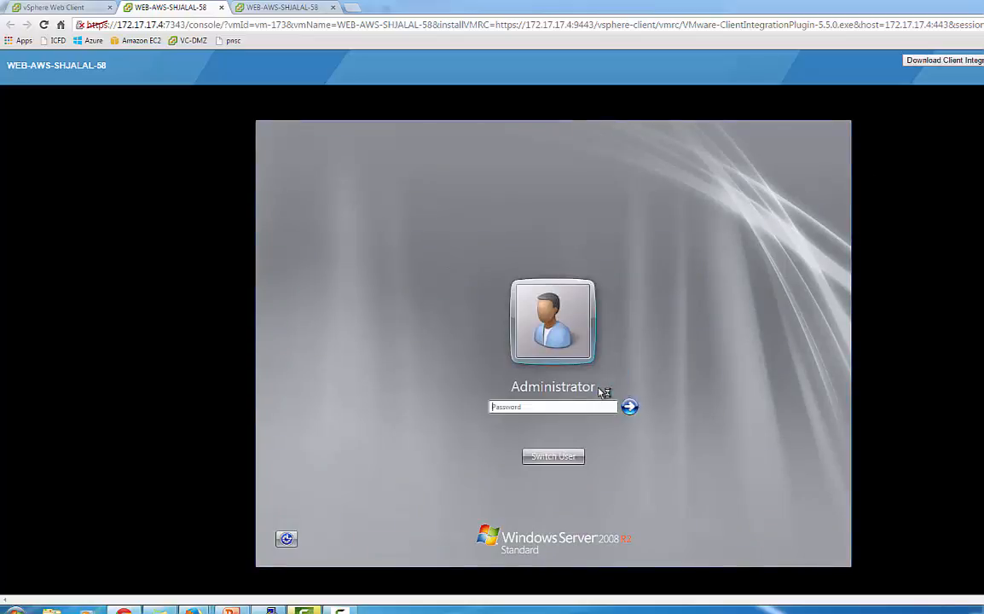
click(557, 407)
text(Password)
click(629, 409)
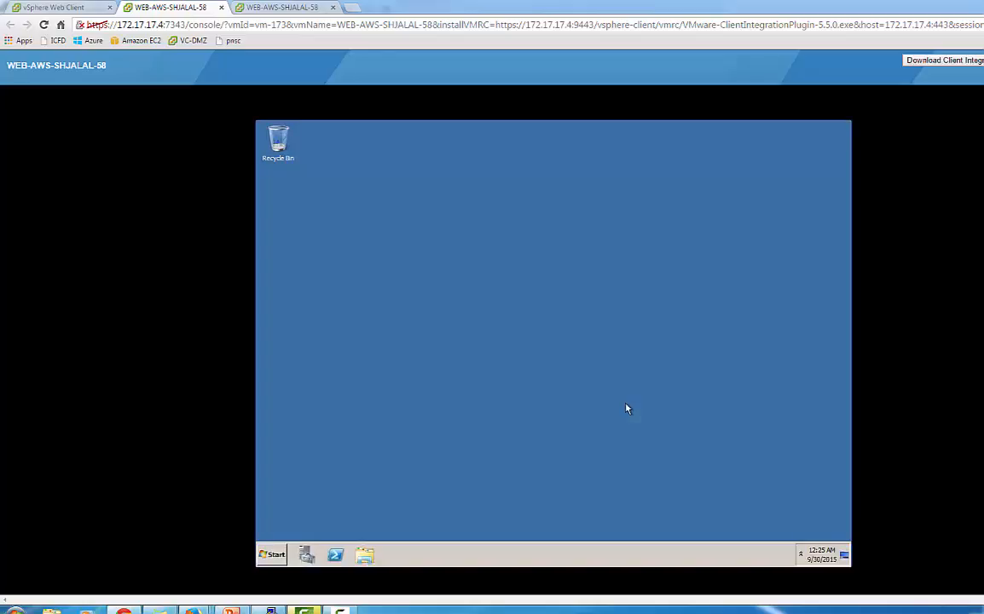
Open a Command Prompt on the WEB VM and run ipconfig to check its IP configuration
click(284, 556)
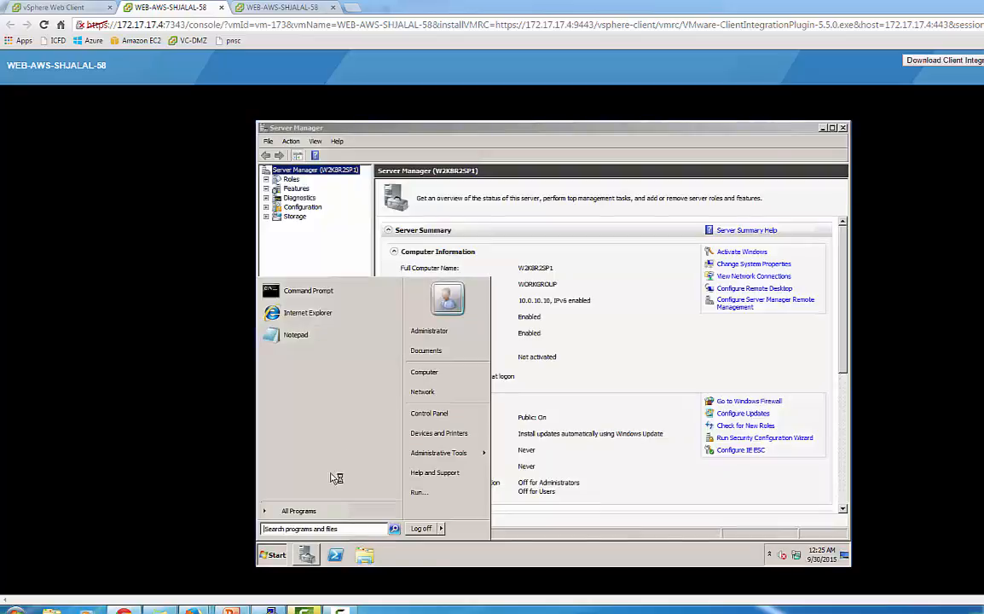
click(339, 293)
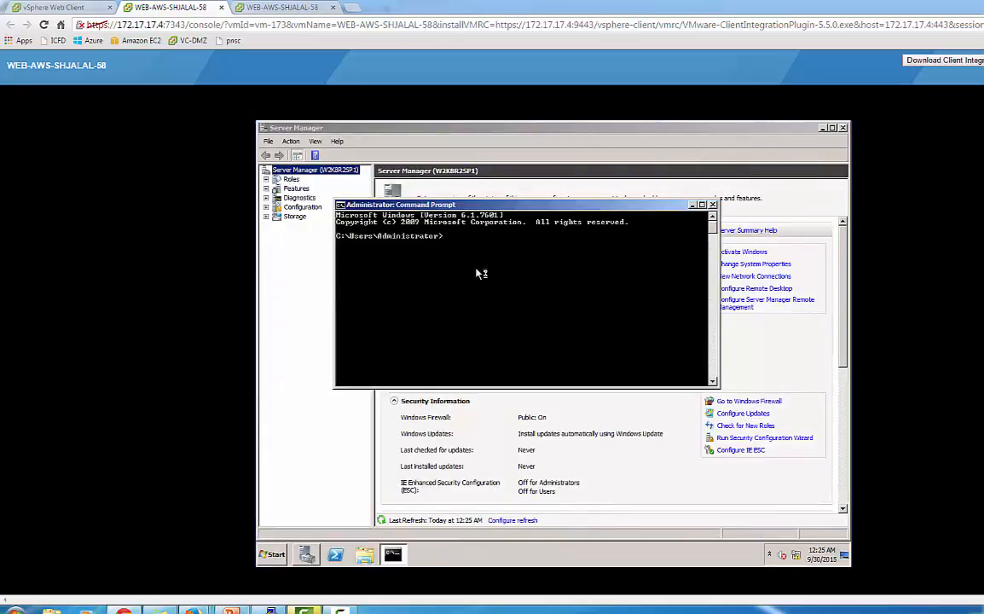
text(ipconfig)
key(Return)
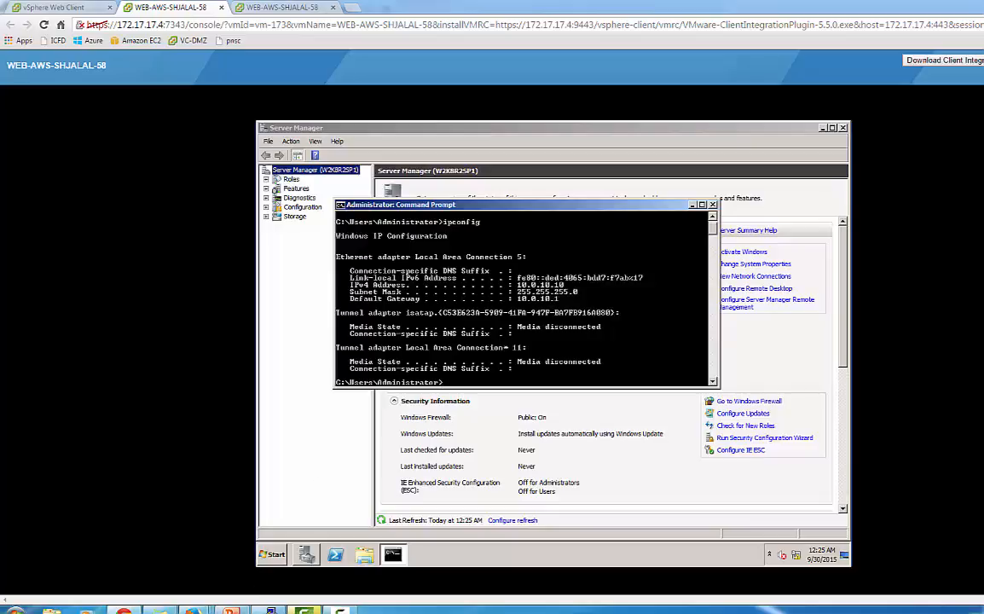
Switch to the PowerPoint presentation and review the Compute Firewall topology diagram on slide 39
click(230, 611)
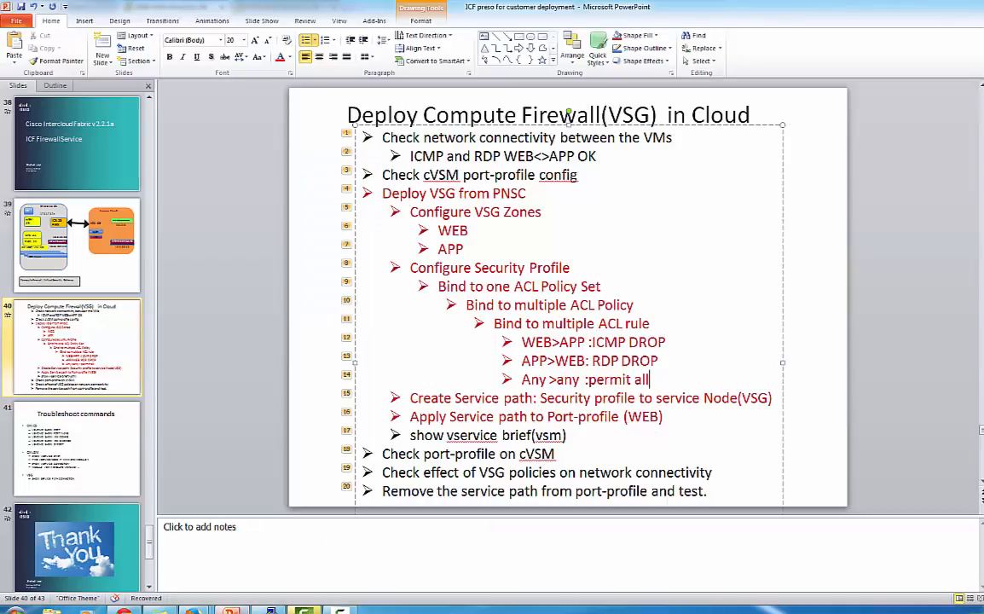
click(121, 246)
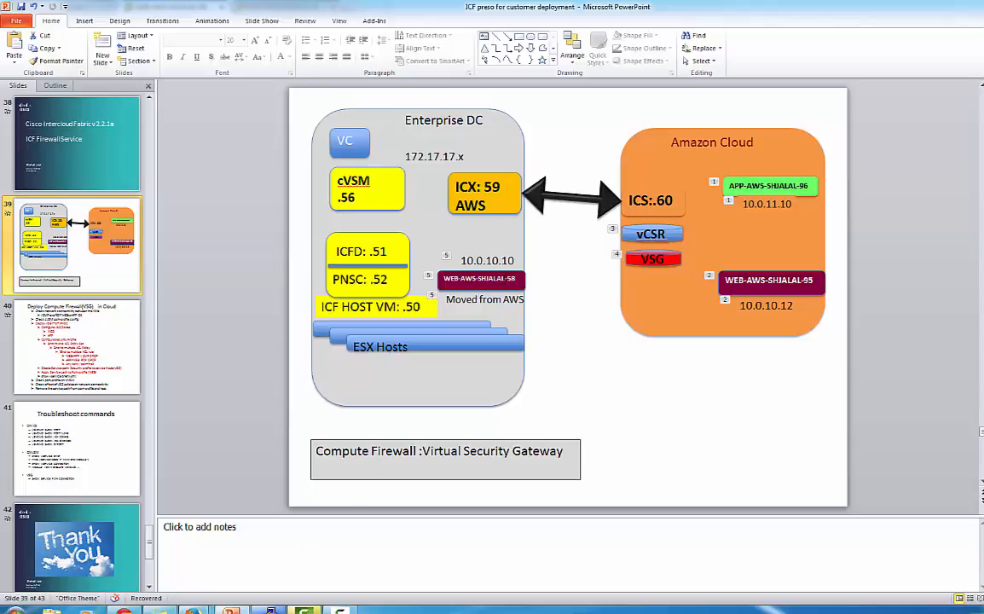
mouse_move(194, 611)
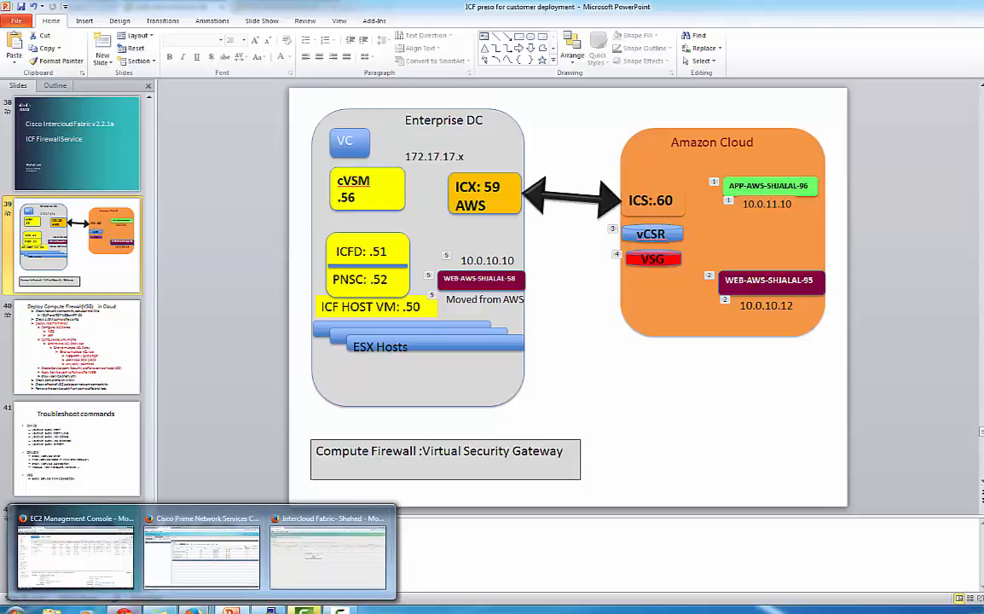
On the WEB-AWS-SHJALAL-58 console, start a Remote Desktop connection to 10.0.10.12 as Administrator, entering the account password
click(124, 611)
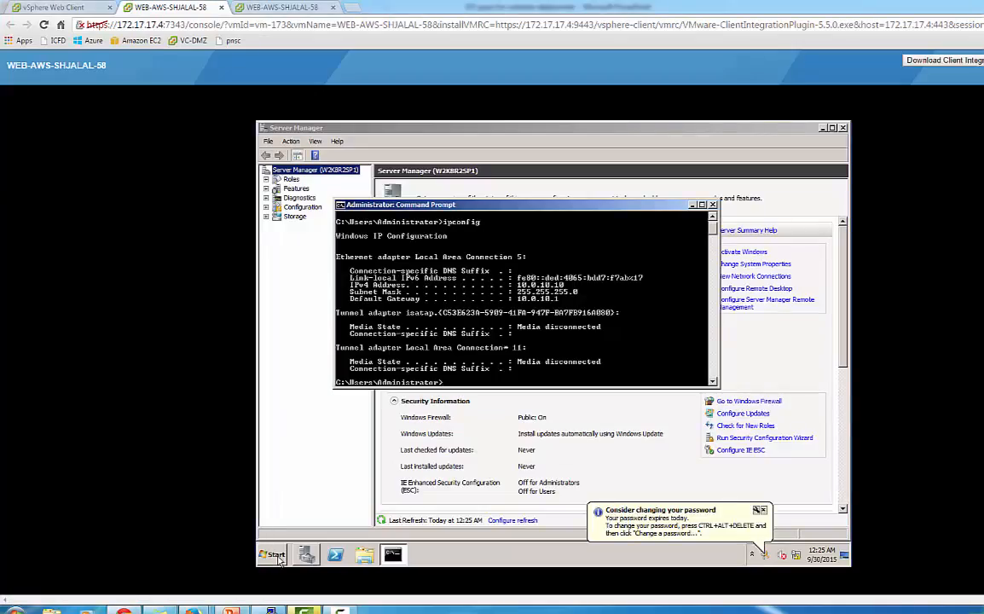
click(275, 555)
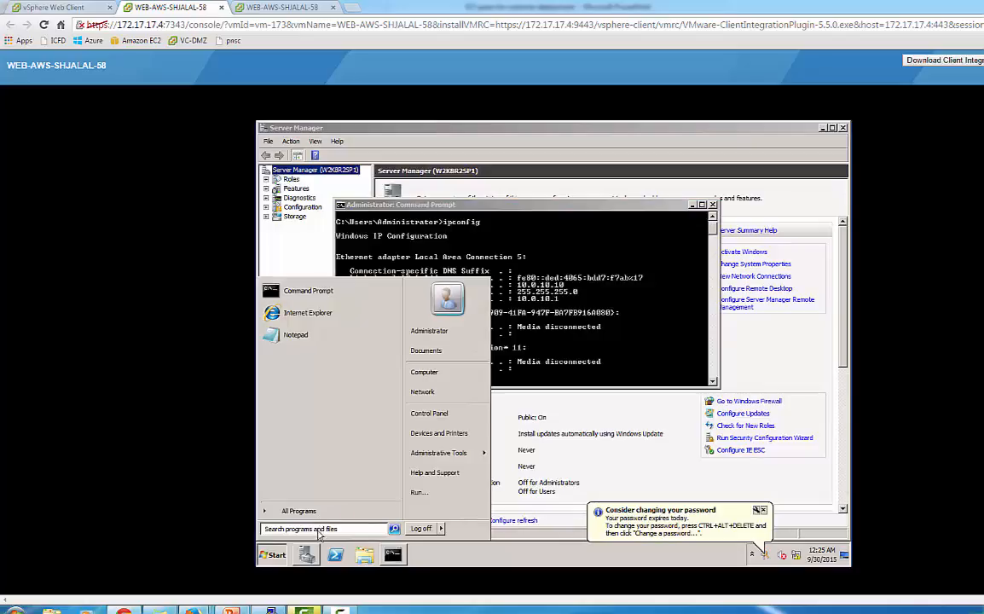
text(m)
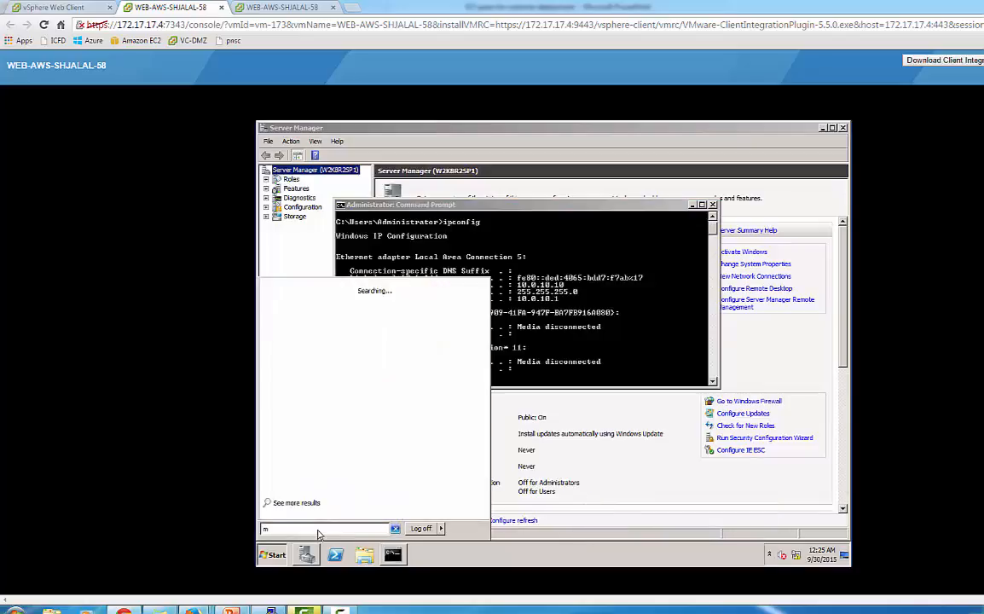
text(stsc)
key(Return)
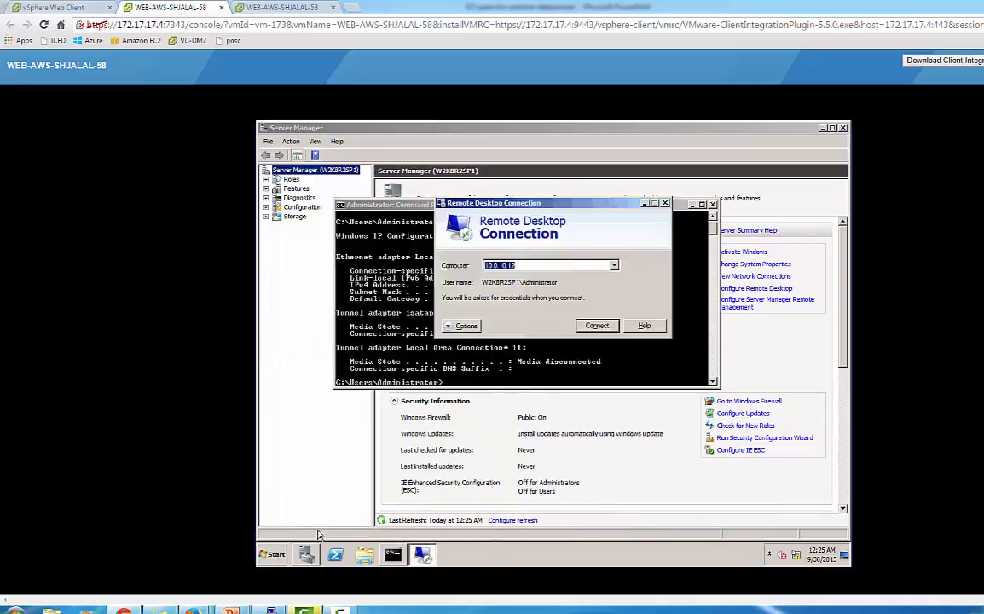
click(597, 326)
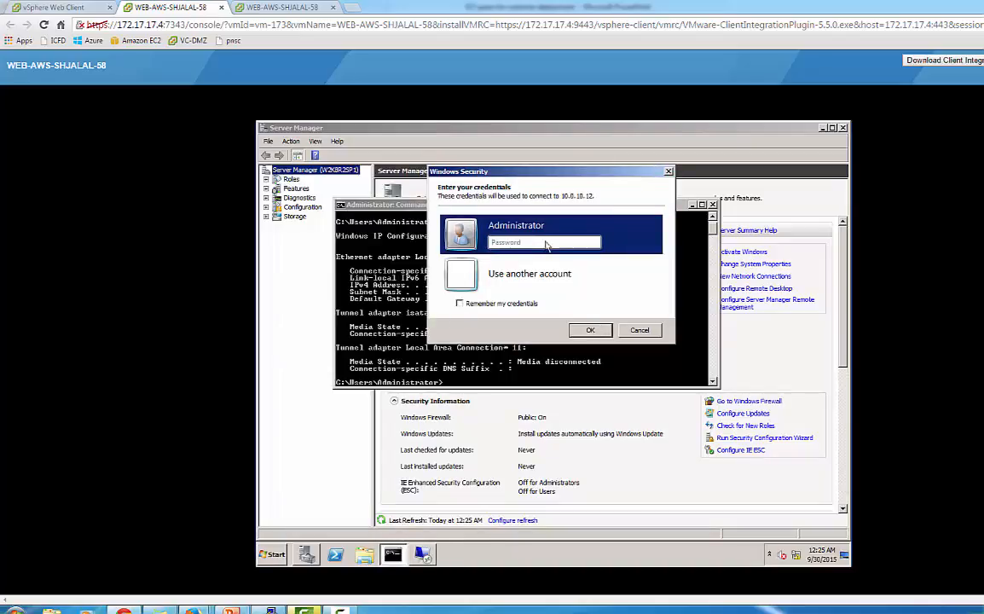
text(******)
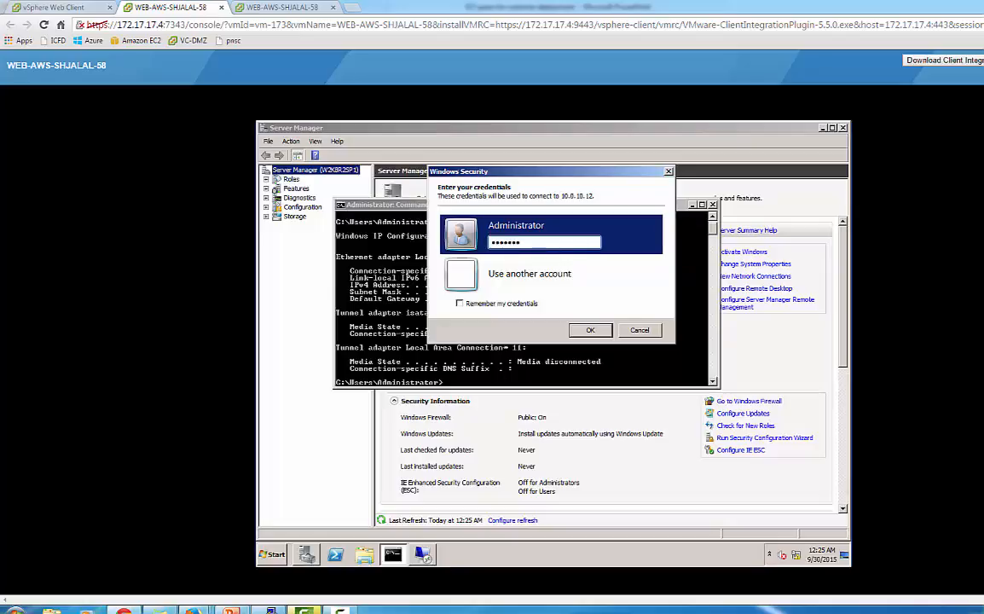
text(*)
click(599, 330)
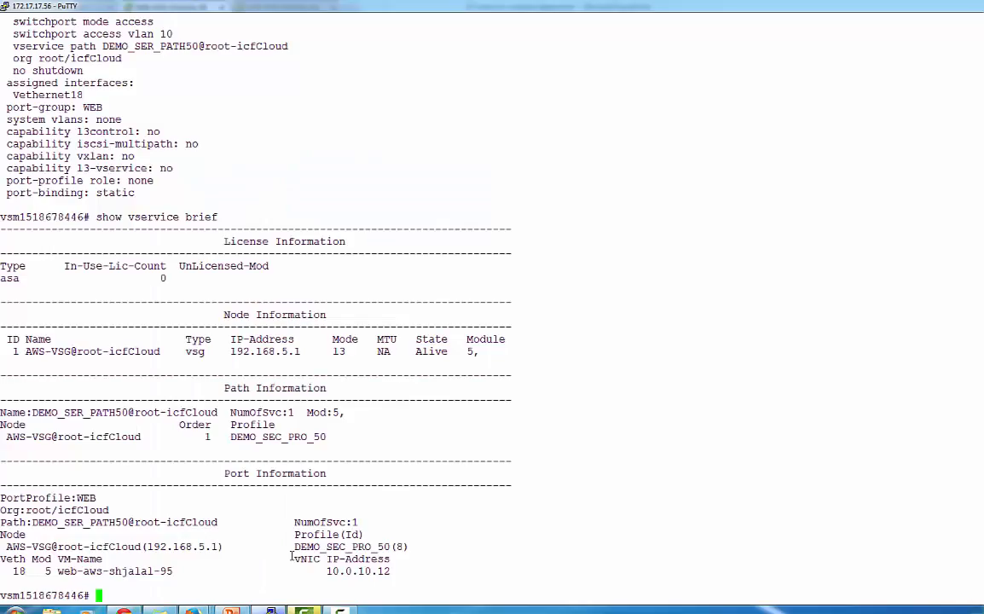
In the cVSM PuTTY session, run show vservice connection and examine the RDP entry from 10.0.10.10 to 10.0.10.12
text(show vservice )
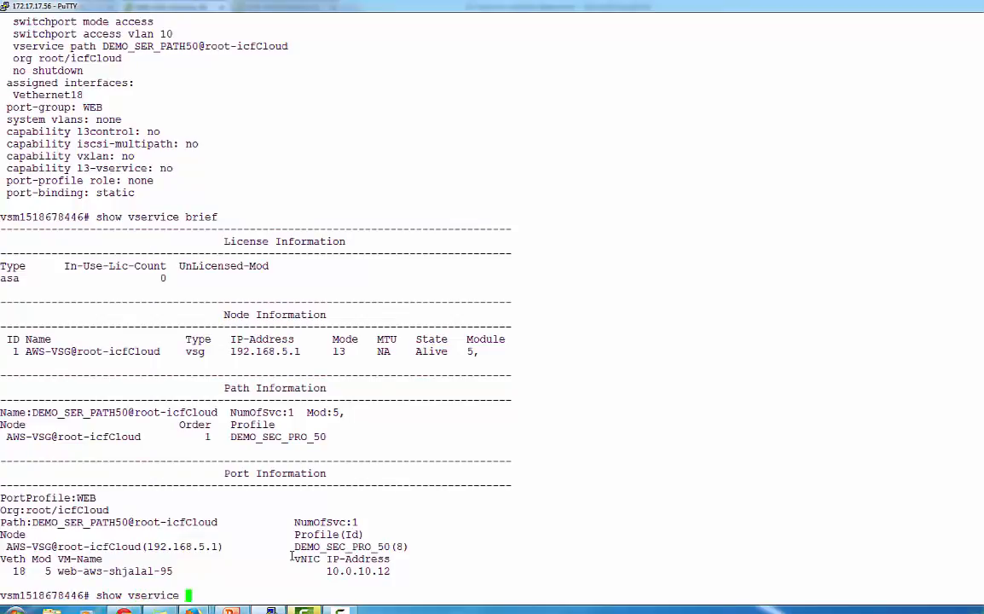
text(connection)
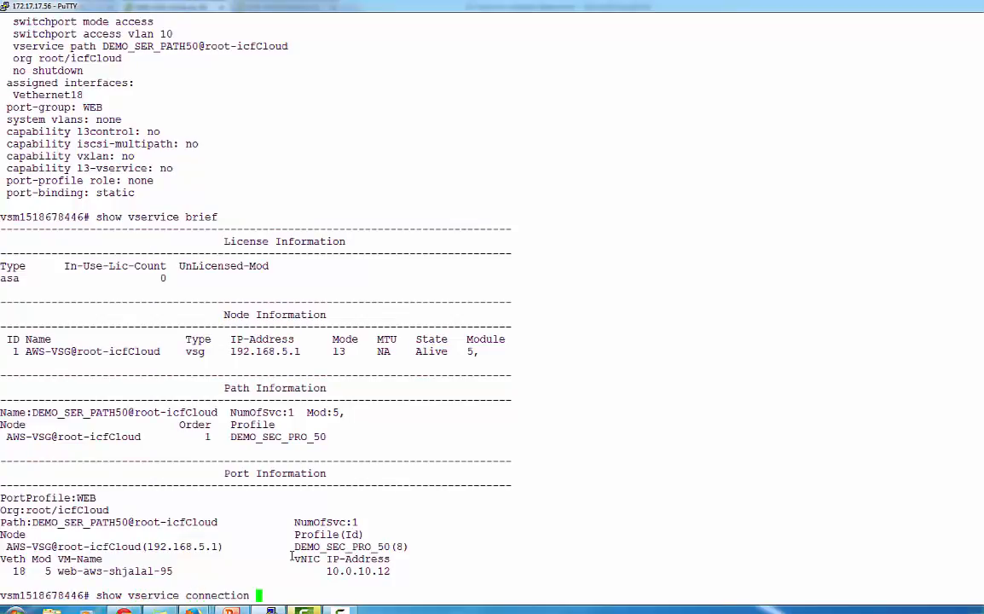
key(Return)
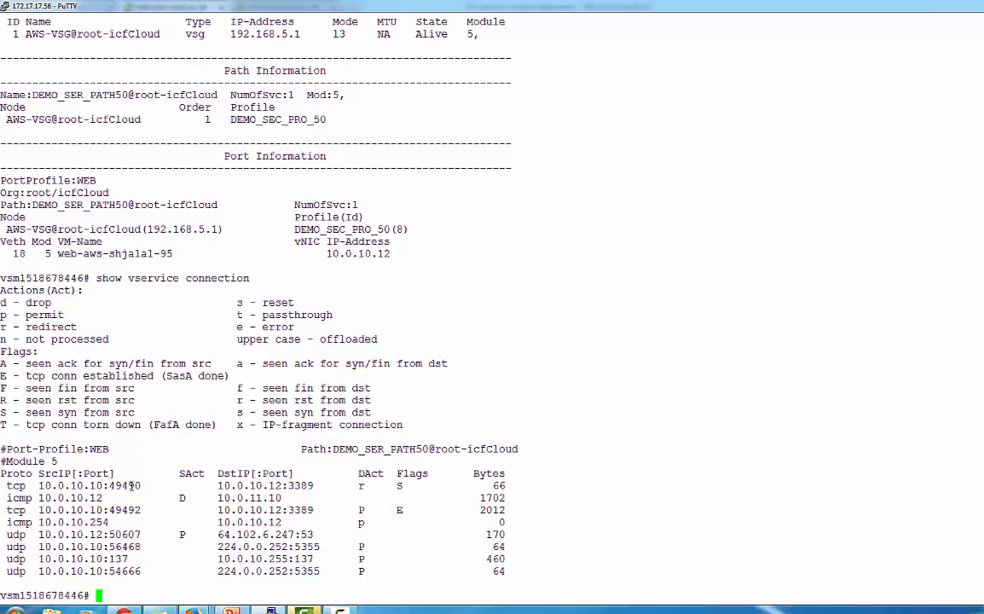
drag(106, 485, 84, 485)
drag(277, 485, 256, 485)
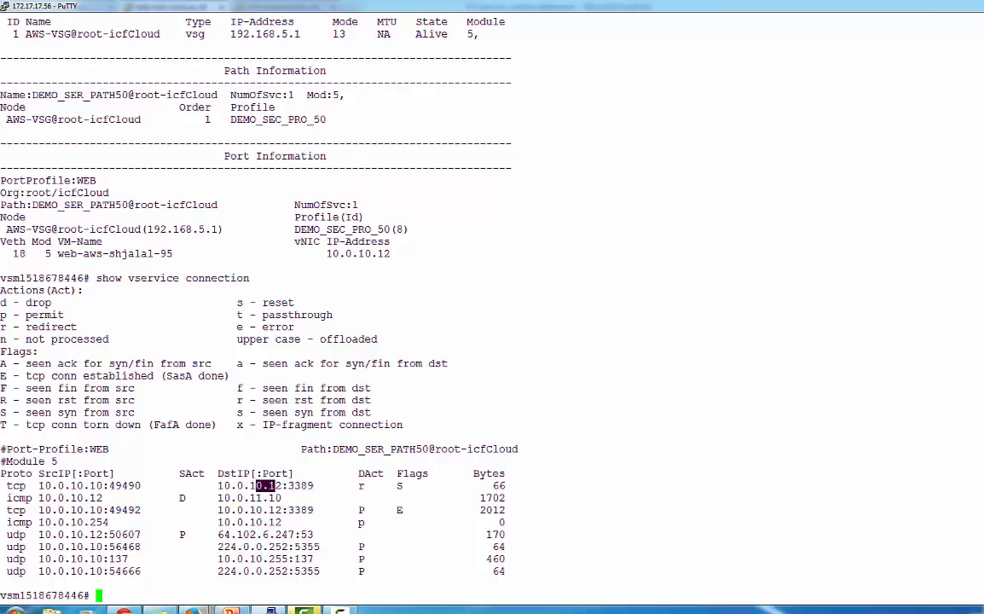
Return to the WEB VM console, accept the untrusted certificate for 10.0.10.12, and check the topology diagram in PowerPoint while it connects
key(alt+Tab)
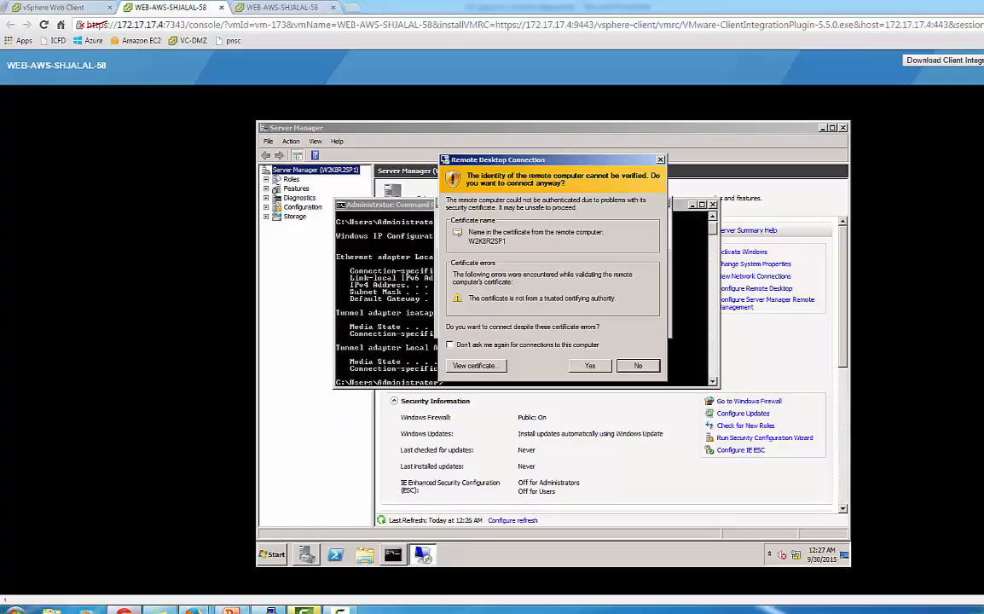
click(591, 367)
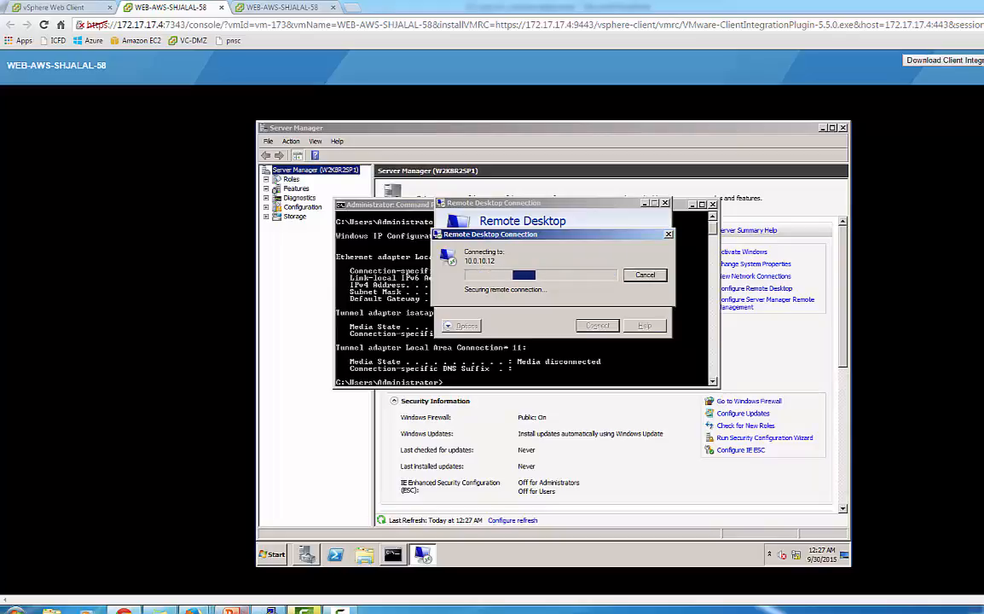
click(230, 610)
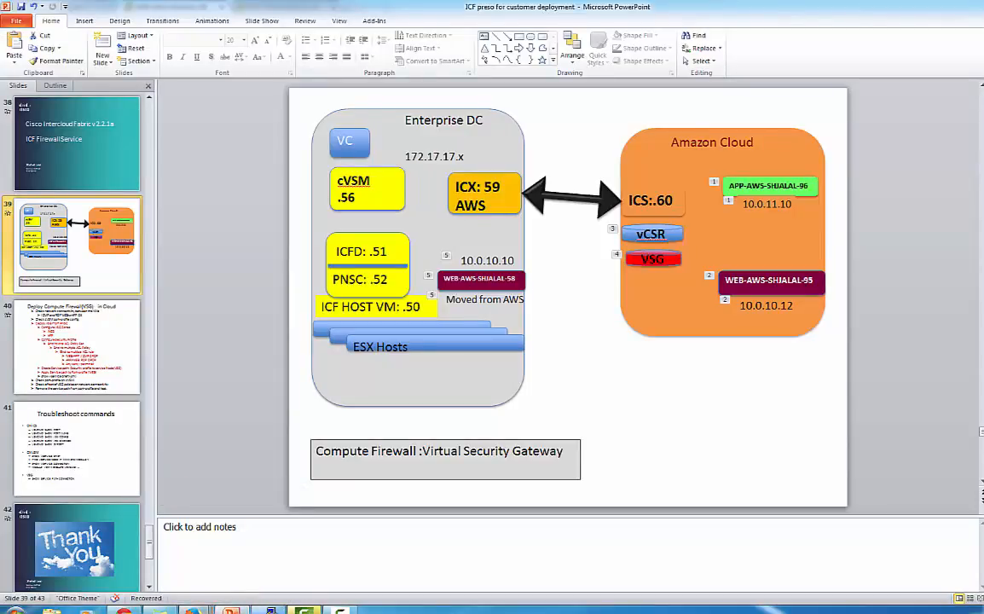
click(195, 611)
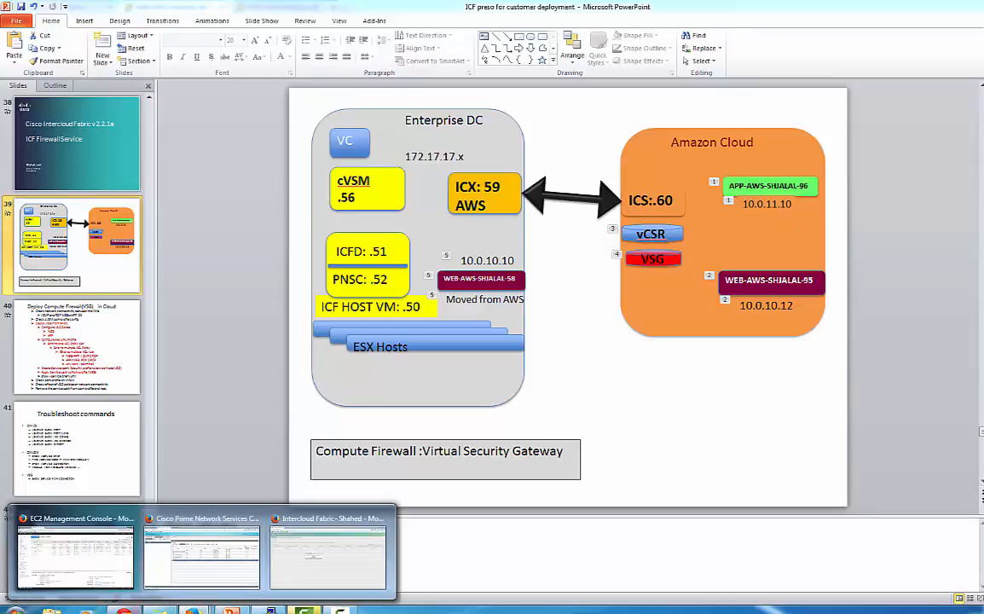
click(122, 550)
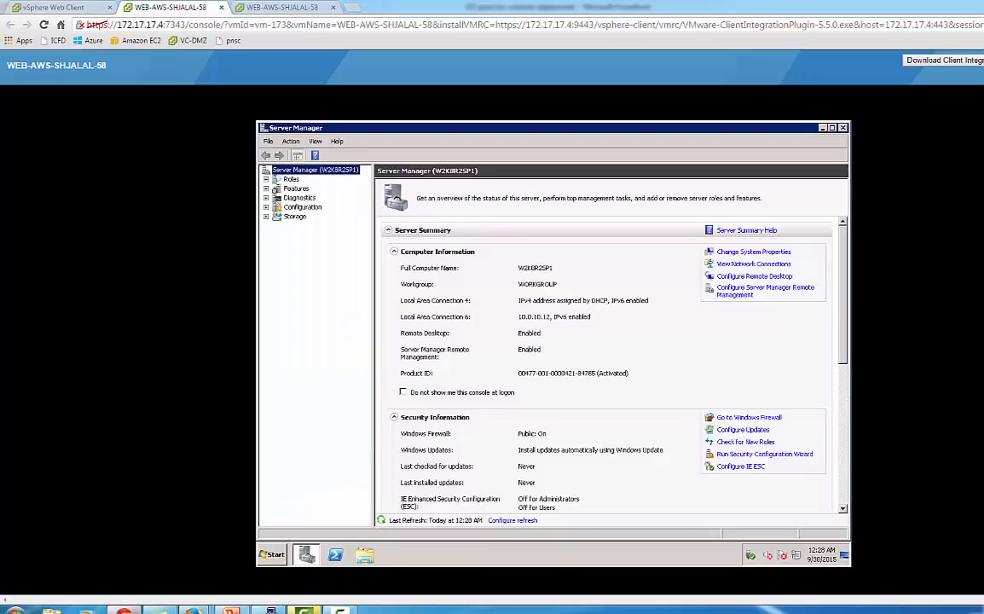
Open a maximized Command Prompt on the 10.0.10.12 VM, run ipconfig, and ping the APP VM at 10.0.11.10
click(277, 559)
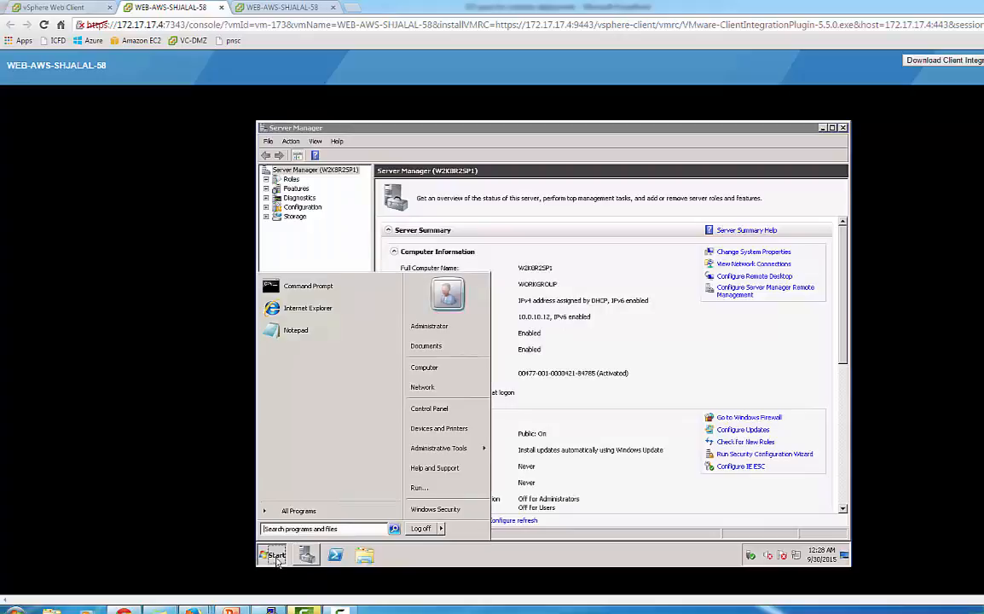
click(361, 287)
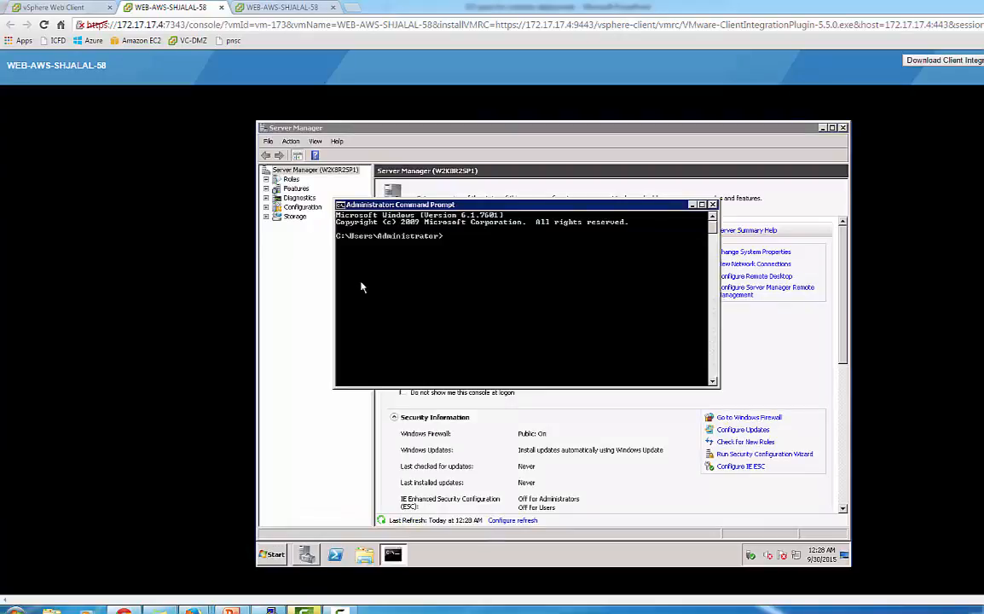
click(702, 205)
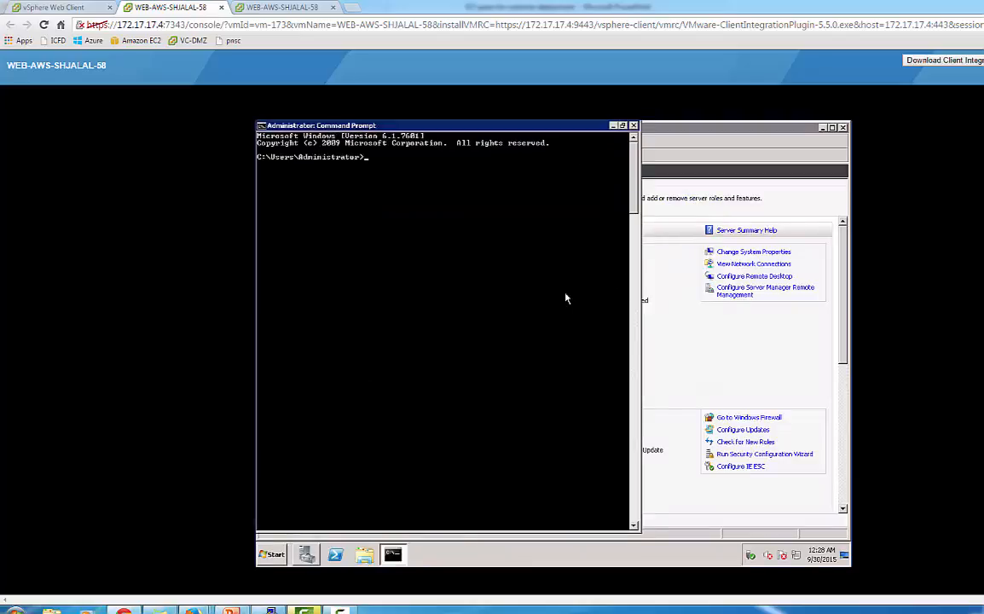
text(ipconfig)
key(Return)
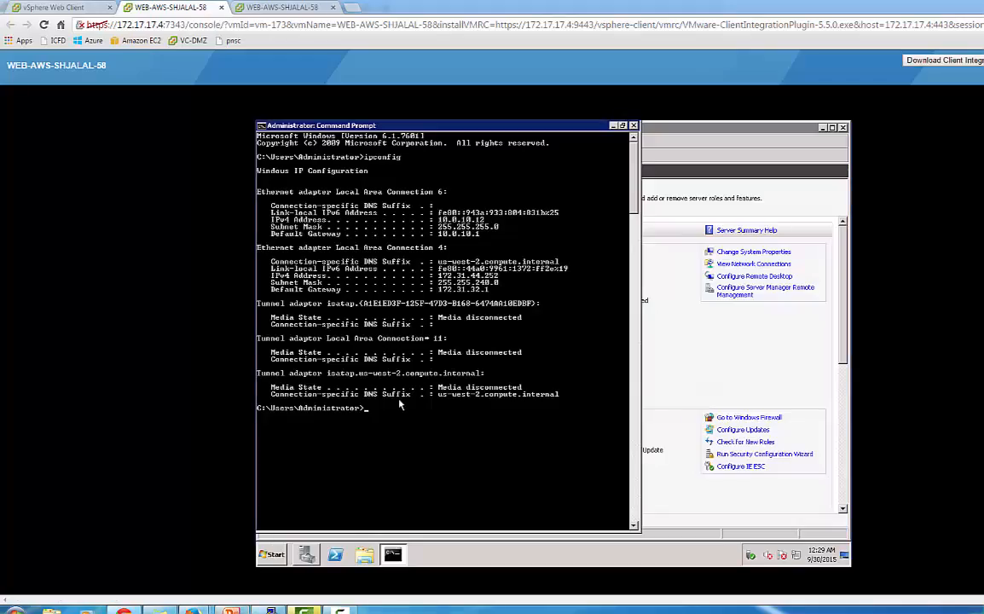
text(ing 10.0.11.10)
key(Return)
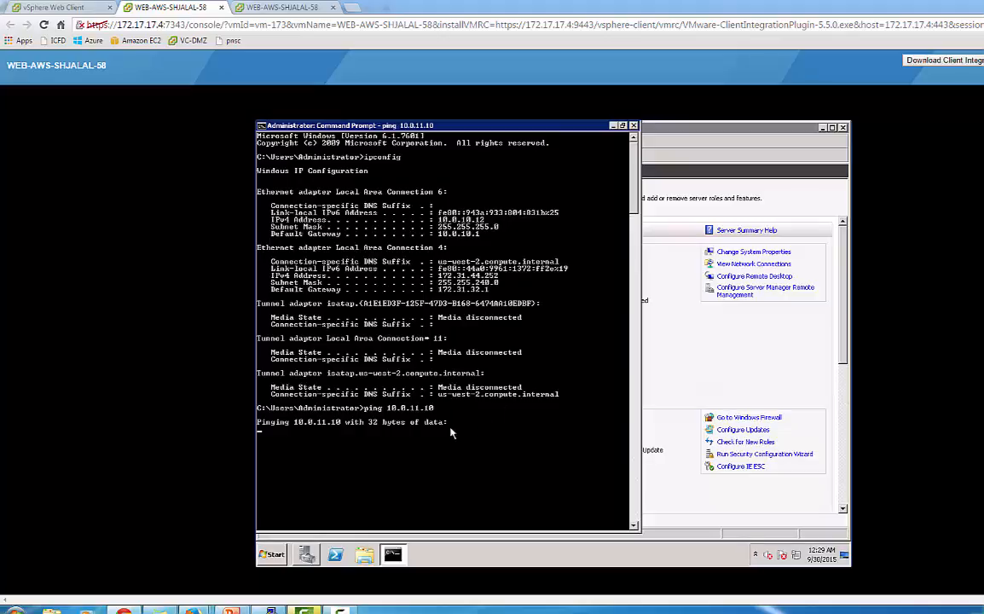
Switch to the cVSM PuTTY session, rerun show vservice connection, and examine the ICMP entry from 10.0.10.12 to 10.0.11.10
click(263, 609)
click(300, 501)
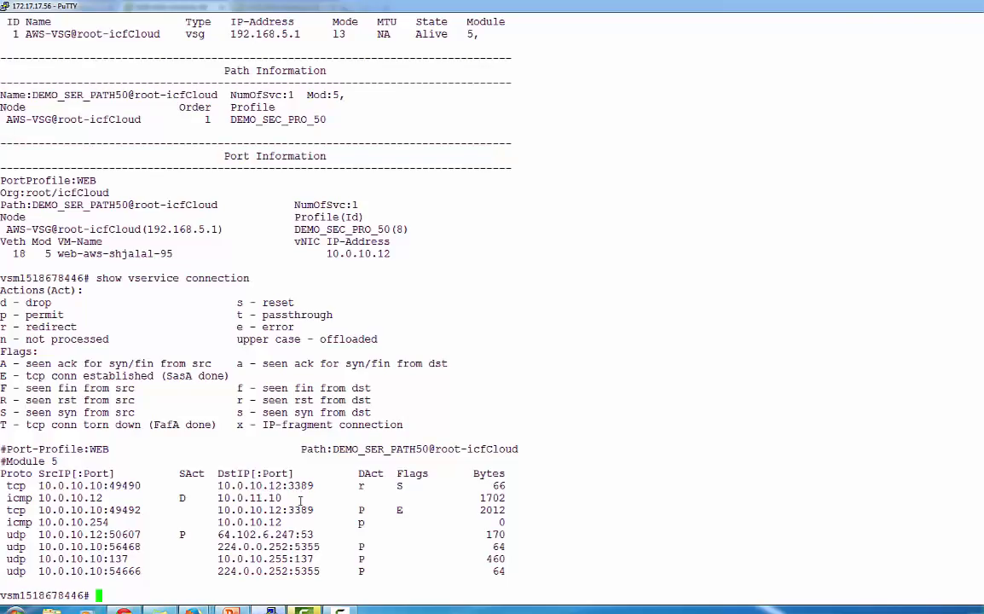
key(Up)
key(Return)
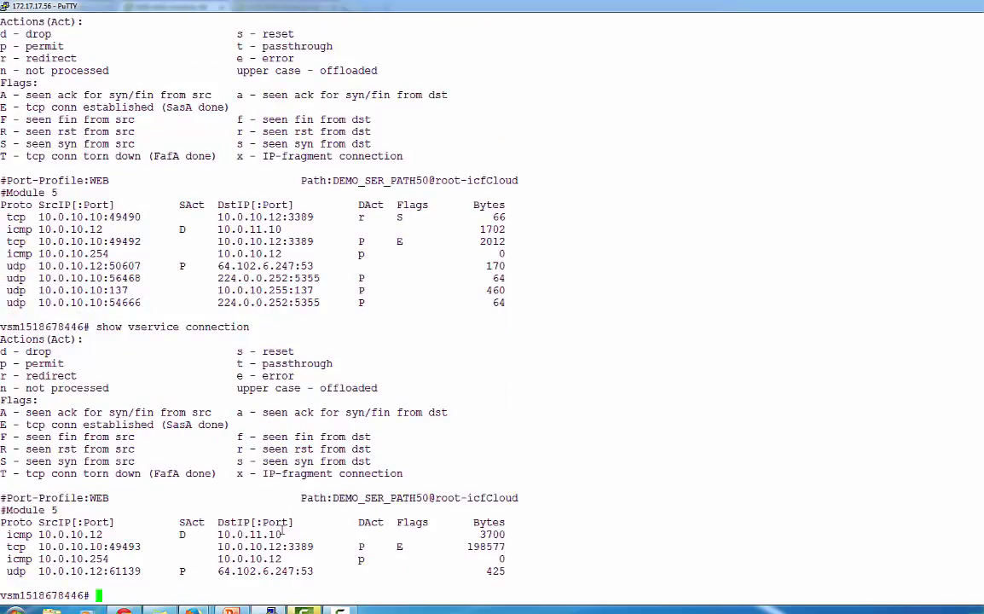
drag(280, 534, 250, 534)
click(91, 533)
Back on the 10.0.10.12 VM, run mstsc and connect to 10.0.11.10 as Administrator, entering the account password
mouse_move(123, 611)
click(324, 580)
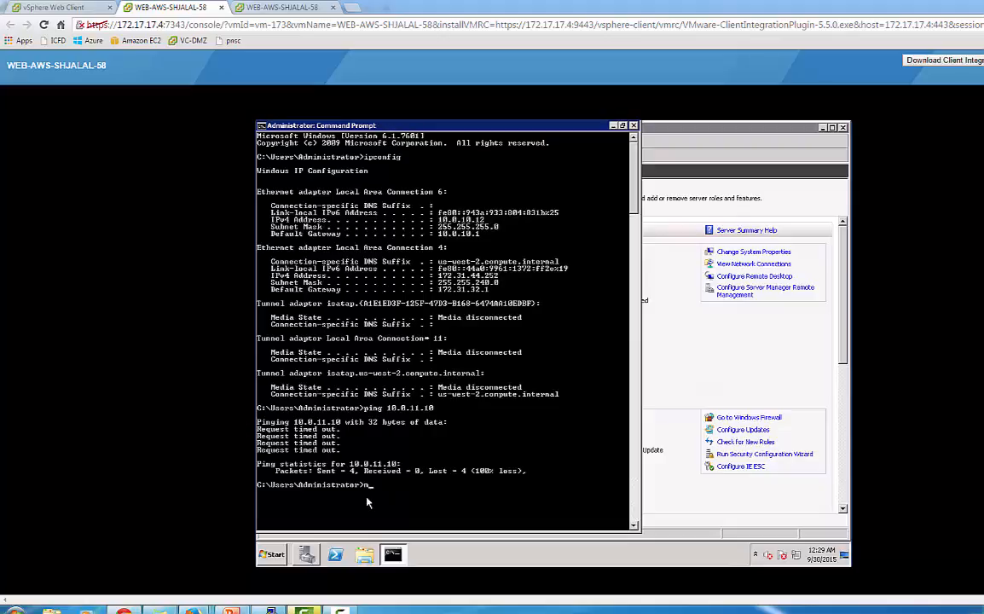
text(msts)
text(c)
key(Return)
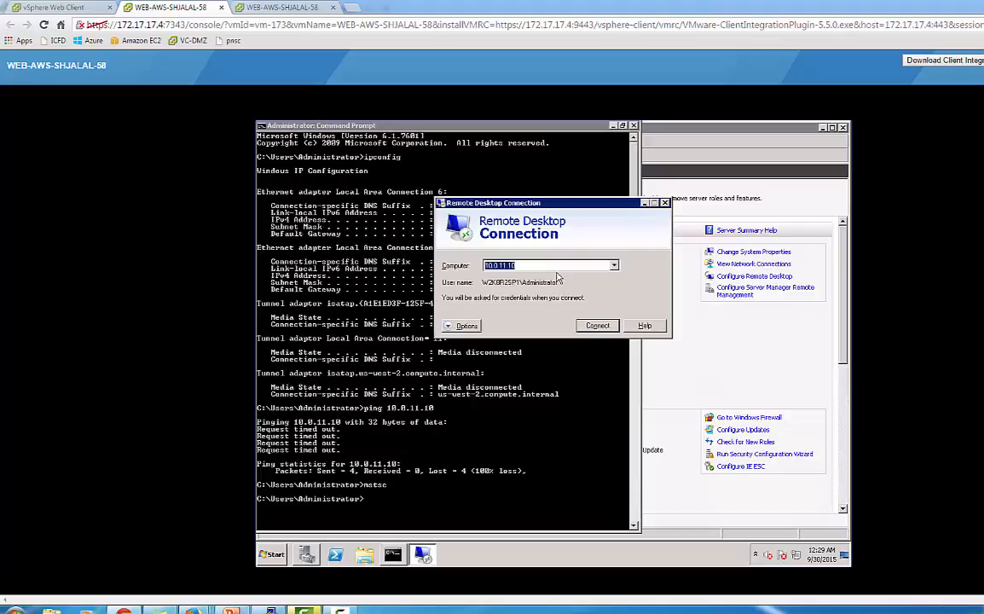
click(602, 331)
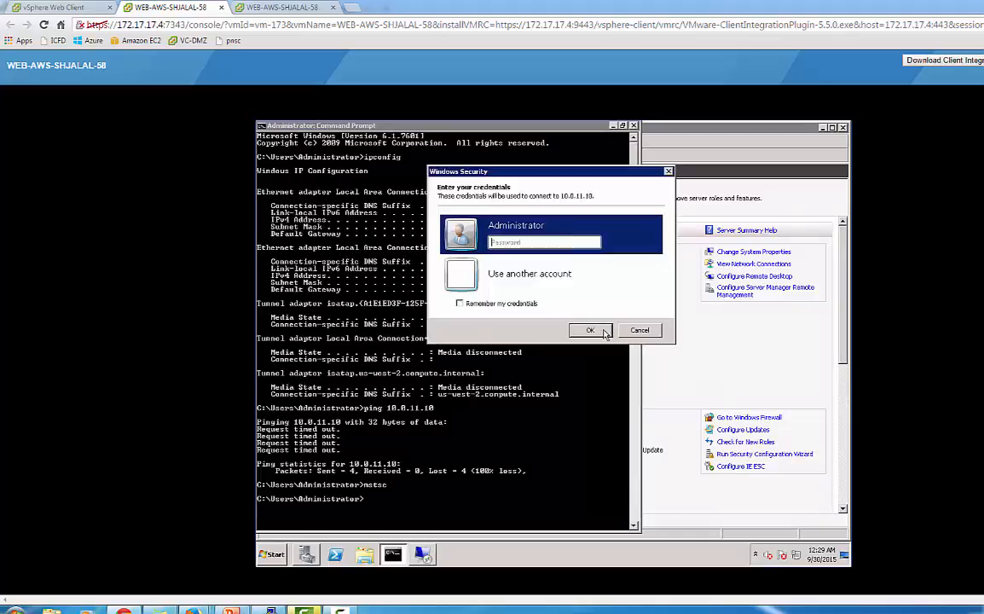
click(564, 244)
text(•)
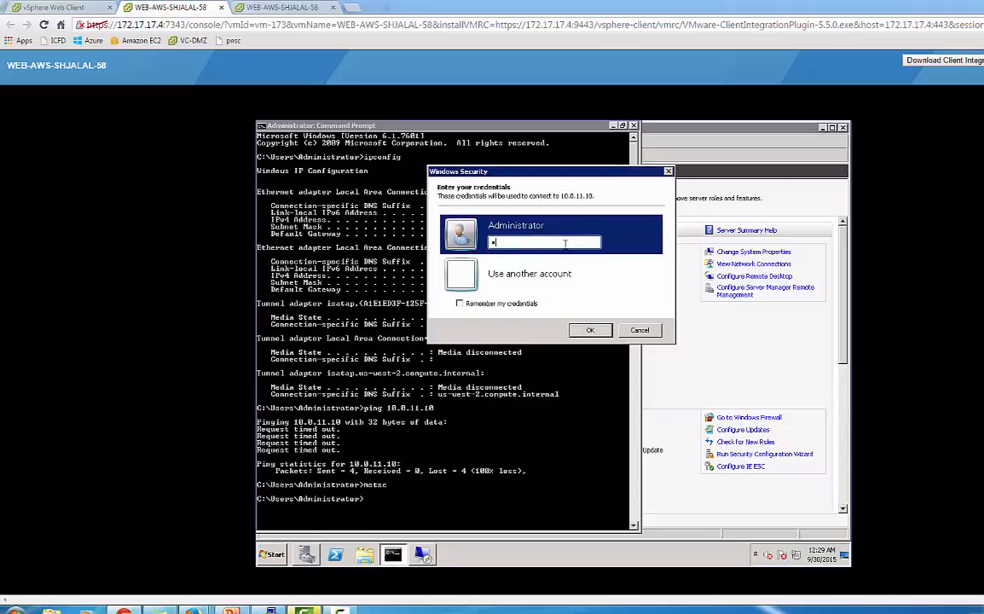
text(•••••••)
click(589, 330)
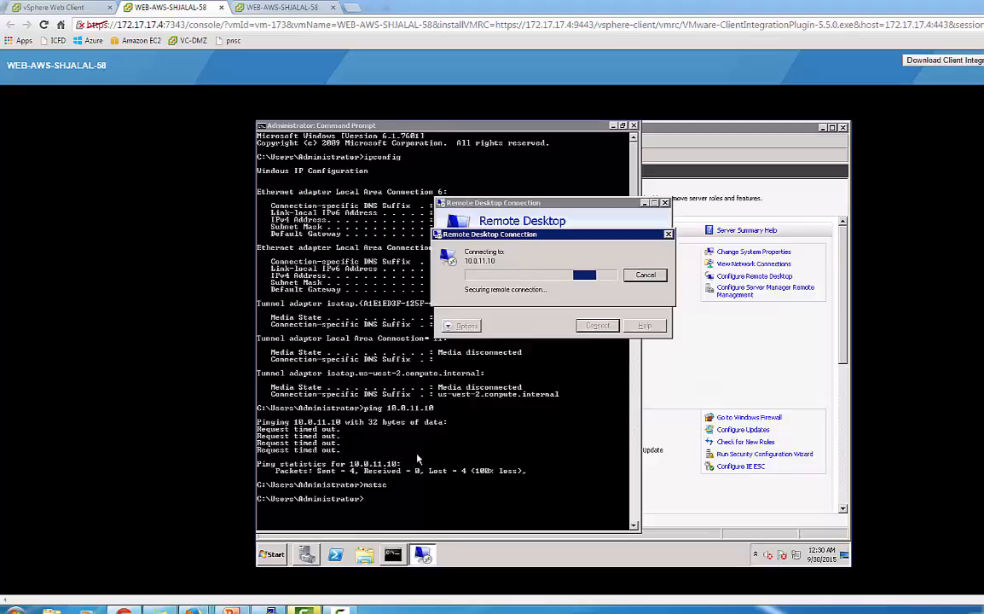
Switch to PowerPoint and review the WEB>APP ICMP rule among the ACL rules on slide 40
click(231, 611)
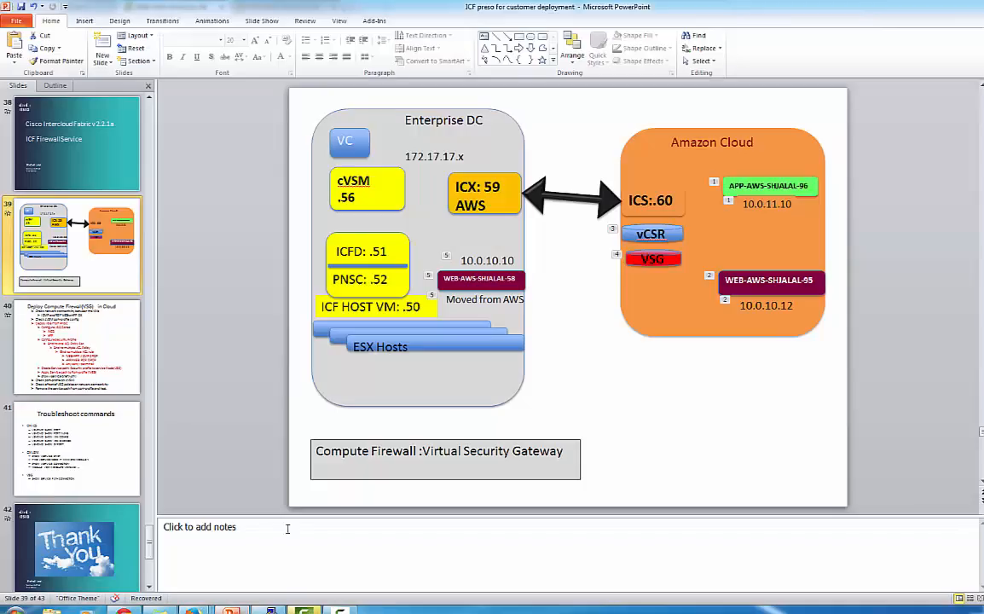
click(60, 345)
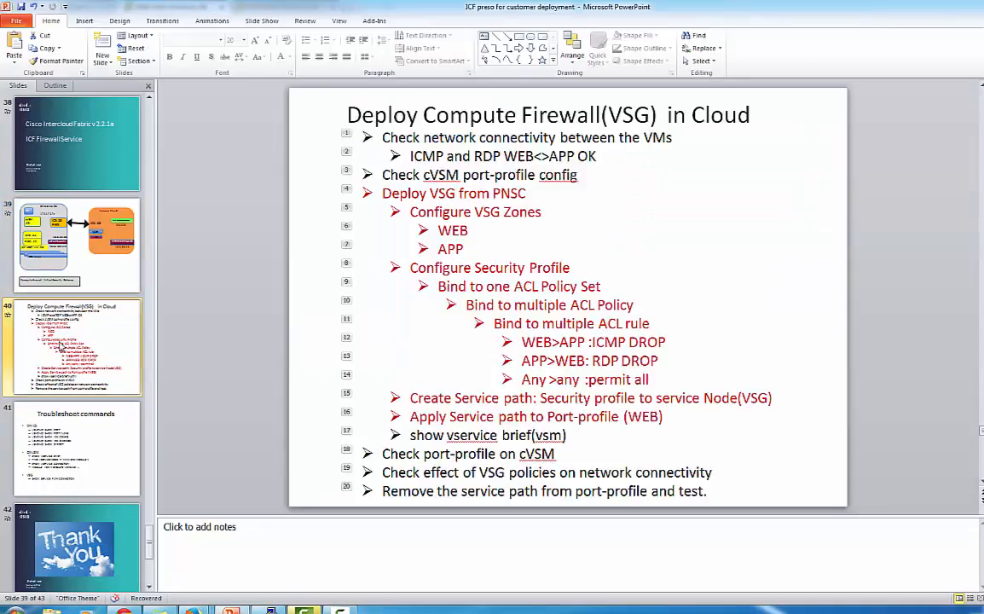
click(667, 342)
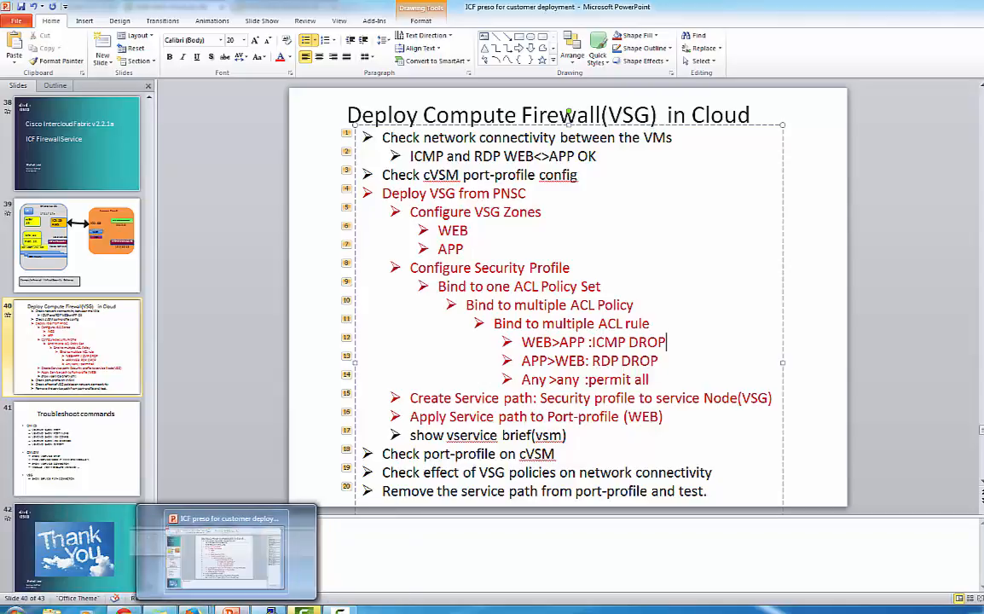
Return to the VM console, accept the untrusted certificate for 10.0.11.10, and open a Command Prompt on the APP VM
click(231, 611)
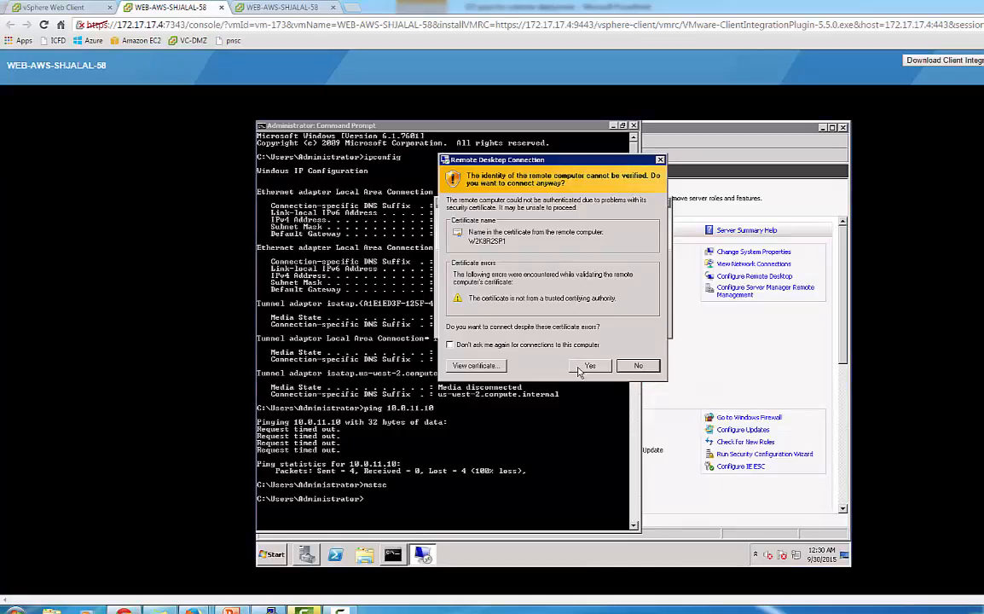
click(579, 371)
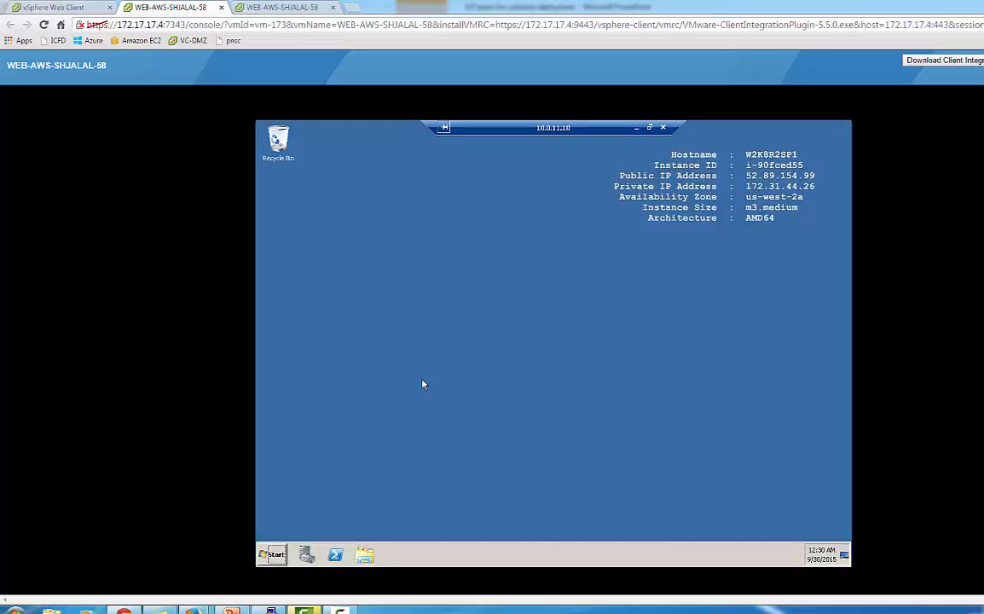
click(273, 556)
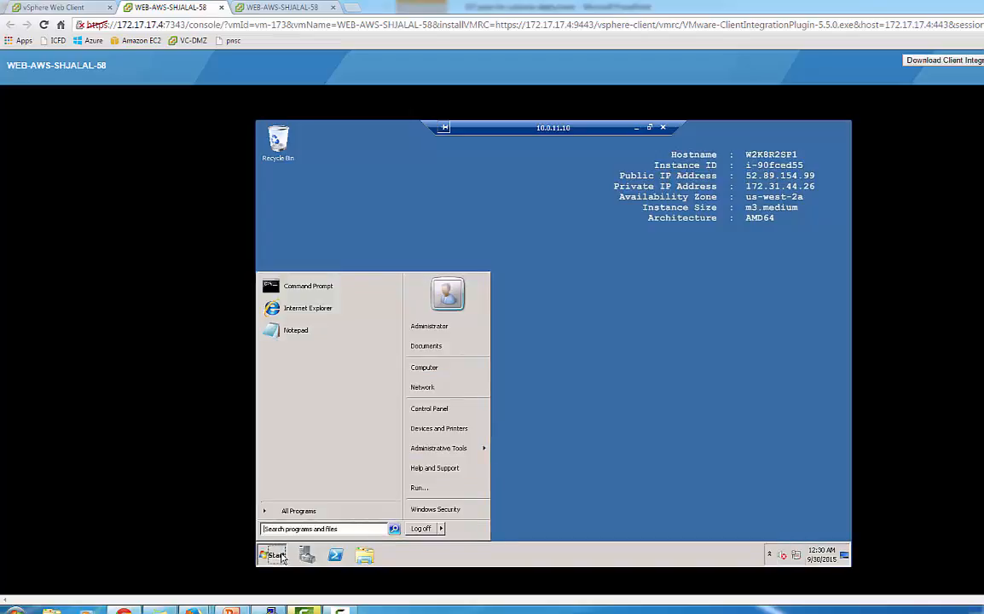
click(351, 287)
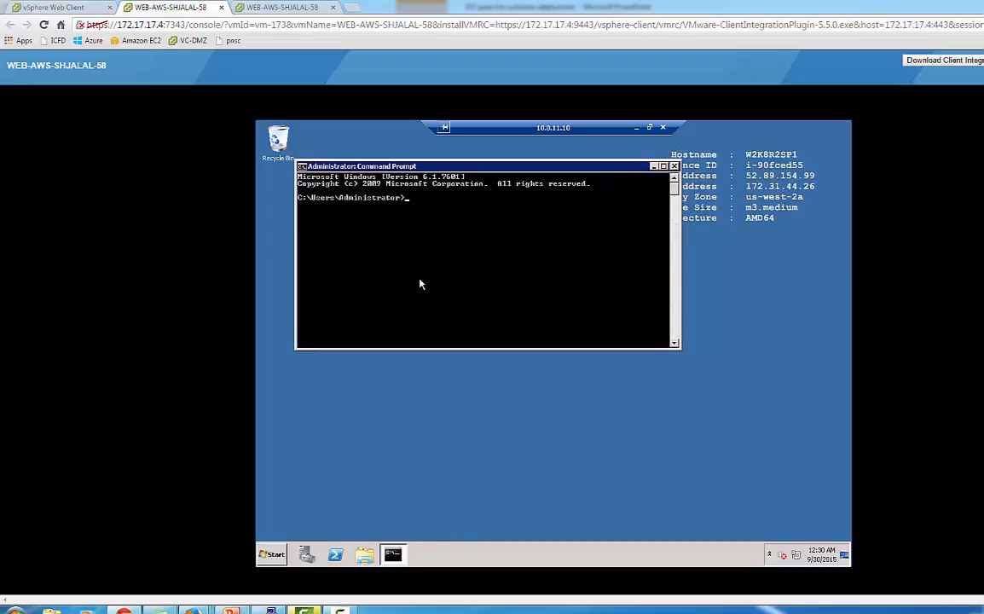
From the APP VM (10.0.11.10), ping 10.0.10.12, and run mstsc to try a Remote Desktop connection to 10.0.10.12
text(ping 10.0.10.12)
key(Return)
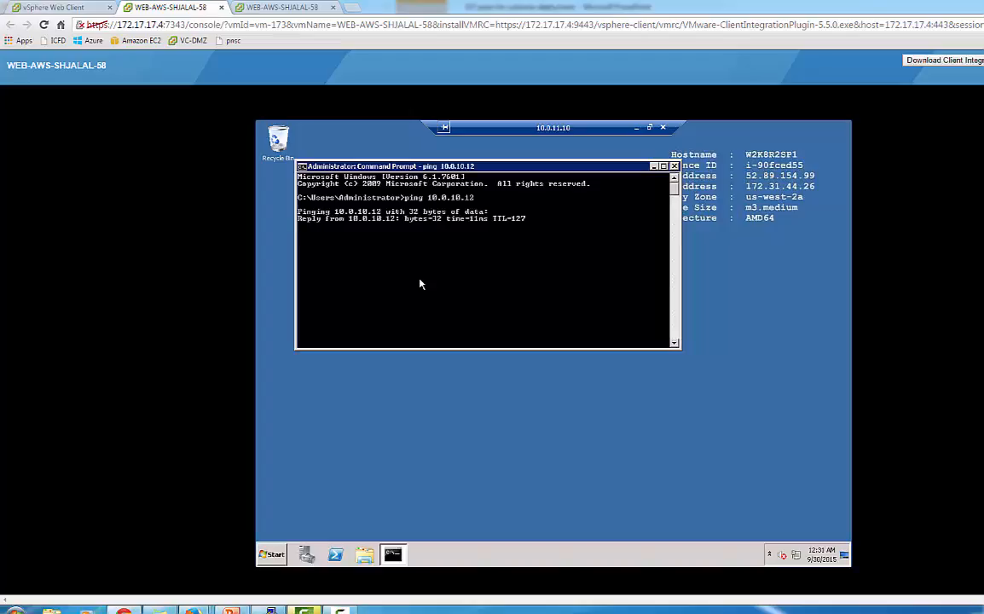
click(278, 557)
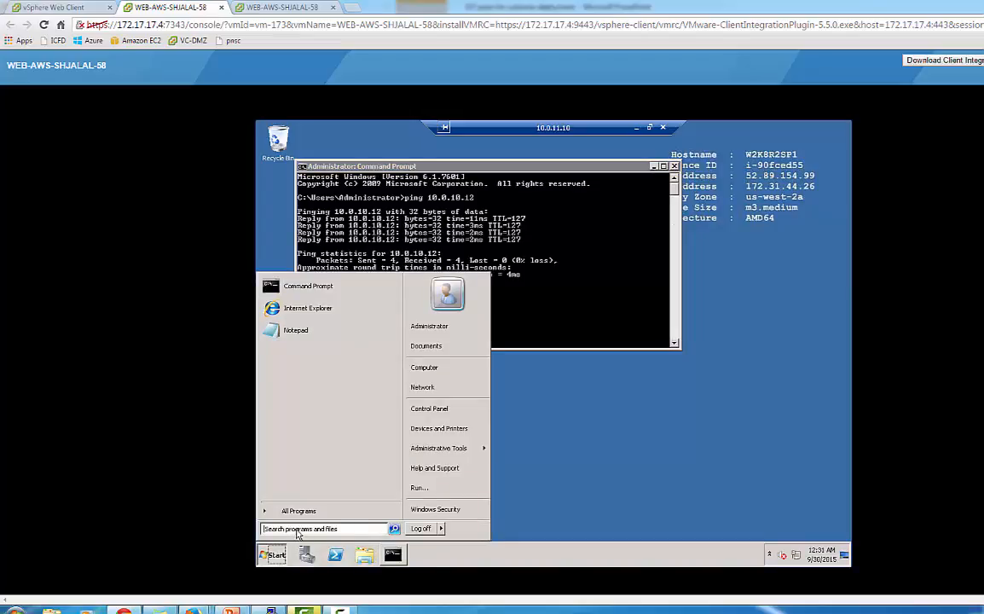
text(mstsc)
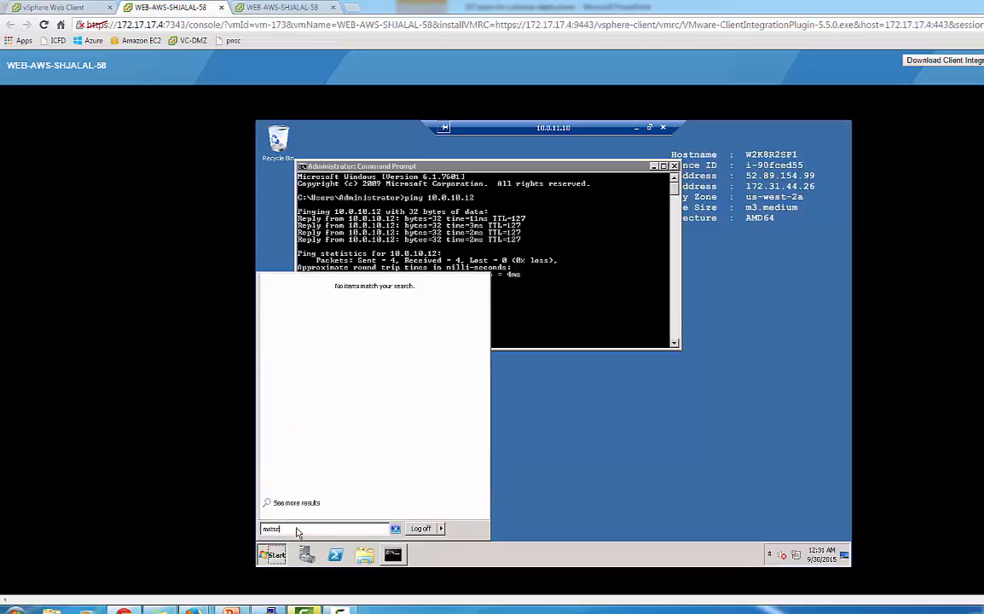
key(Return)
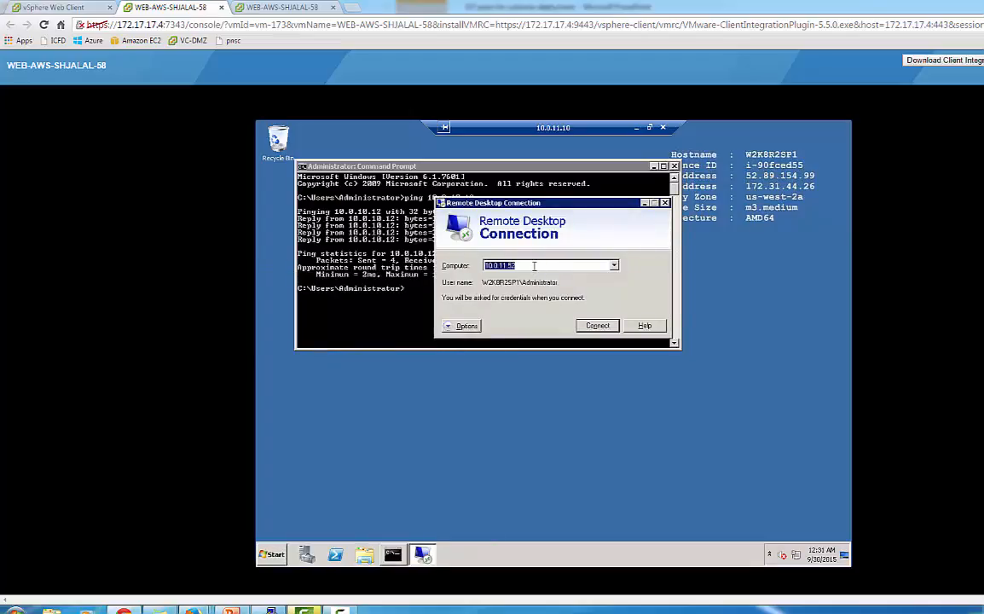
click(535, 266)
key(BackSpace)
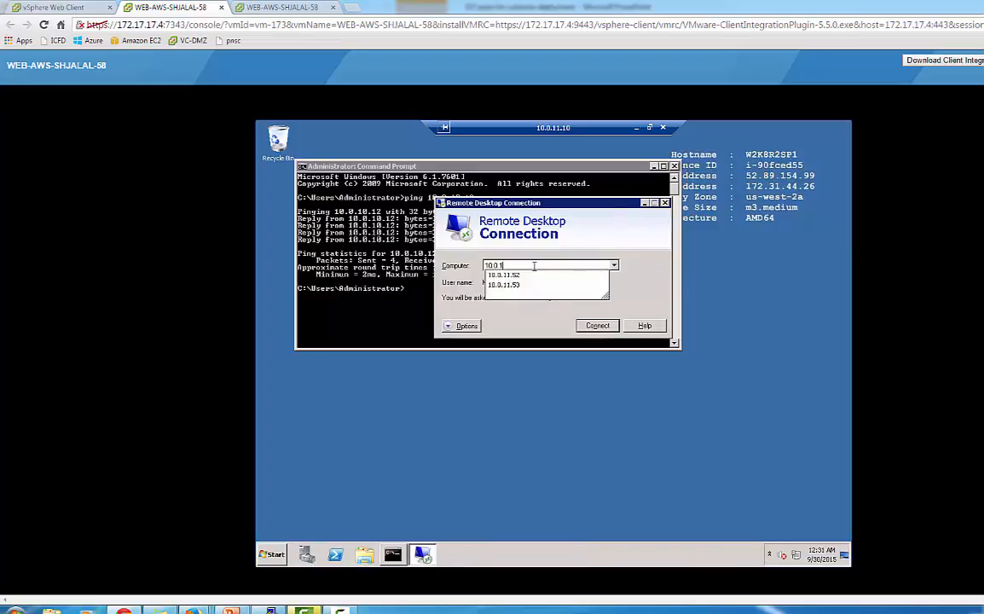
text(0.12)
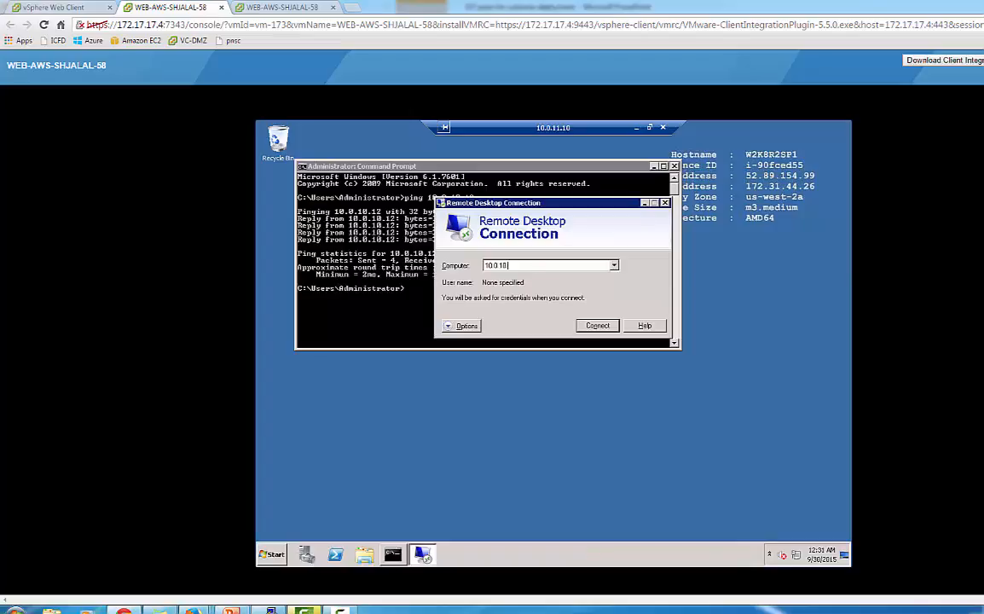
click(602, 325)
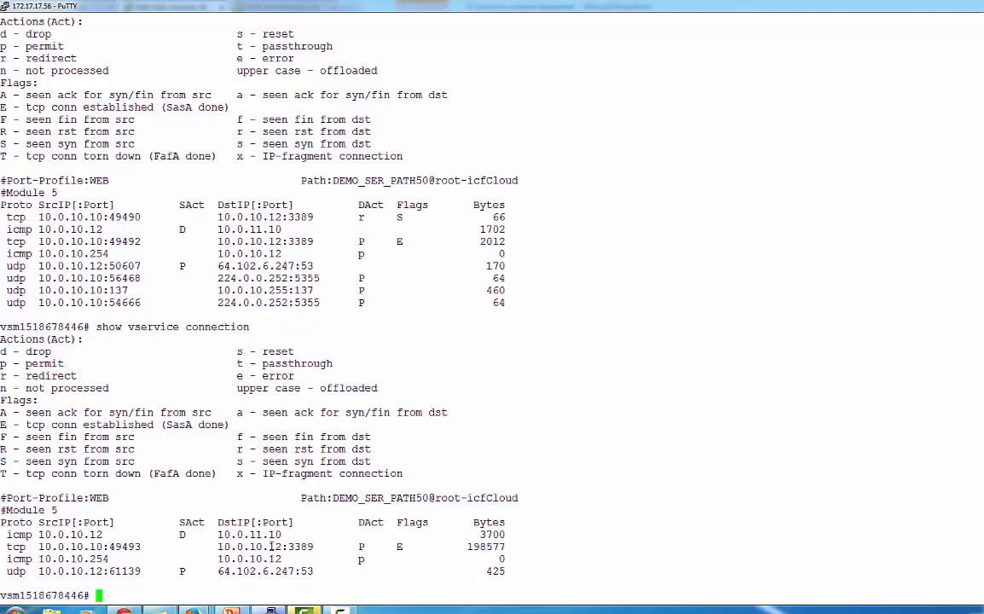
Rerun show vservice connection in the PuTTY session to examine the 10.0.11.10 to 10.0.10.12:3389 entry, and dismiss the Remote Desktop error on the APP VM
key(Up)
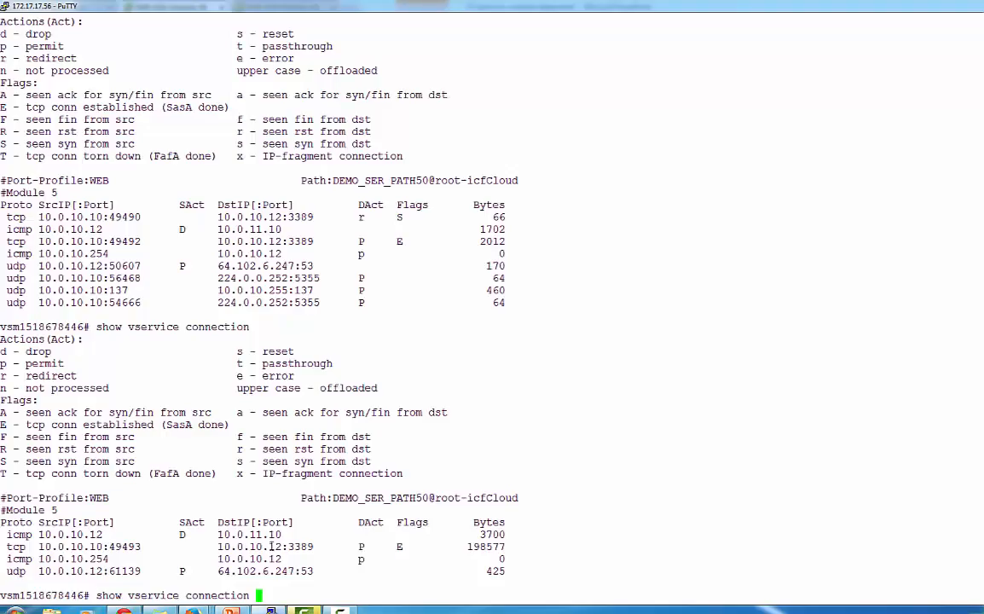
key(Return)
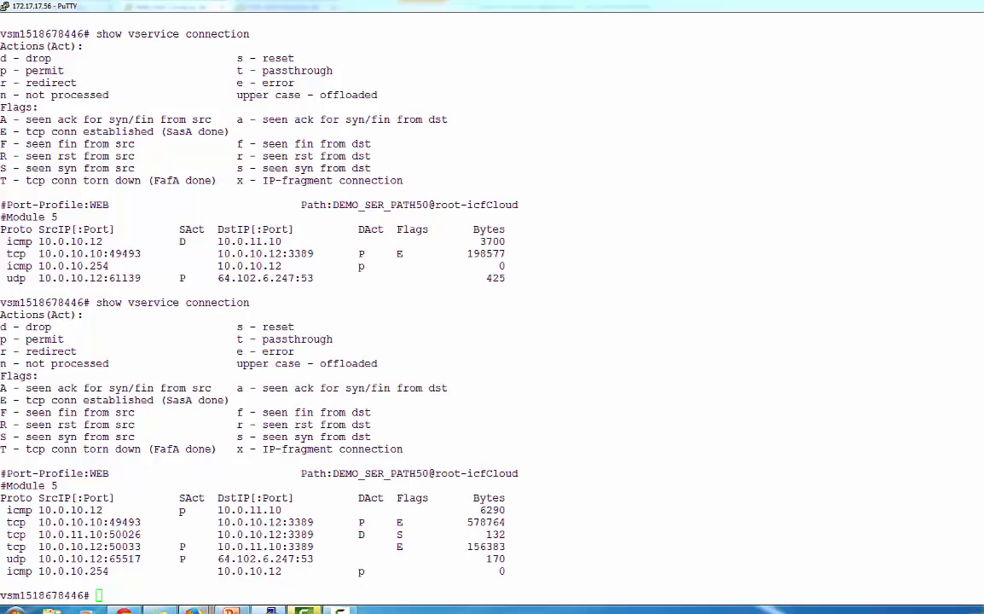
mouse_move(195, 608)
click(214, 577)
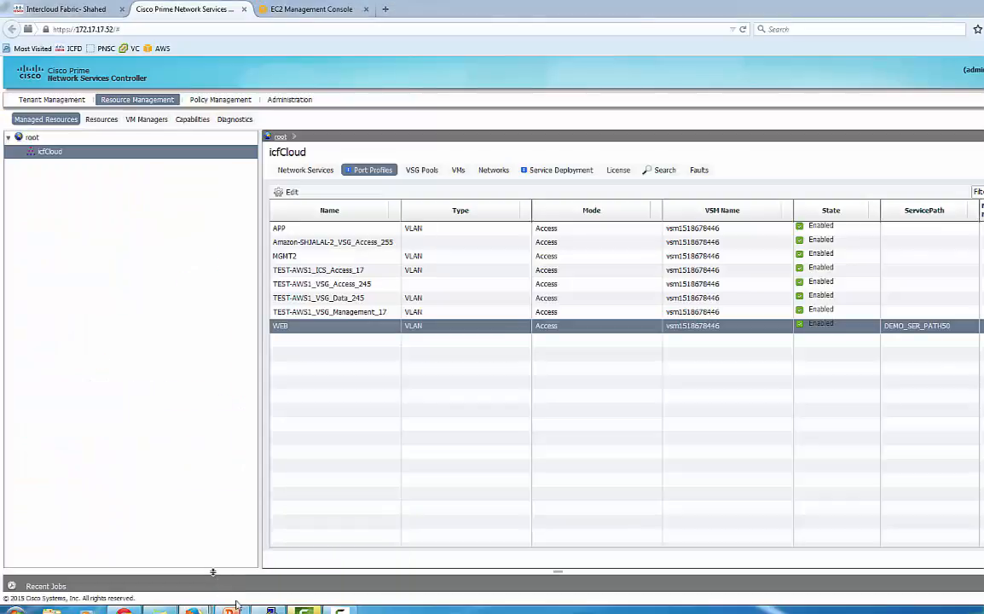
mouse_move(192, 611)
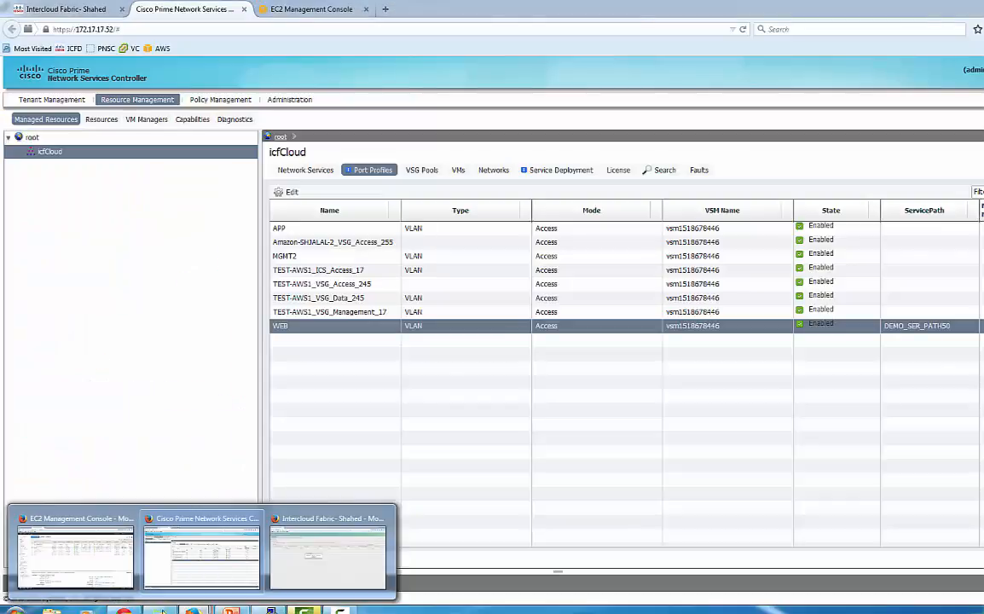
click(126, 611)
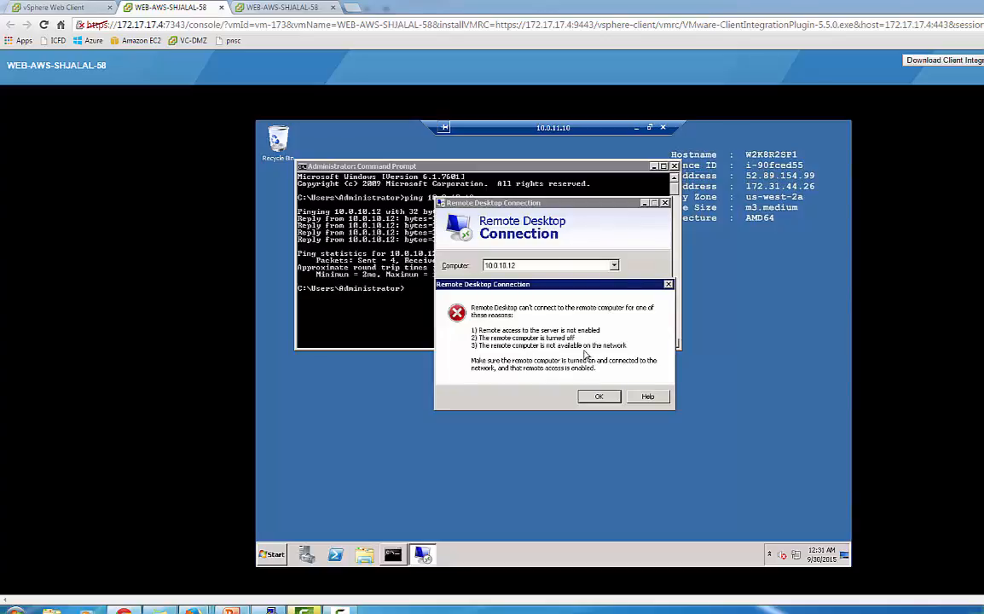
click(597, 397)
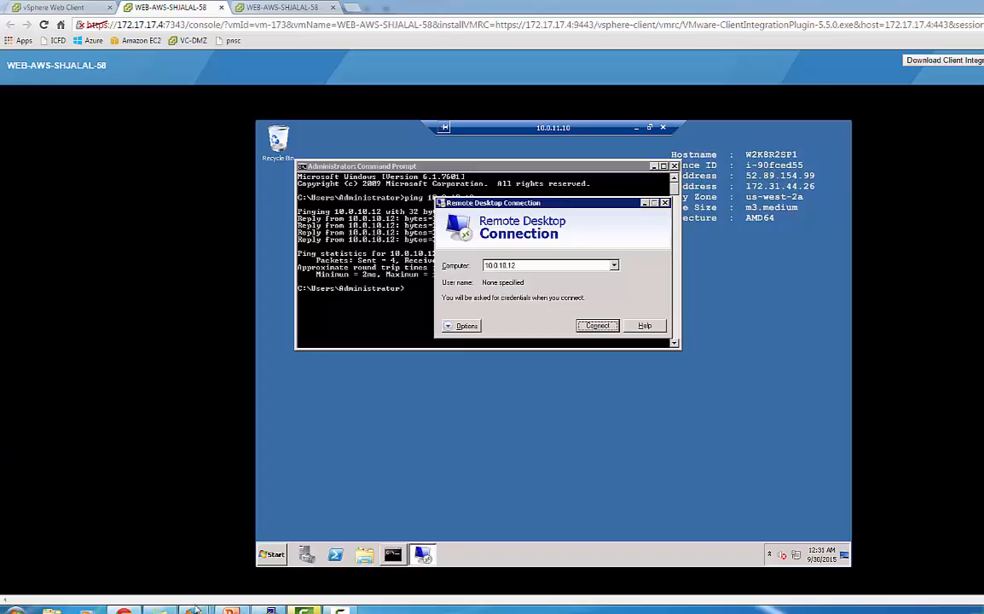
Switch to Cisco Prime Network Services Controller and disassociate the service path DEMO_SER_PATH50 from the WEB port profile
mouse_move(192, 609)
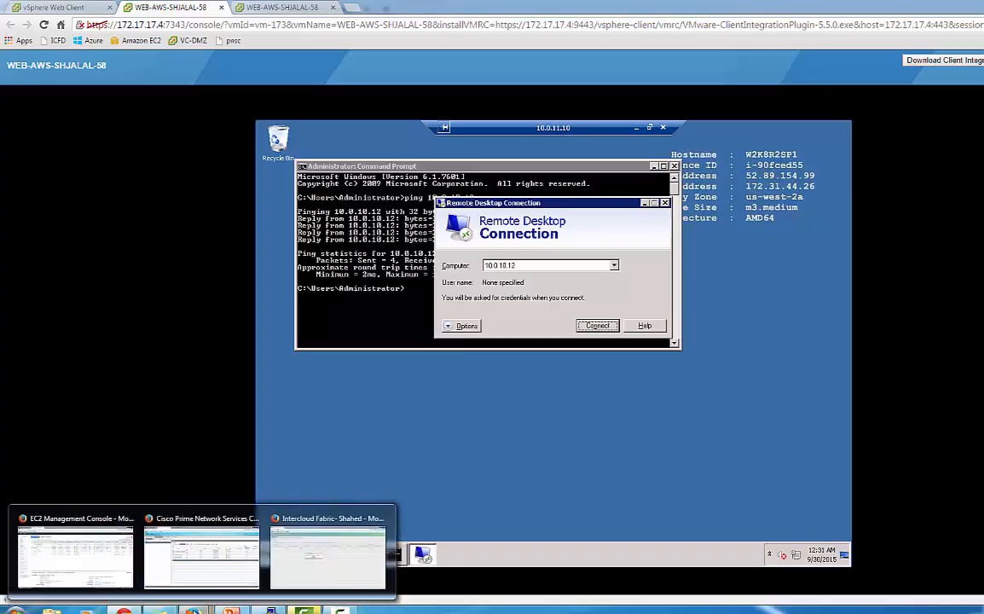
click(203, 580)
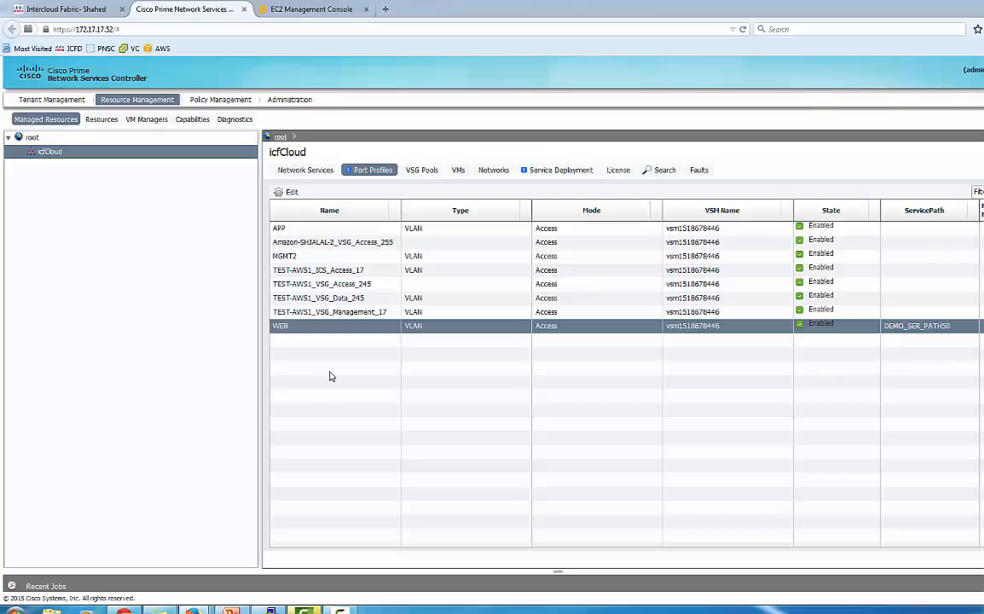
click(343, 331)
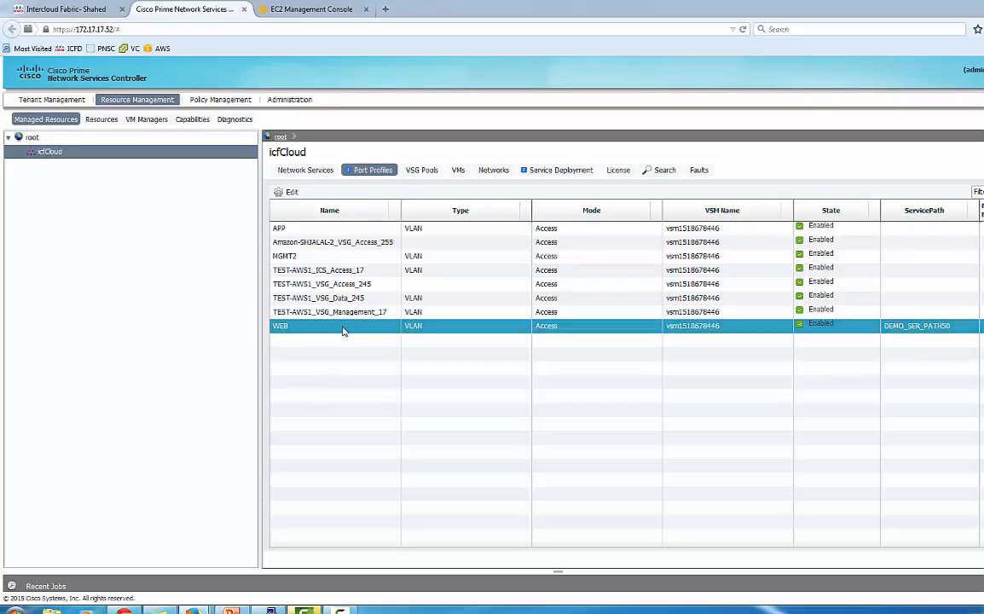
click(290, 195)
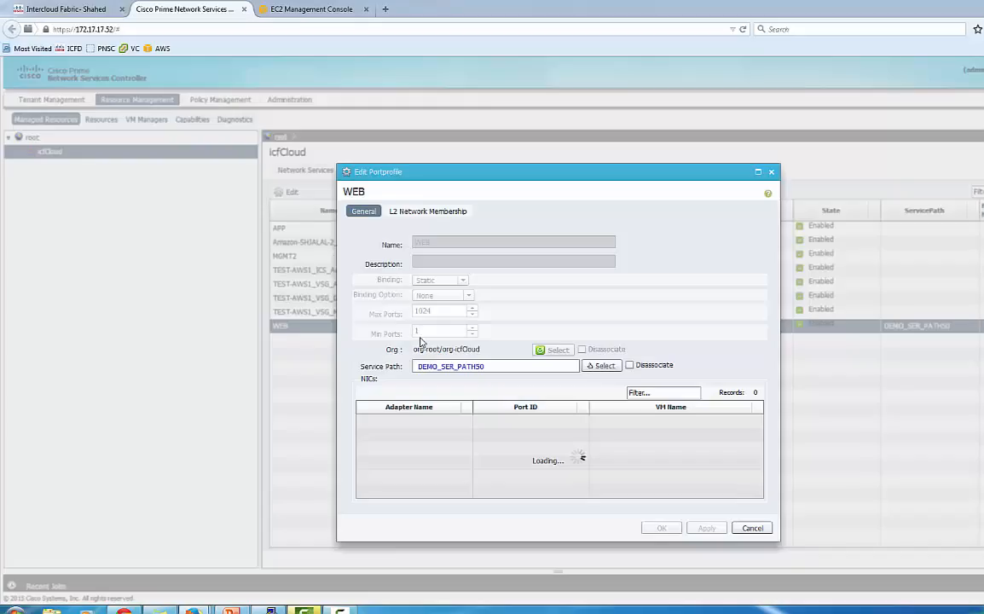
click(630, 365)
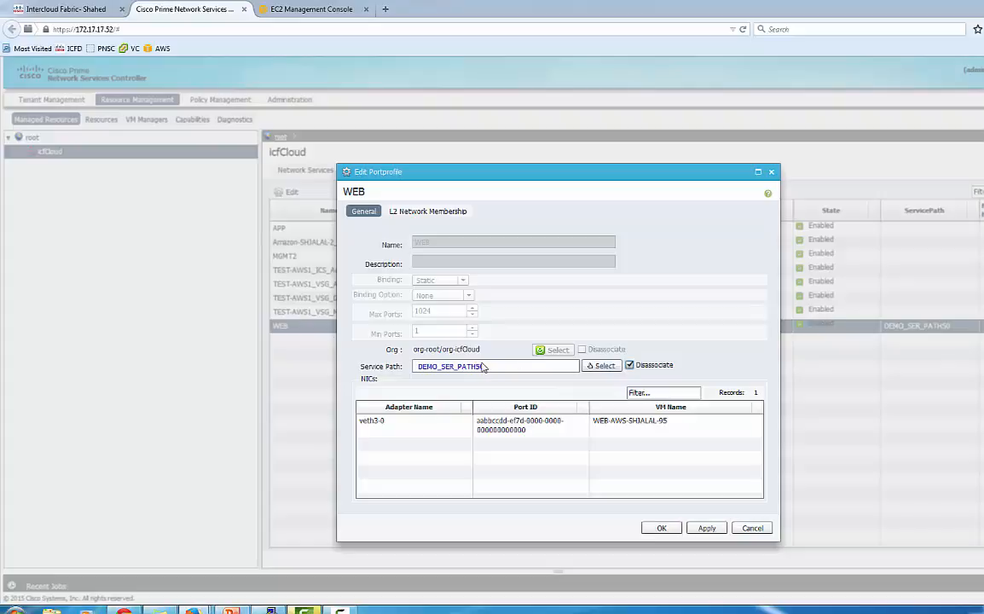
click(708, 529)
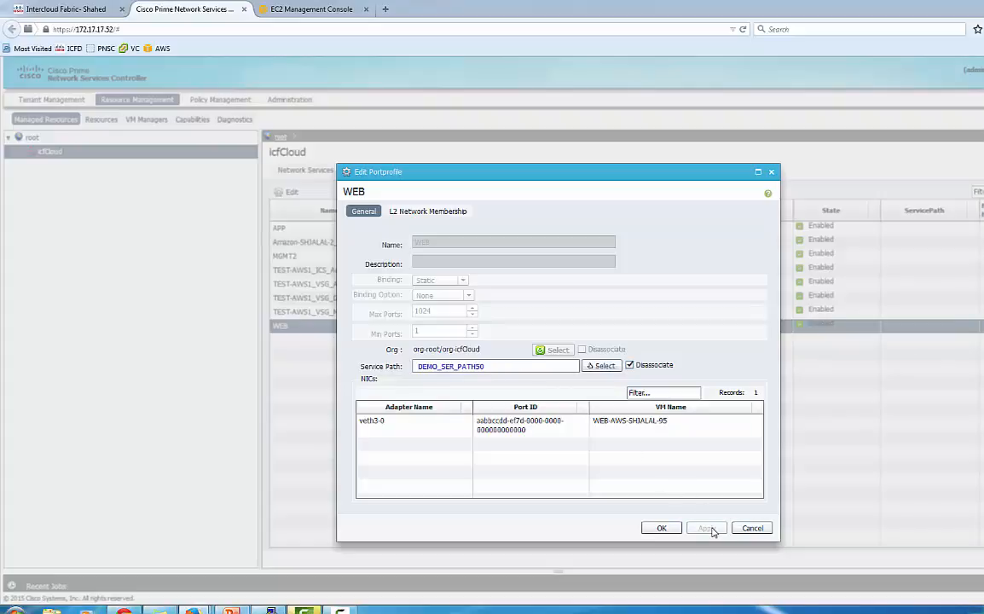
click(662, 528)
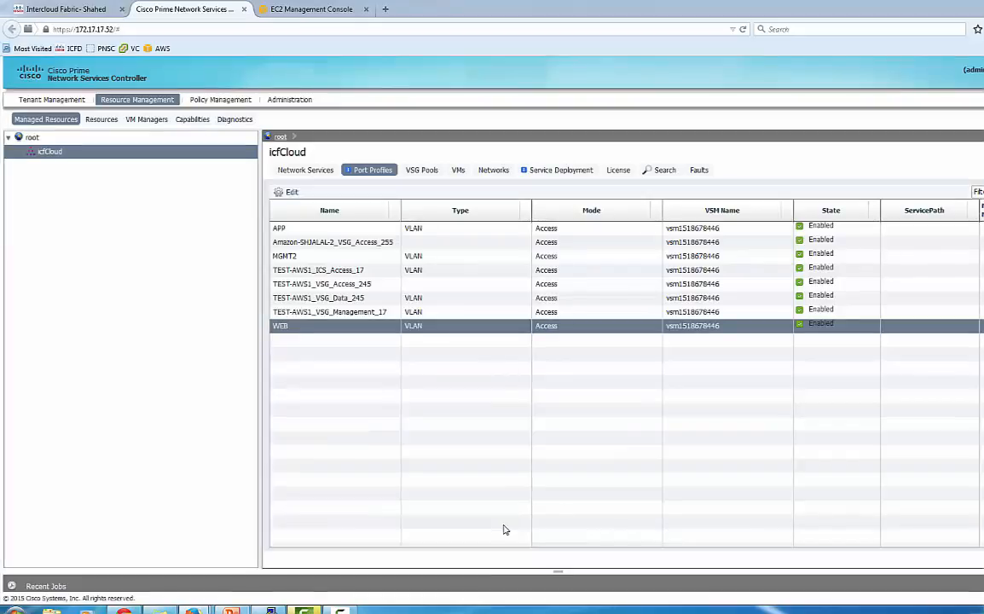
In the PuTTY session, check the service path removal with show vservice connection, show vservice brief and show port-profile name web
click(271, 610)
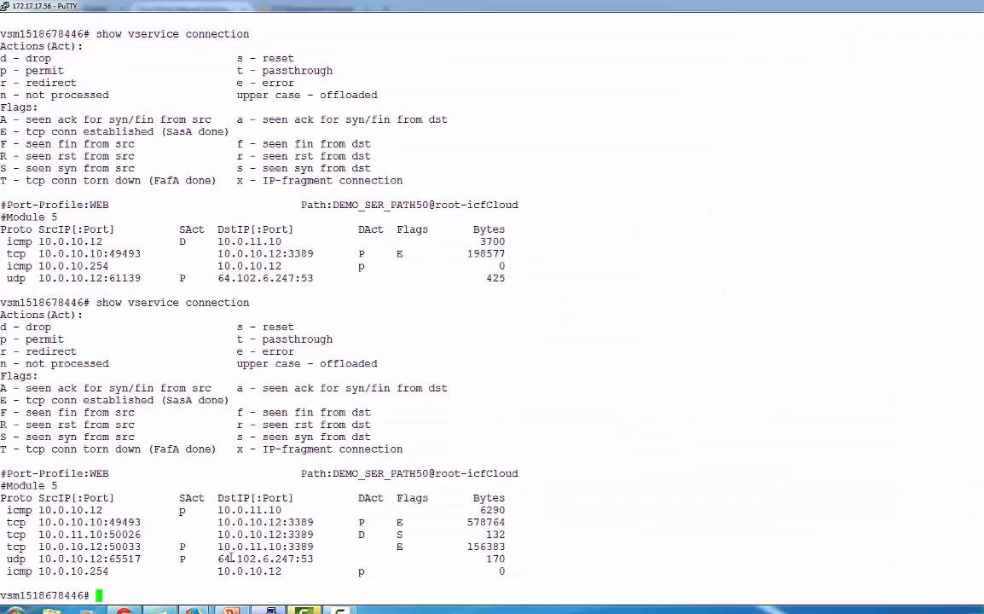
key(Up)
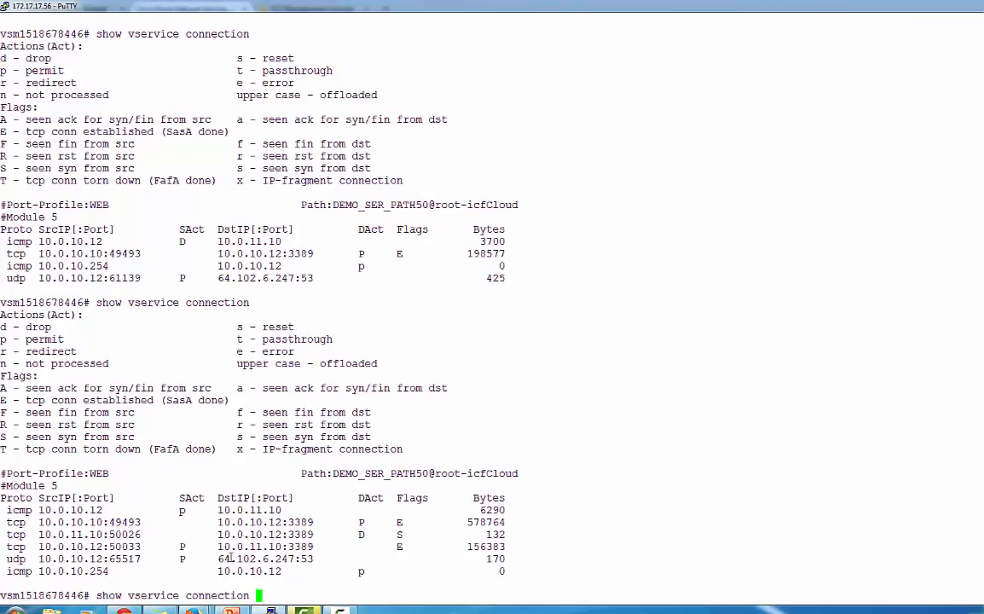
key(Return)
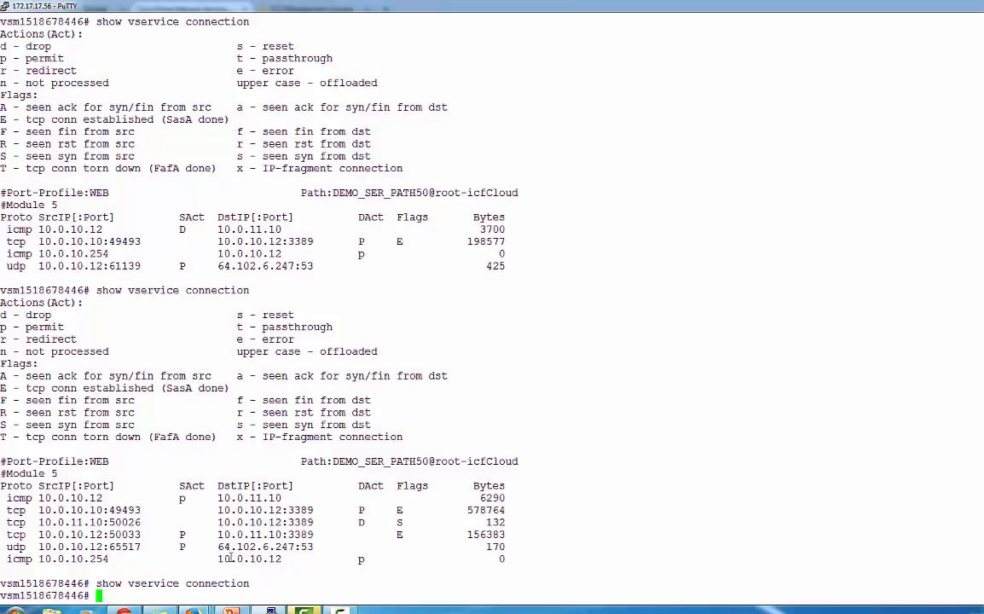
text(show vservice )
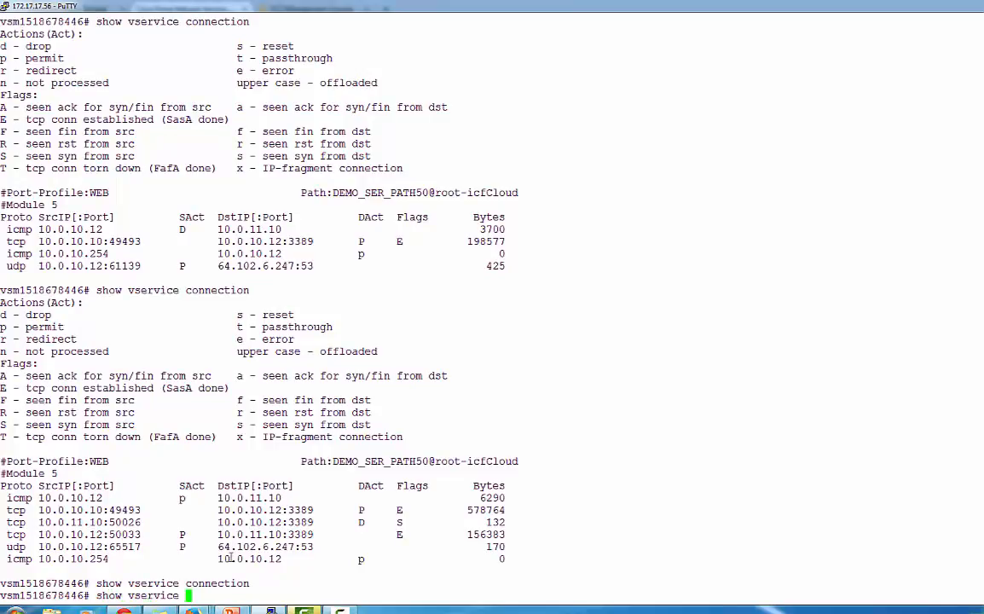
text(brief)
key(Return)
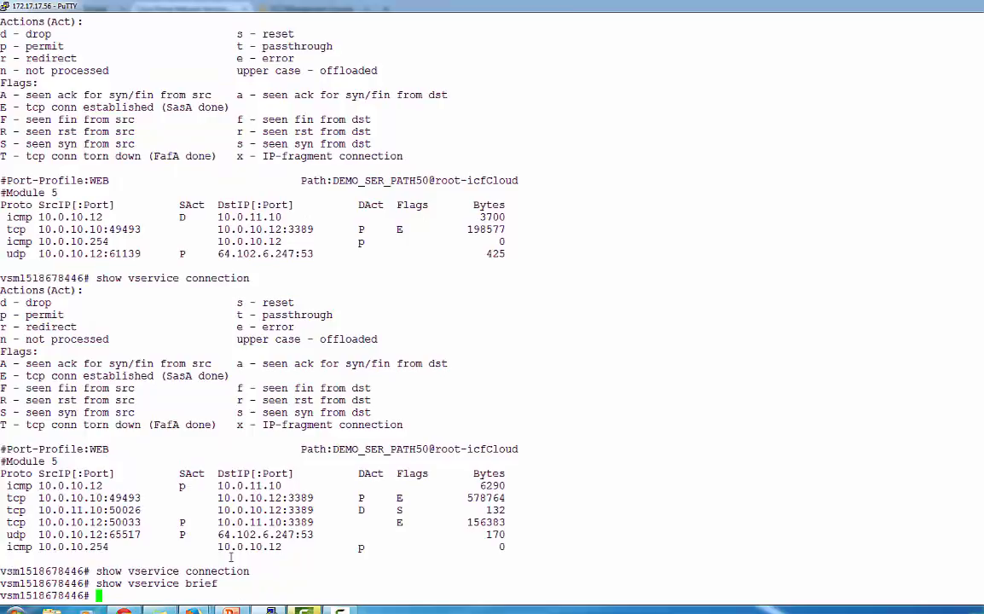
key(Up)
key(Up)
key(Down)
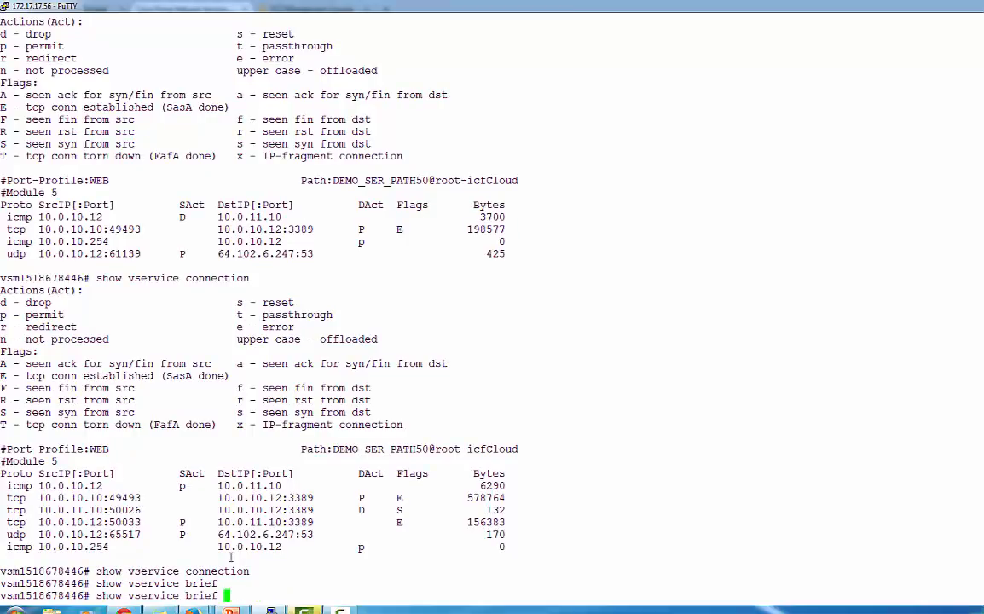
key(Up)
key(Return)
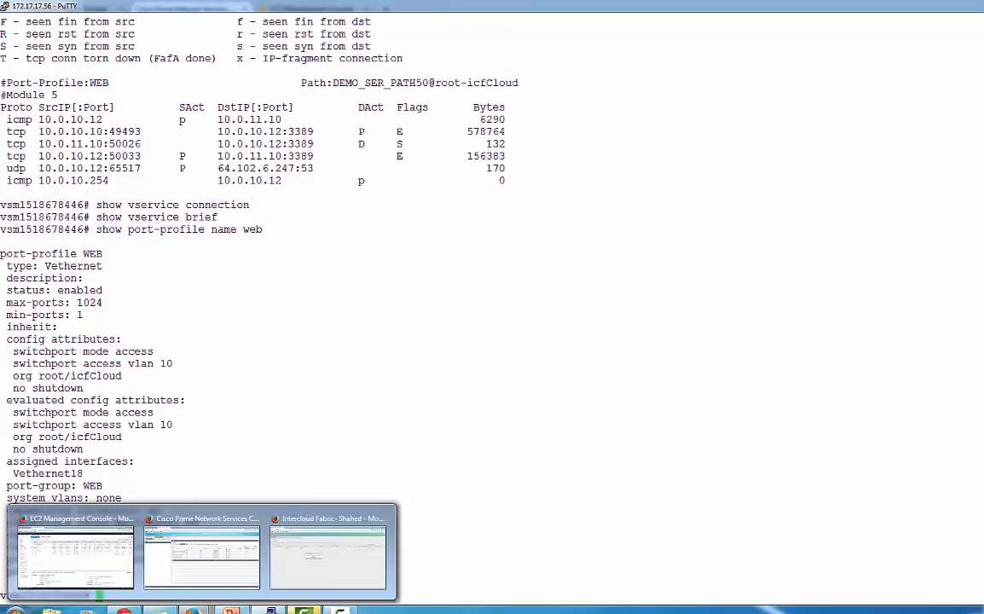
Return to the APP VM console and retry the Remote Desktop connection to 10.0.10.12 as administrator, entering the account password
click(128, 611)
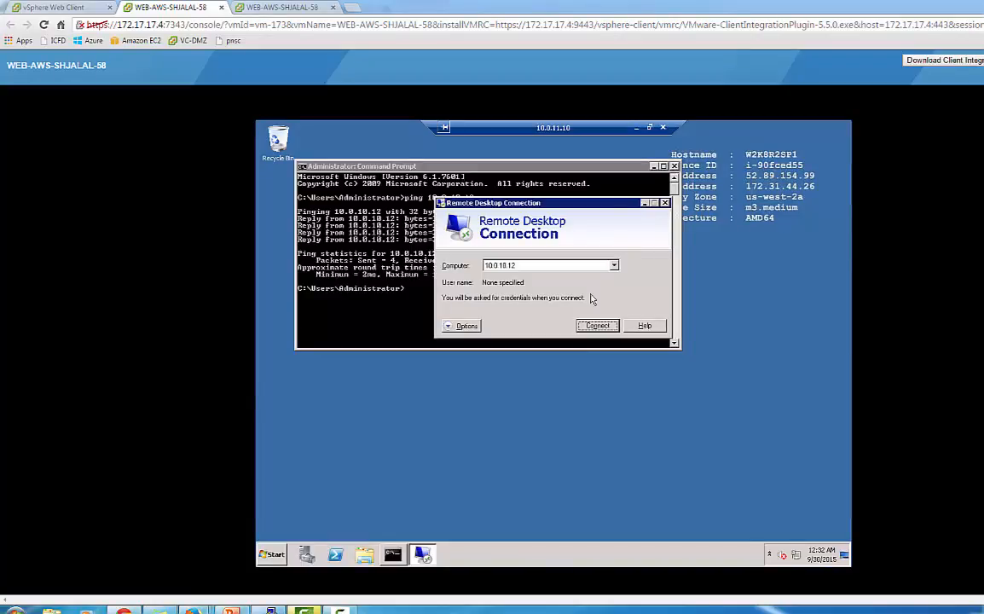
click(597, 326)
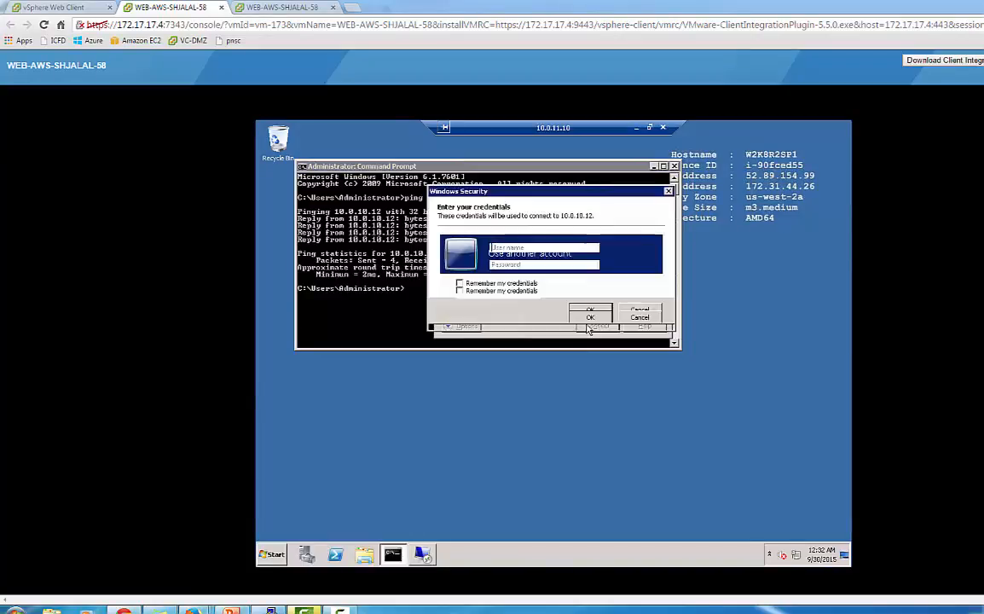
click(561, 255)
text(ad)
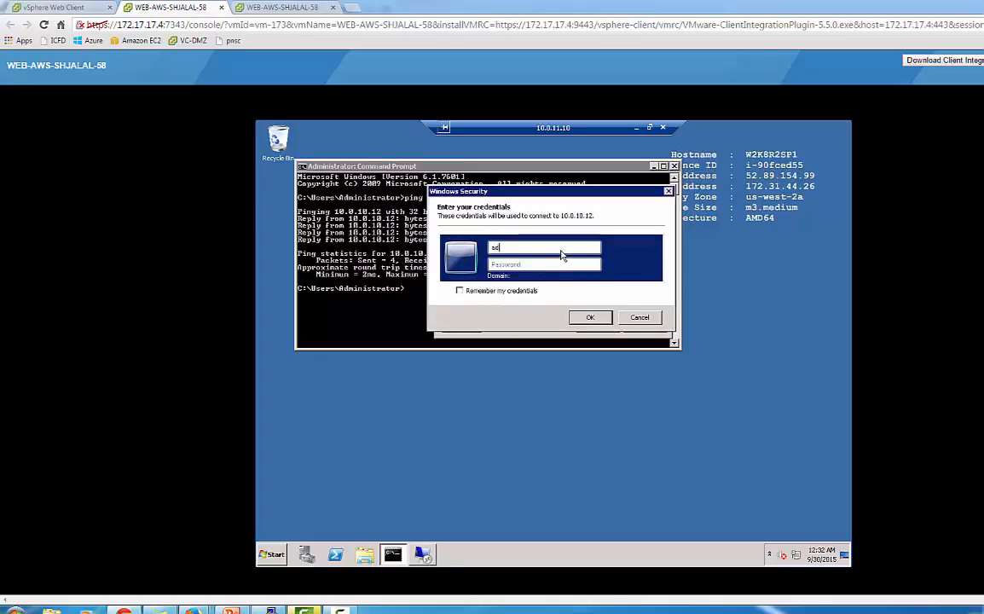
text(ministrator)
key(Tab)
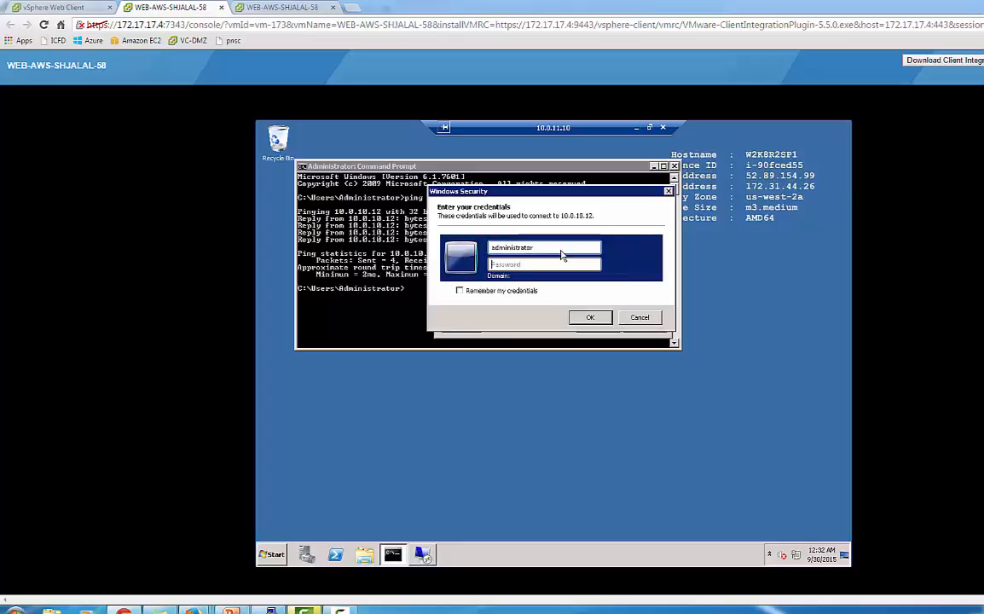
text(••••••••)
click(597, 323)
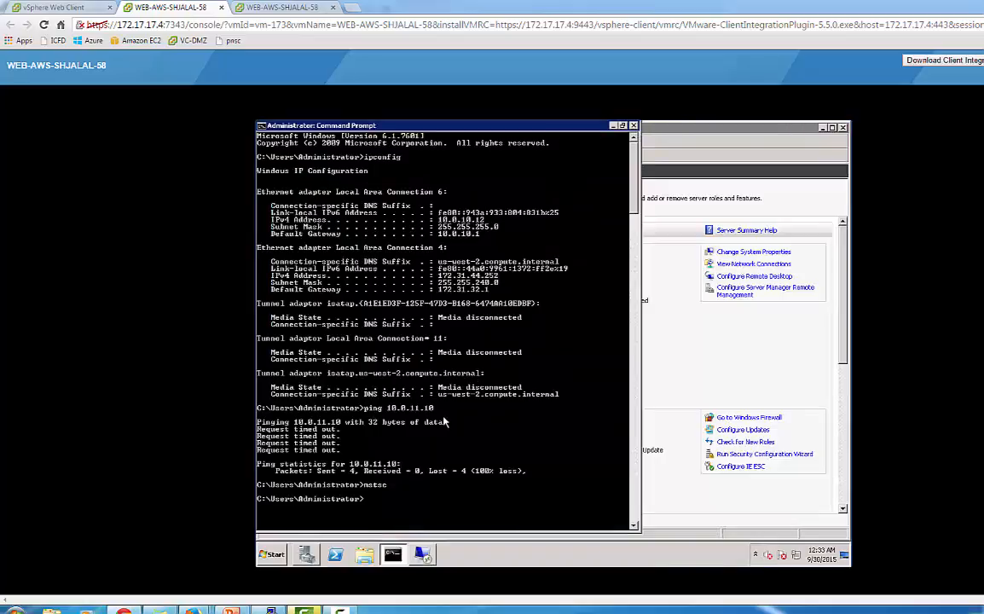
Ping 10.0.11.10 again from the 10.0.10.12 VM, and bring the Remote Desktop session to 10.0.11.10 back up
key(Up)
key(Up)
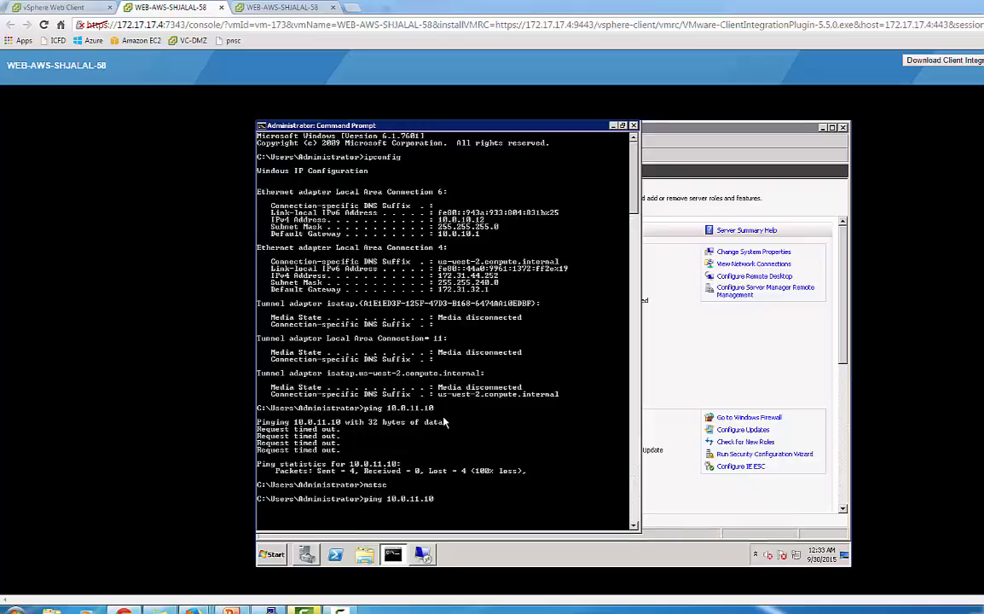
key(Return)
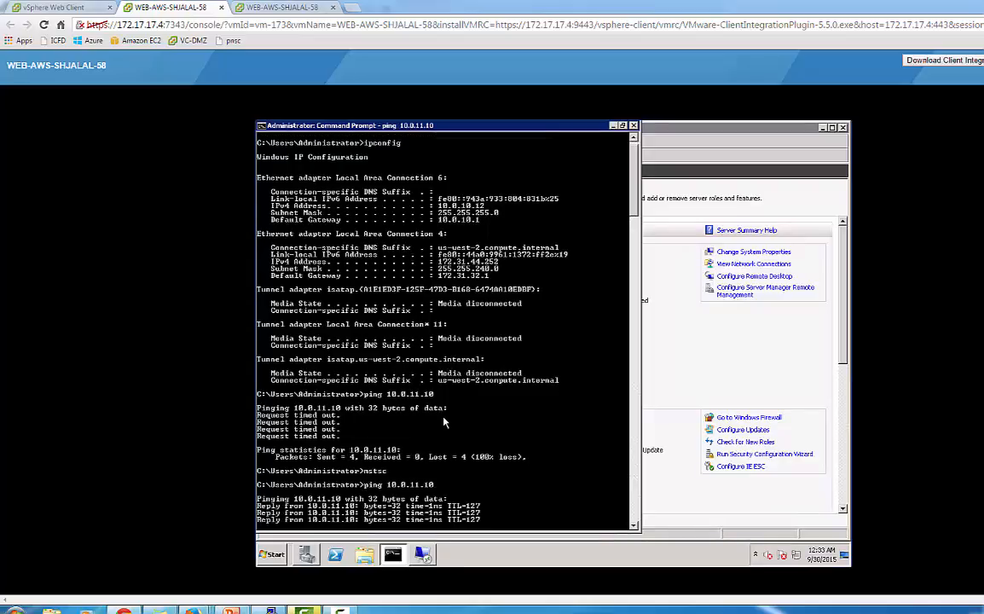
click(429, 557)
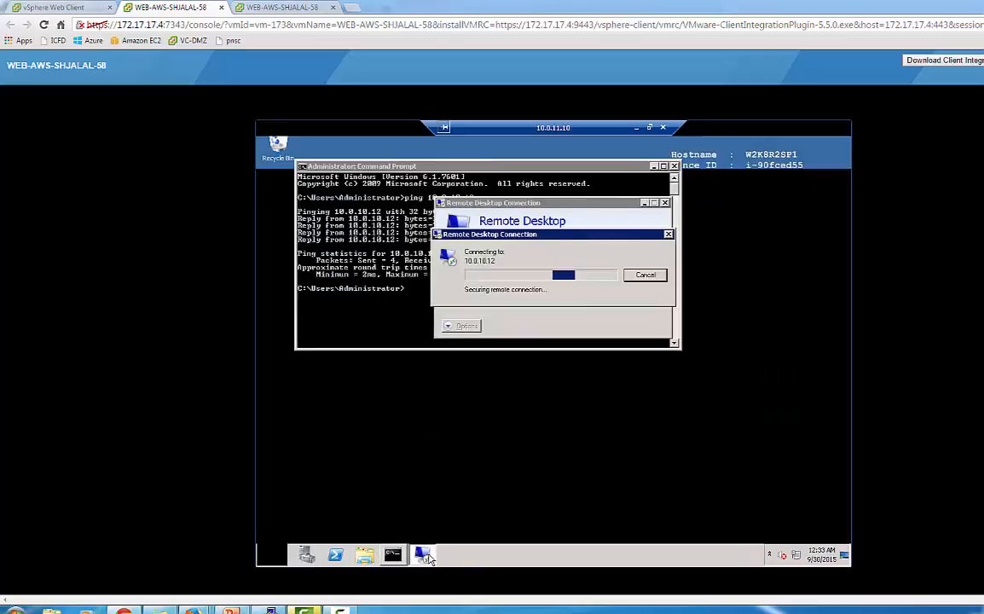